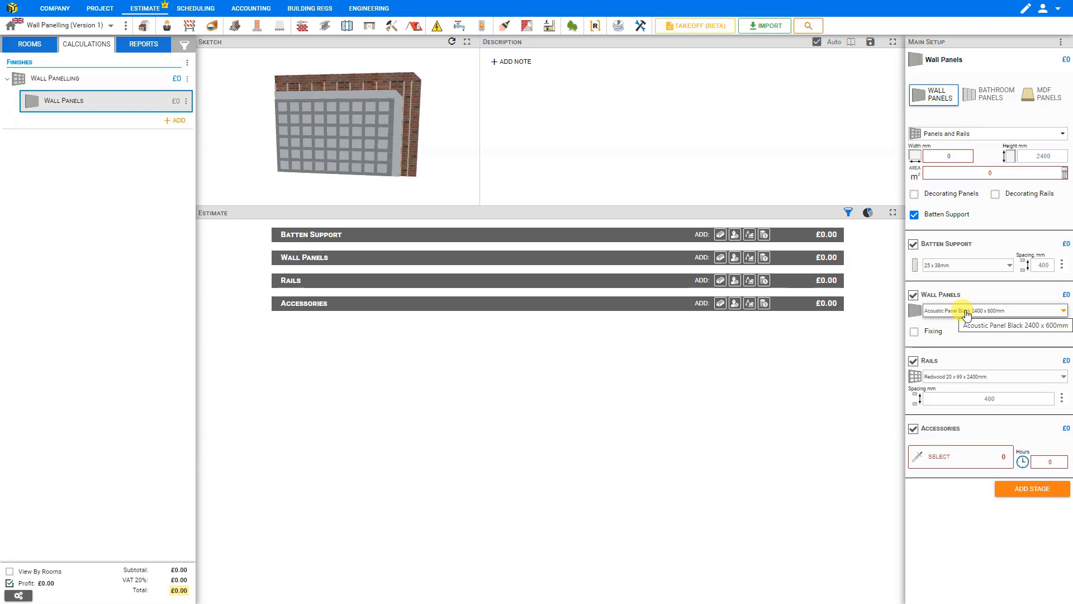
Step: Examine the panel products offered for the Wall Panels, Bathroom Panels and MDF Panels types, returning to Wall Panels
click(966, 314)
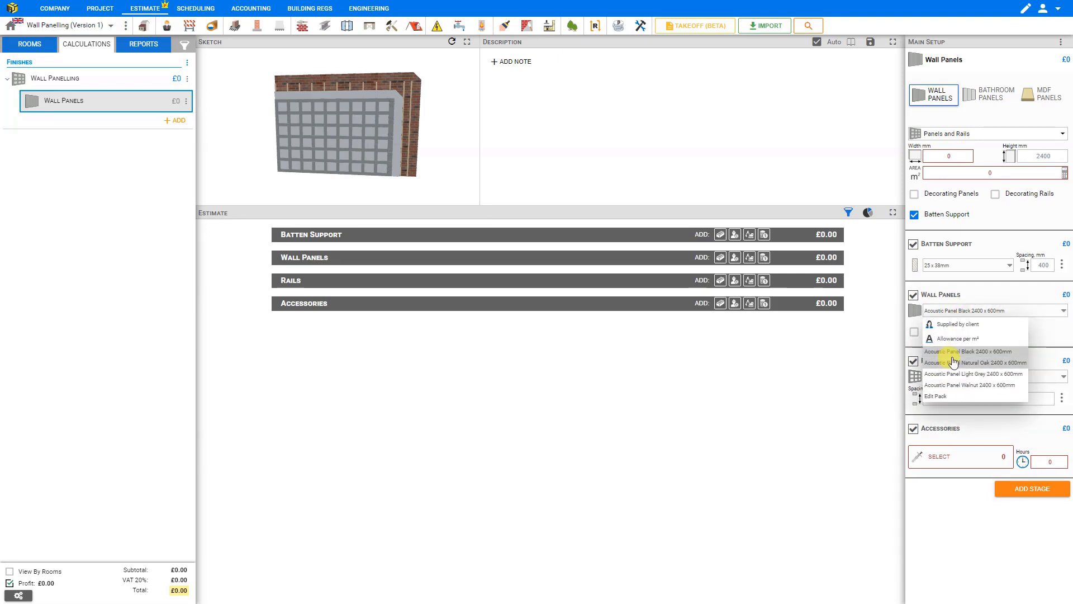
click(979, 96)
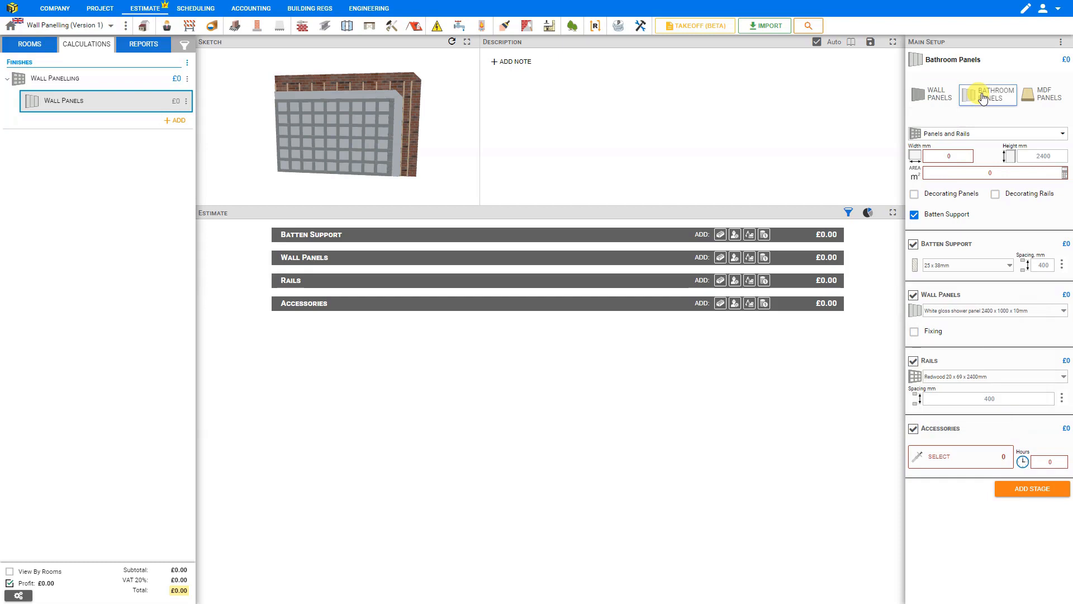
click(959, 311)
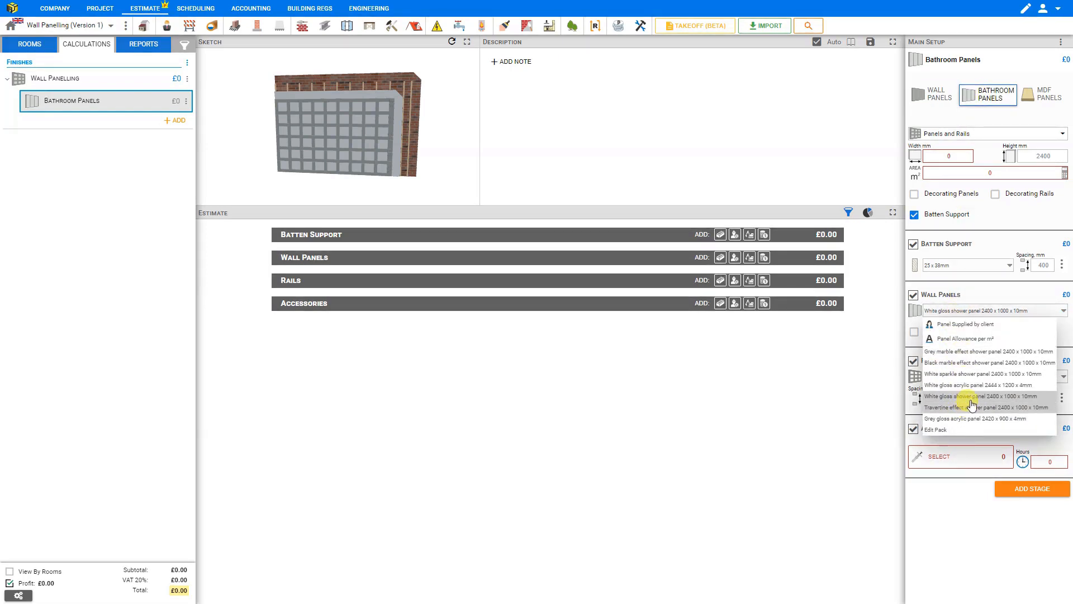
click(1043, 96)
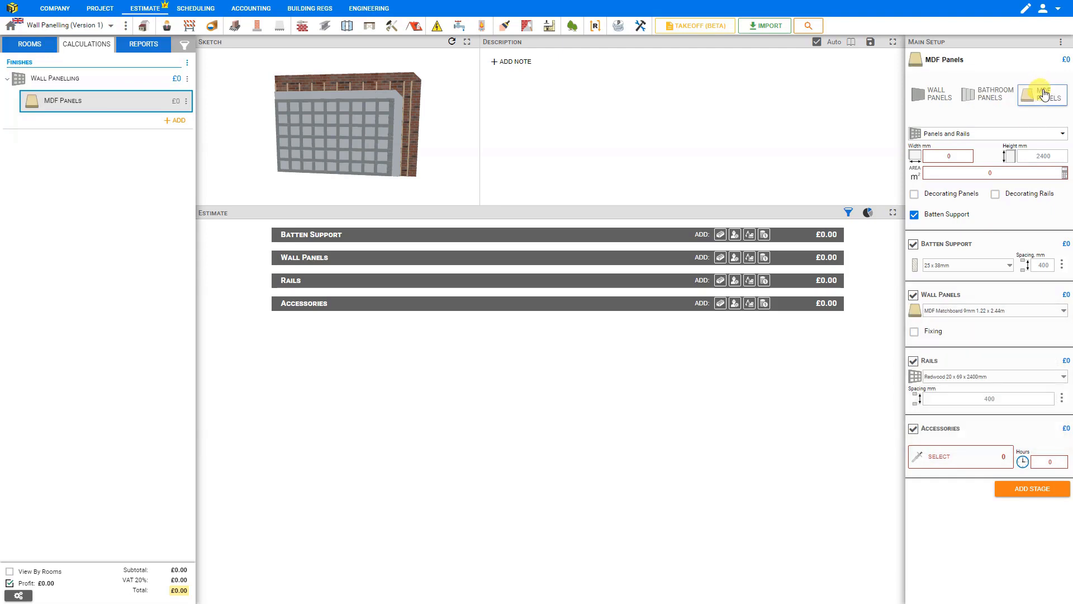
click(957, 315)
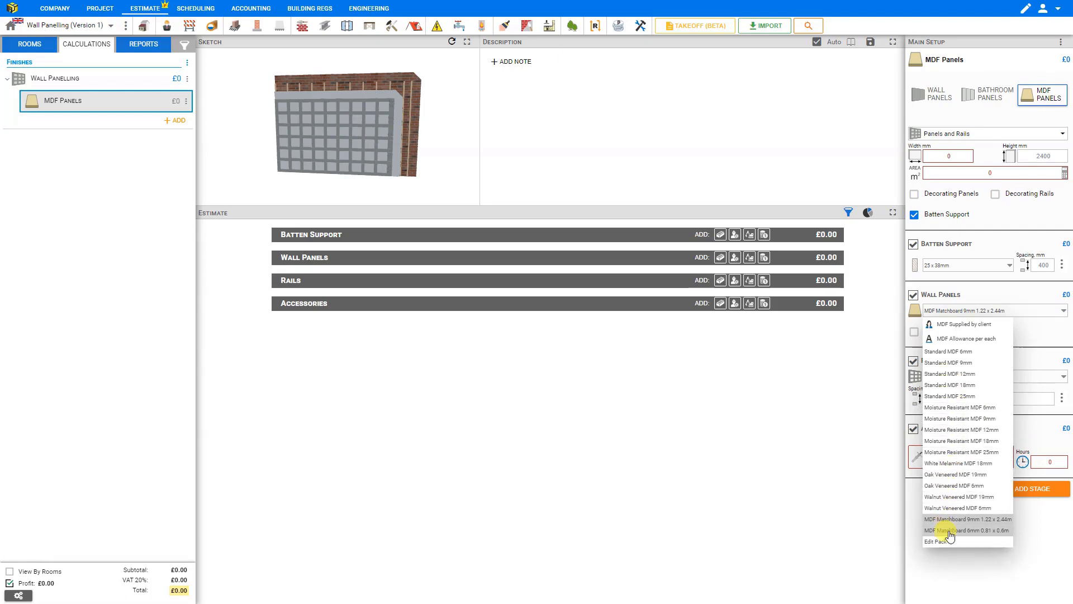
click(932, 95)
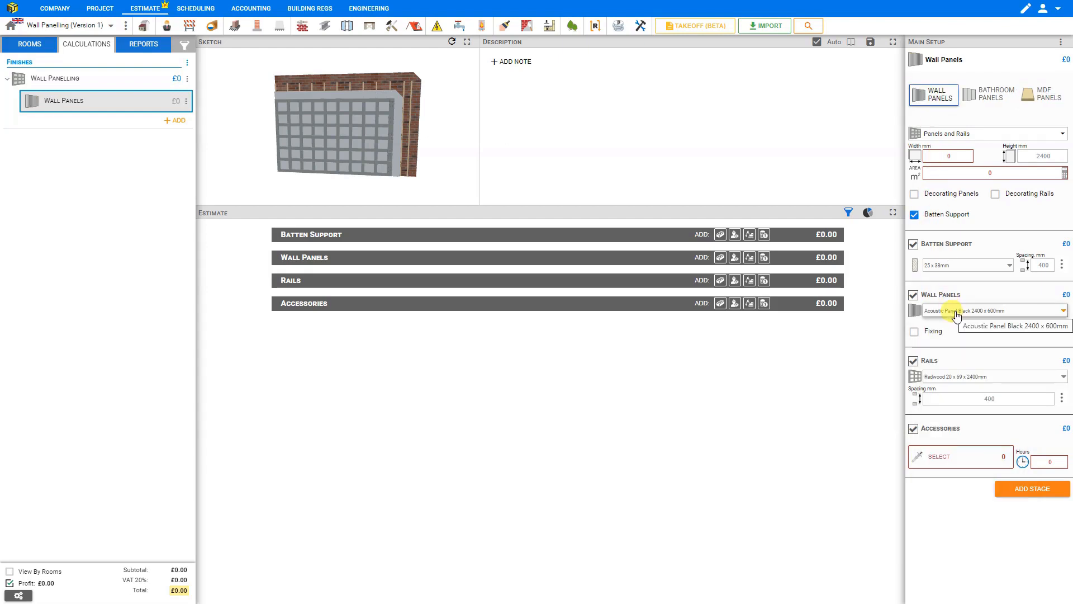
Step: Try the Rails Only, Panels Only, and Panels and Rails layouts for the wall panelling, ending on Rails Only
click(949, 134)
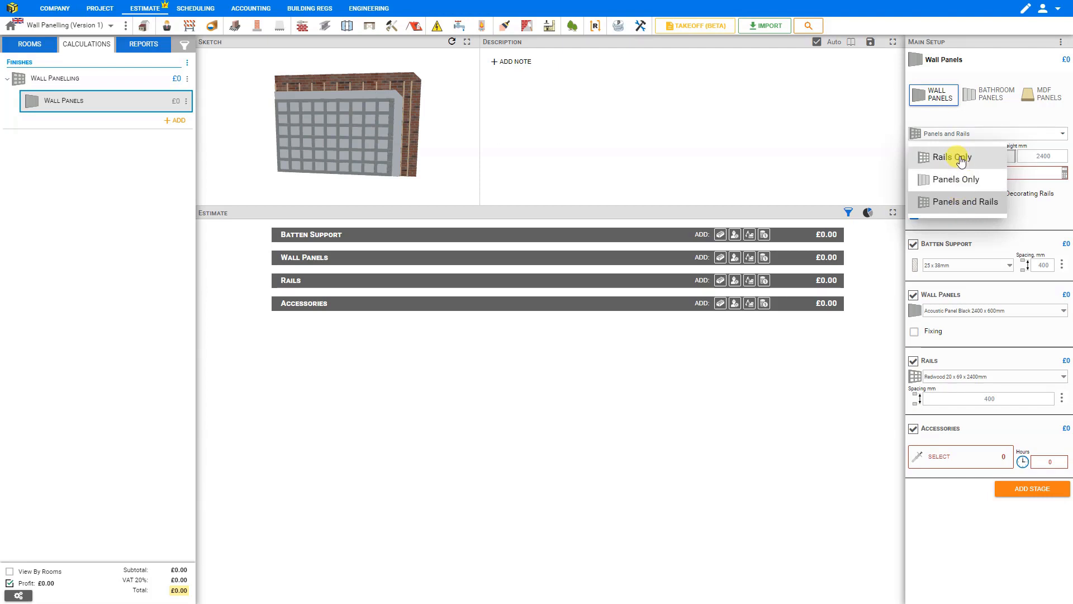
click(961, 161)
click(957, 137)
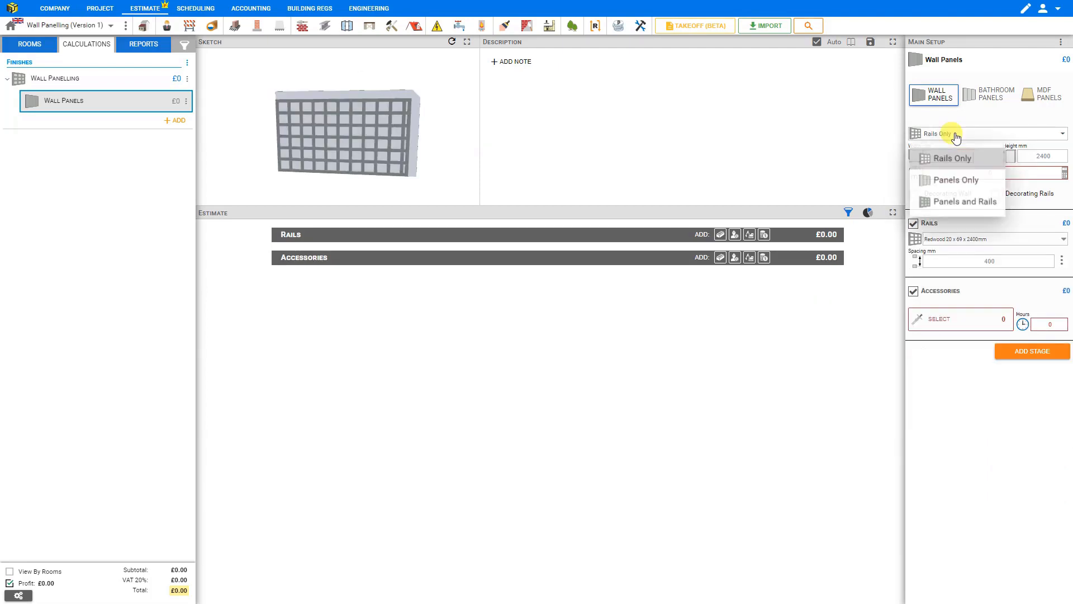
click(958, 177)
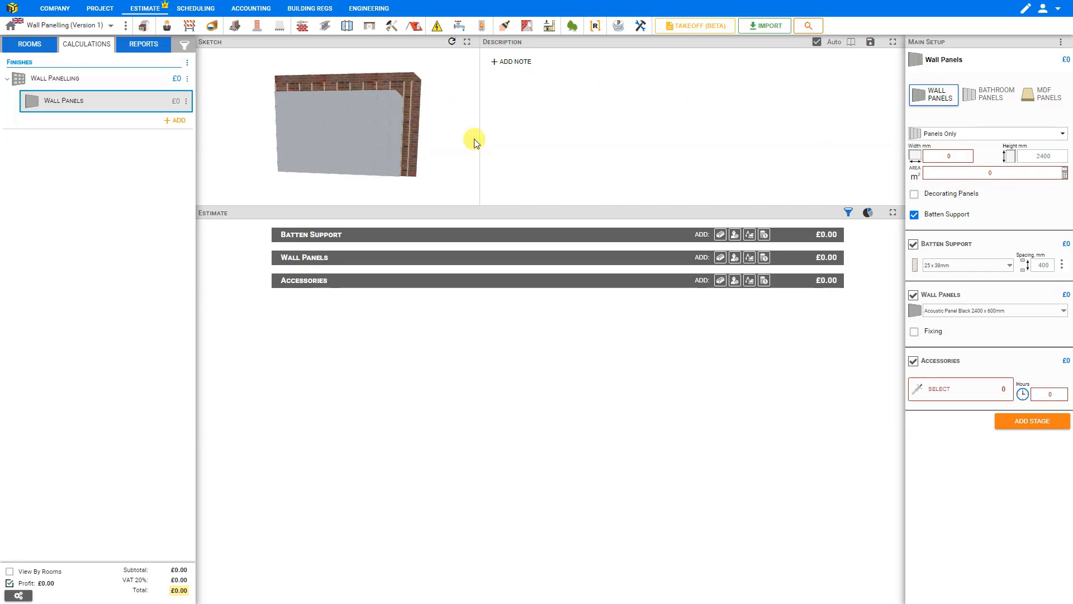
click(939, 135)
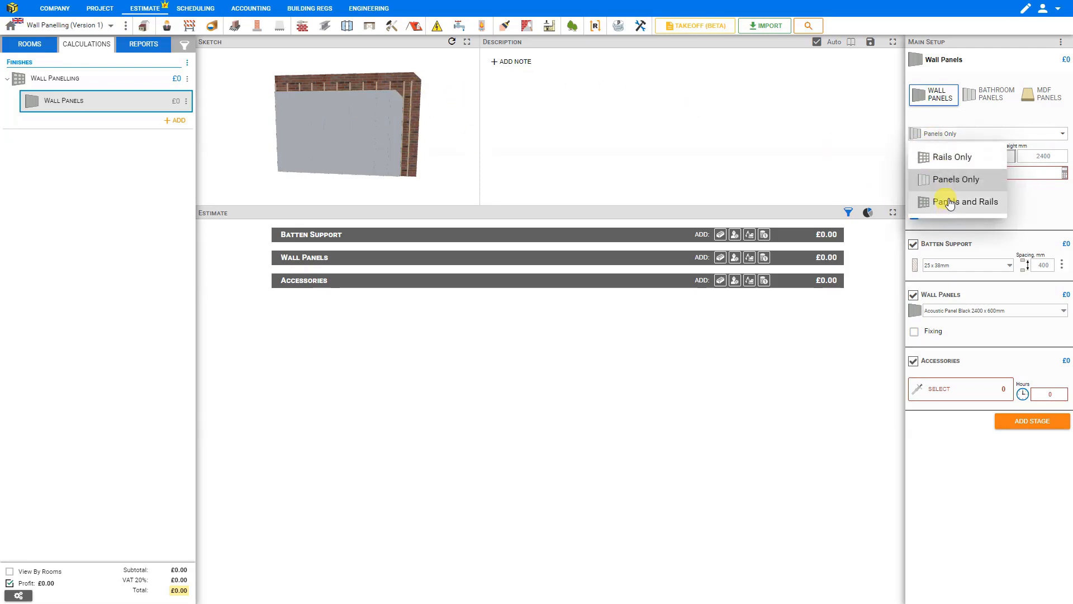
click(951, 202)
click(951, 134)
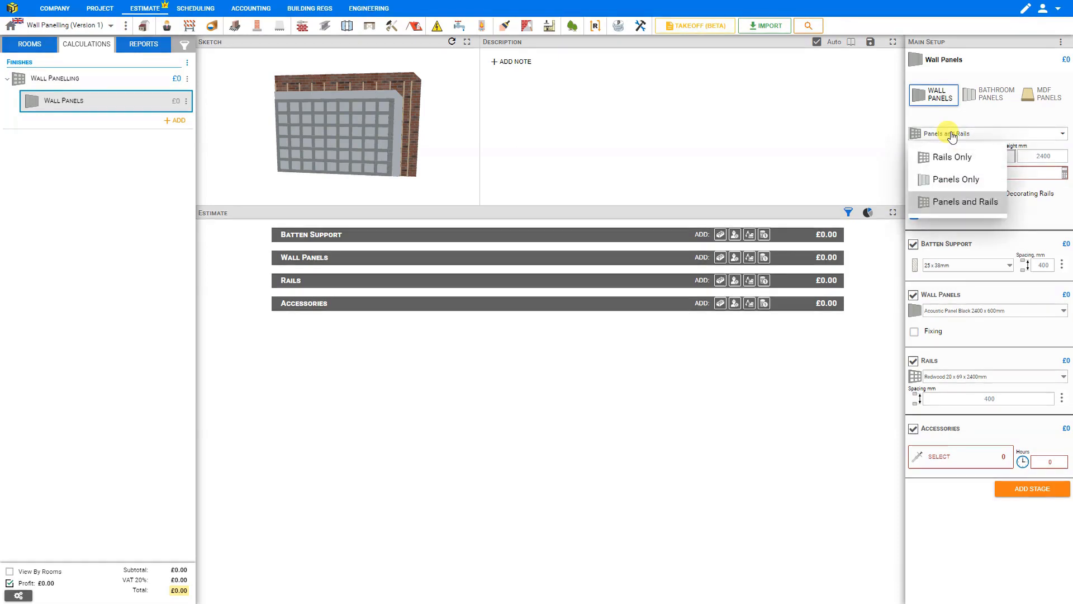
click(953, 157)
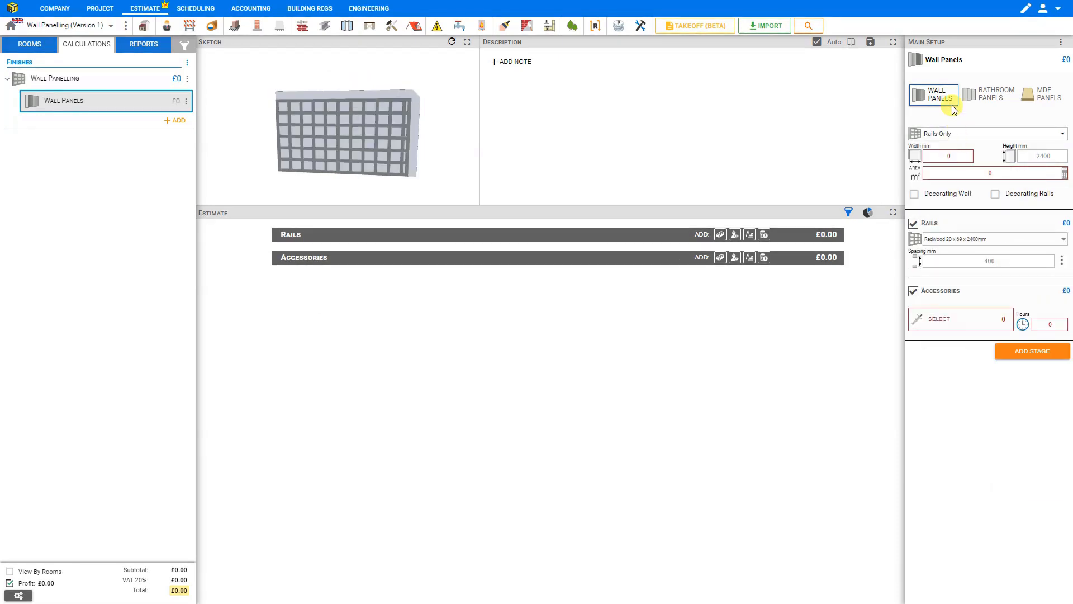
Step: Switch through Bathroom Panels to MDF Panels and examine the products offered for the rails
click(988, 94)
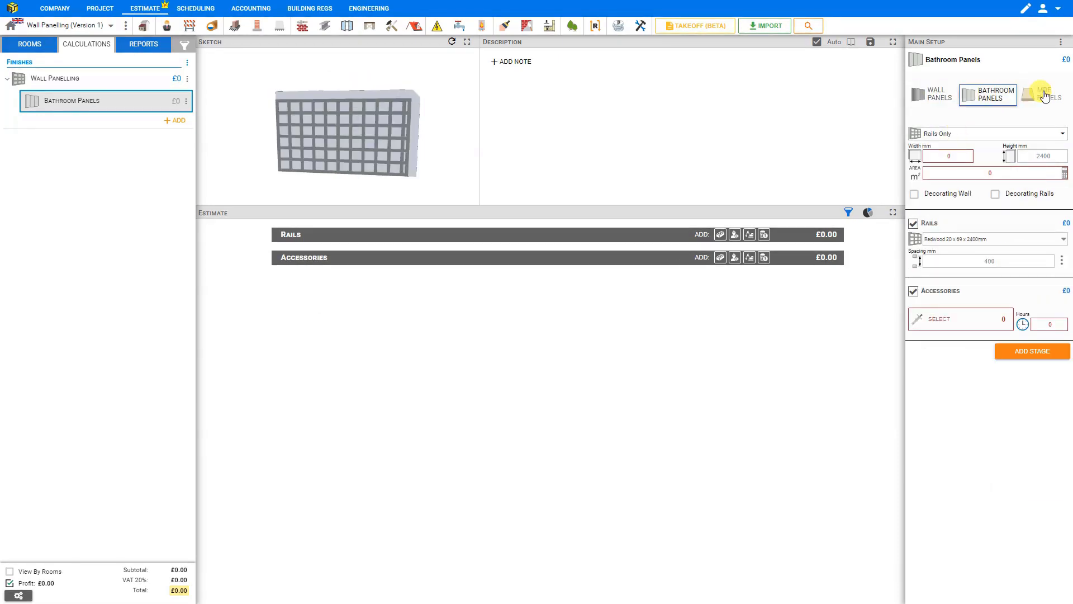
click(1027, 96)
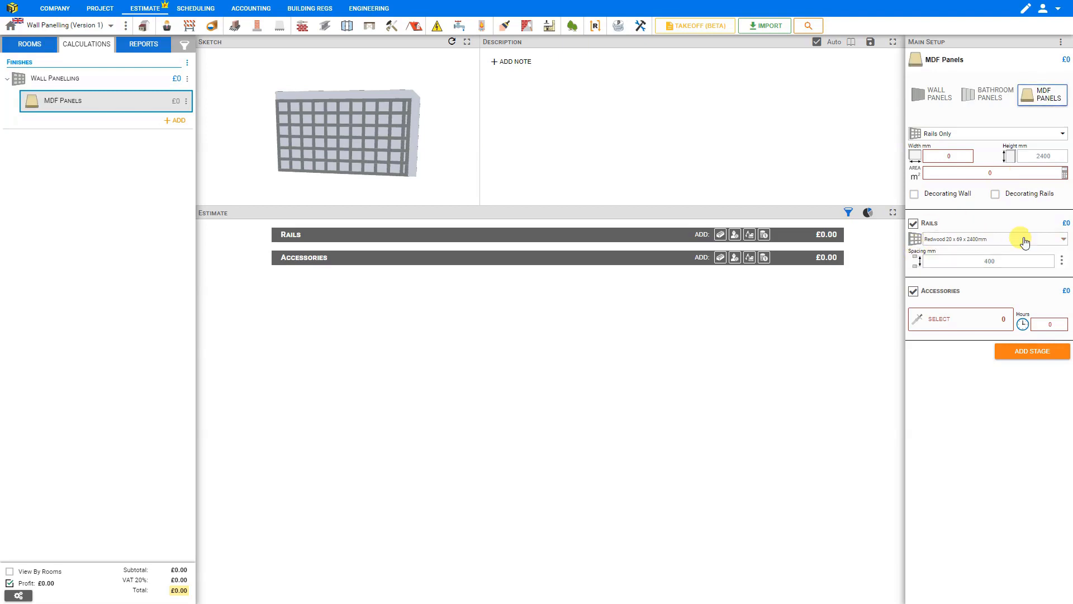
click(961, 241)
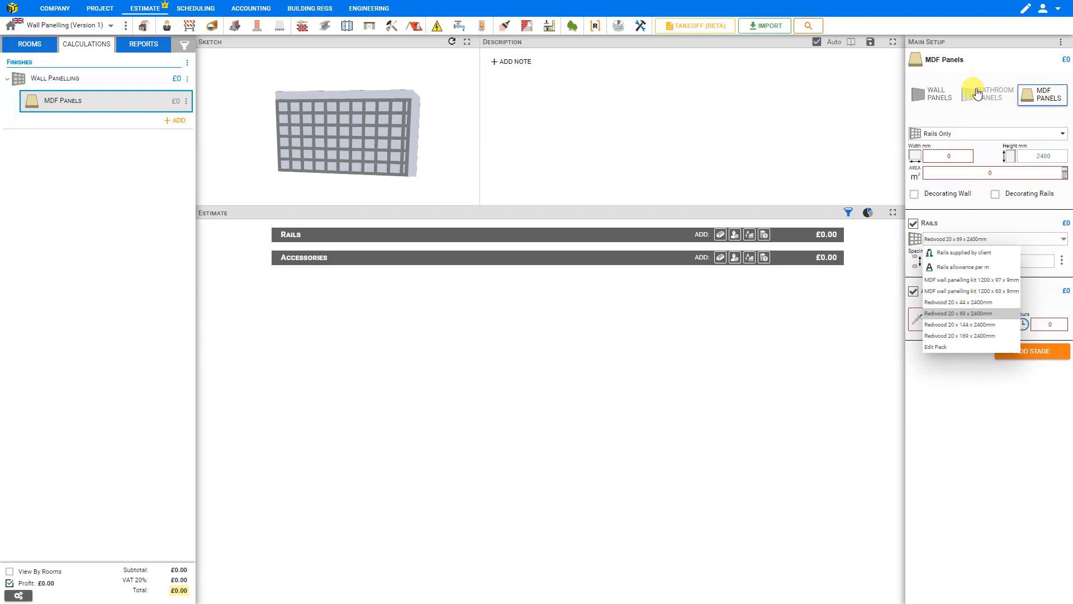
Step: Configure Wall Panels as Panels and Rails using Acoustic Panel Walnut 2400 x 600mm, with a width of 10000 mm
click(934, 94)
click(953, 133)
click(953, 202)
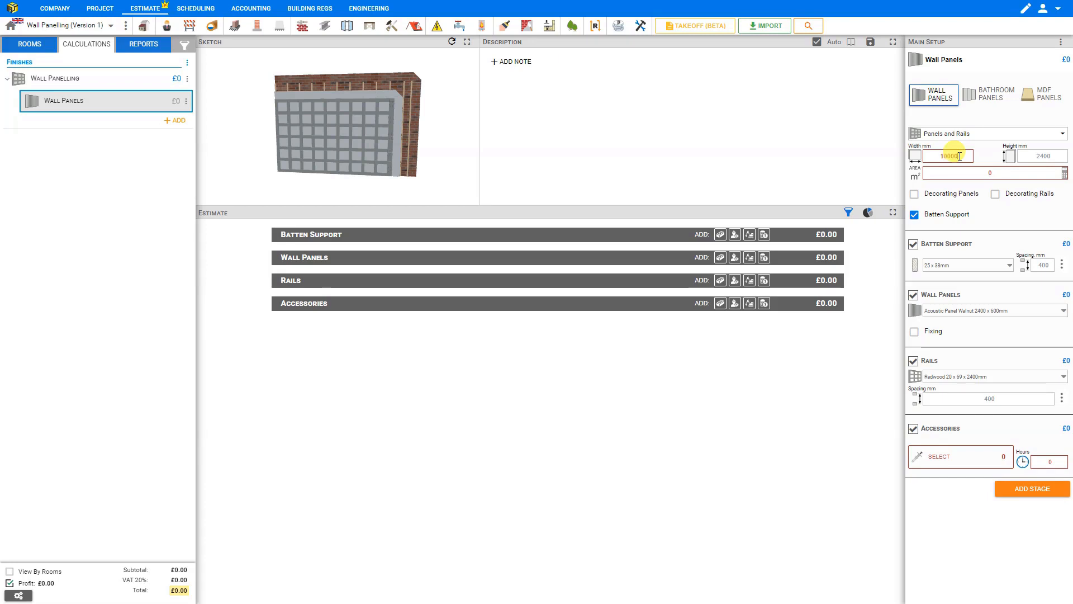
click(1054, 157)
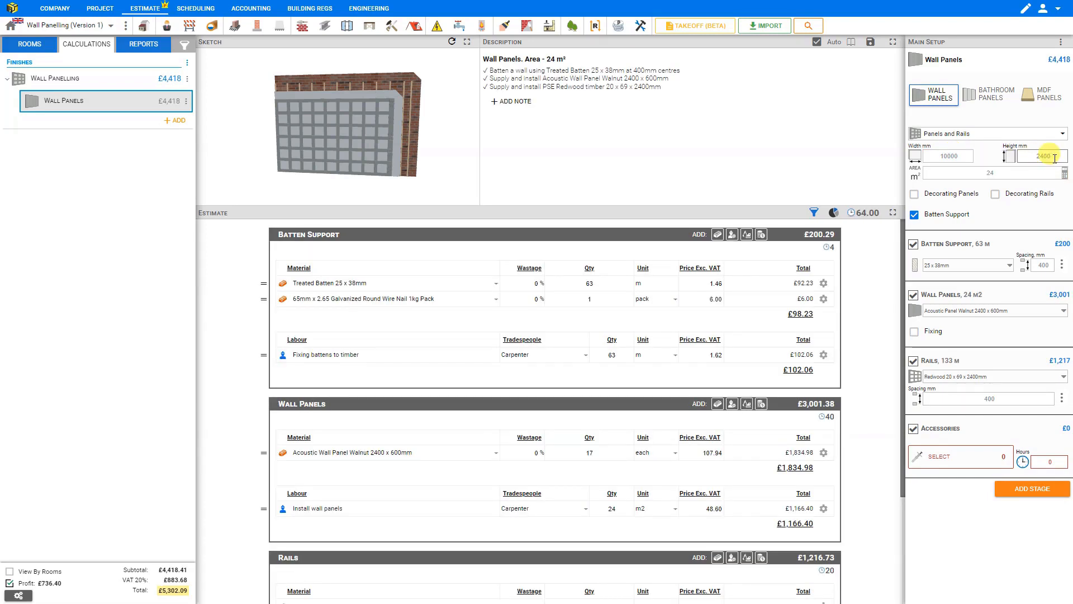
click(1052, 157)
click(1002, 173)
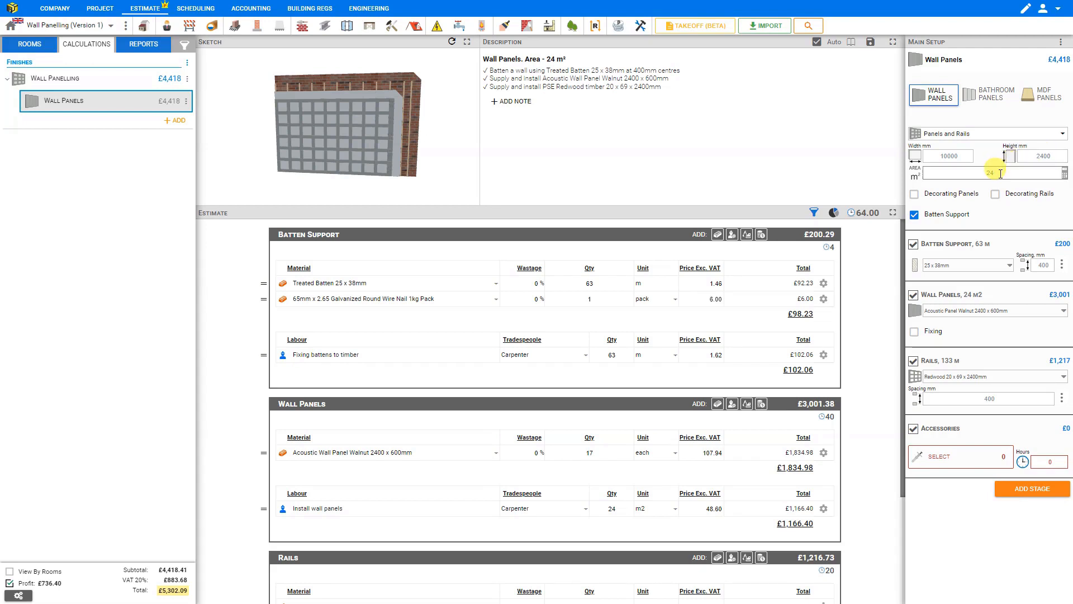
Step: Set the wall panelling's height to 1200 mm and its area to 6 m²
click(1043, 156)
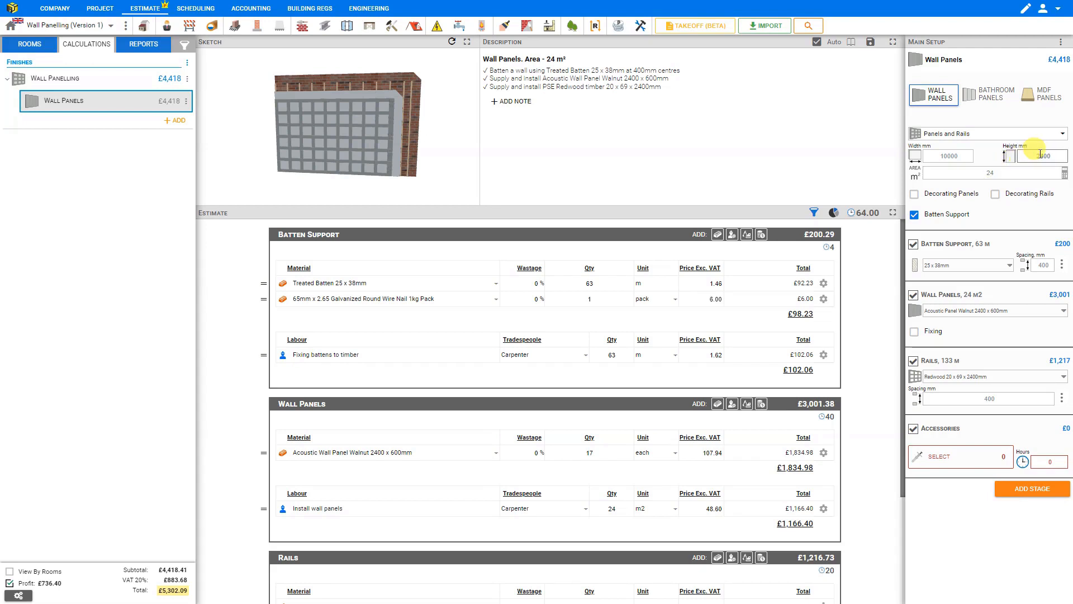
double_click(1043, 156)
text(1200)
click(993, 173)
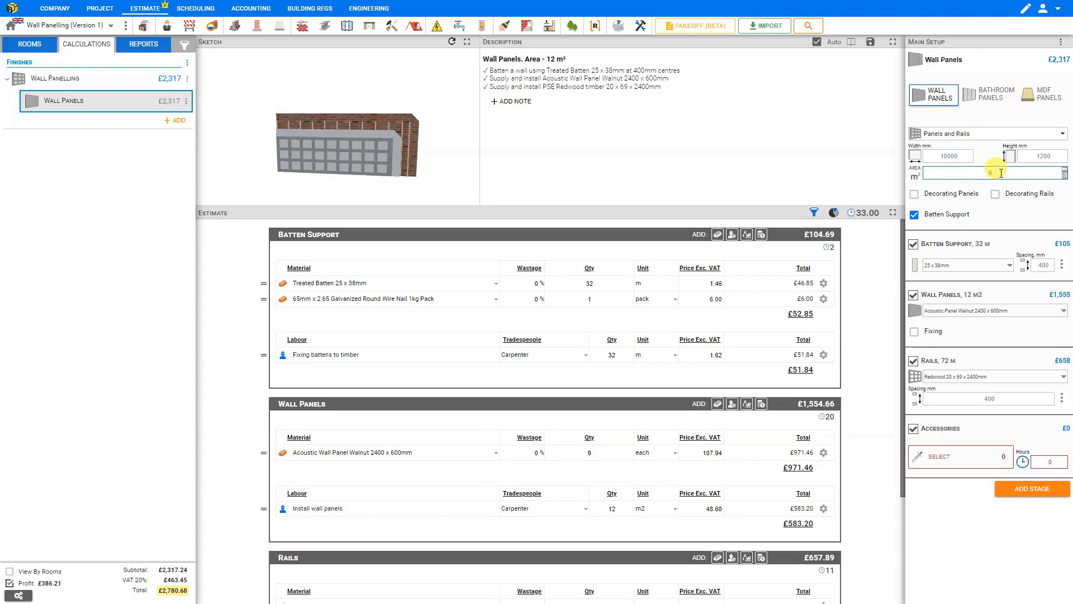
click(963, 154)
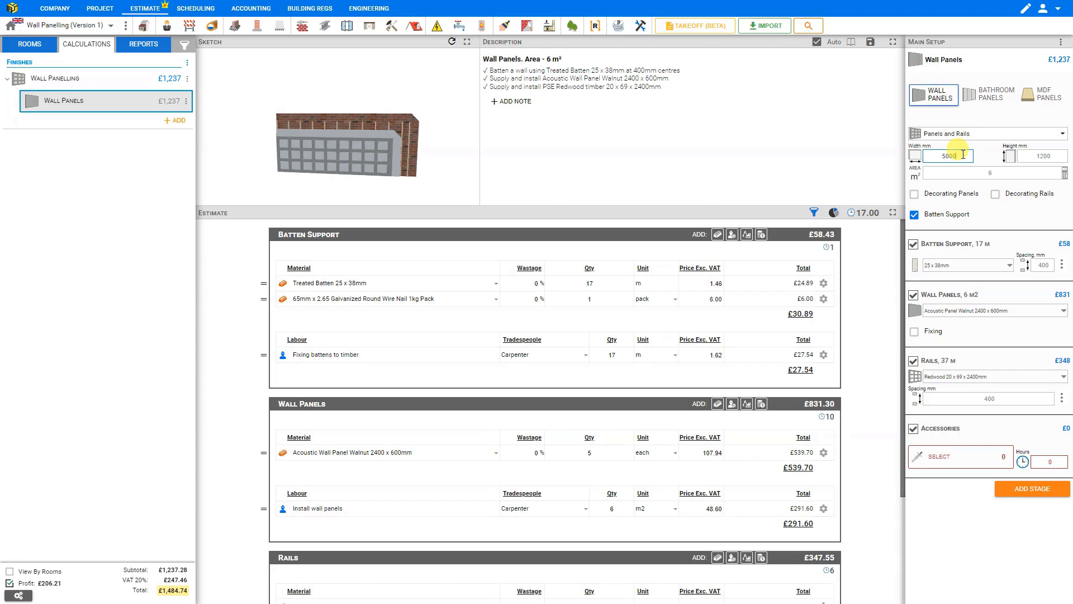
Step: In the area calculator, add Section 1 as a square figure 5 m wide with an area of 12 m²
click(1065, 175)
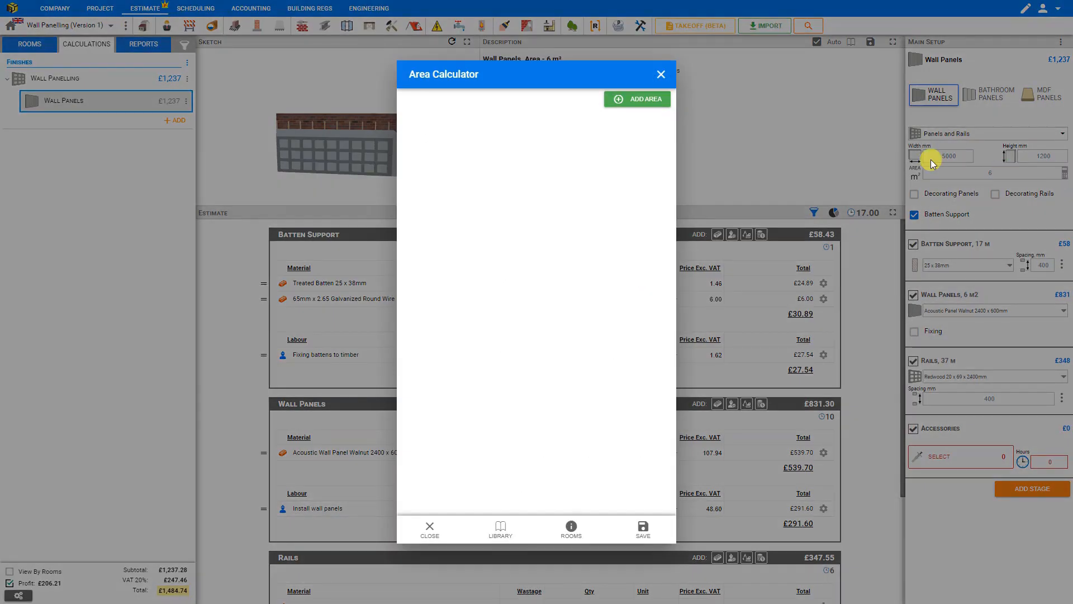
click(629, 103)
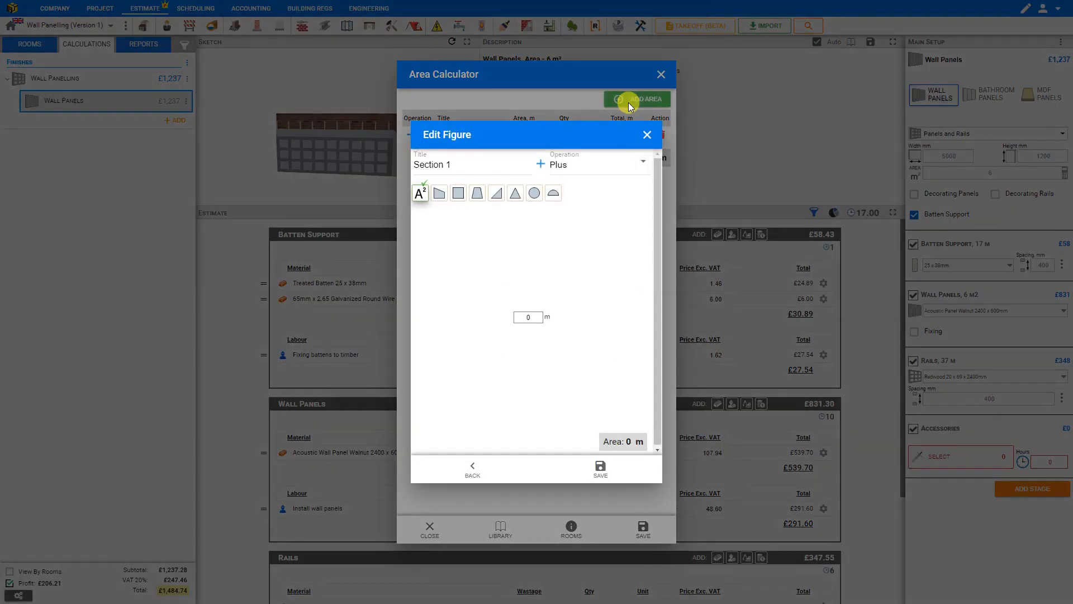
click(458, 196)
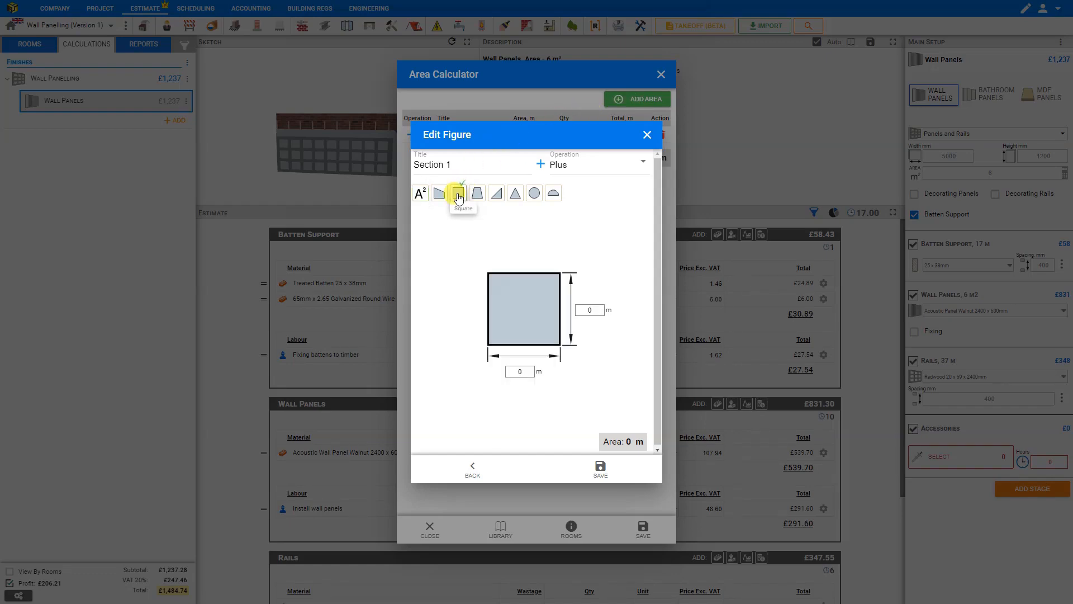
click(525, 373)
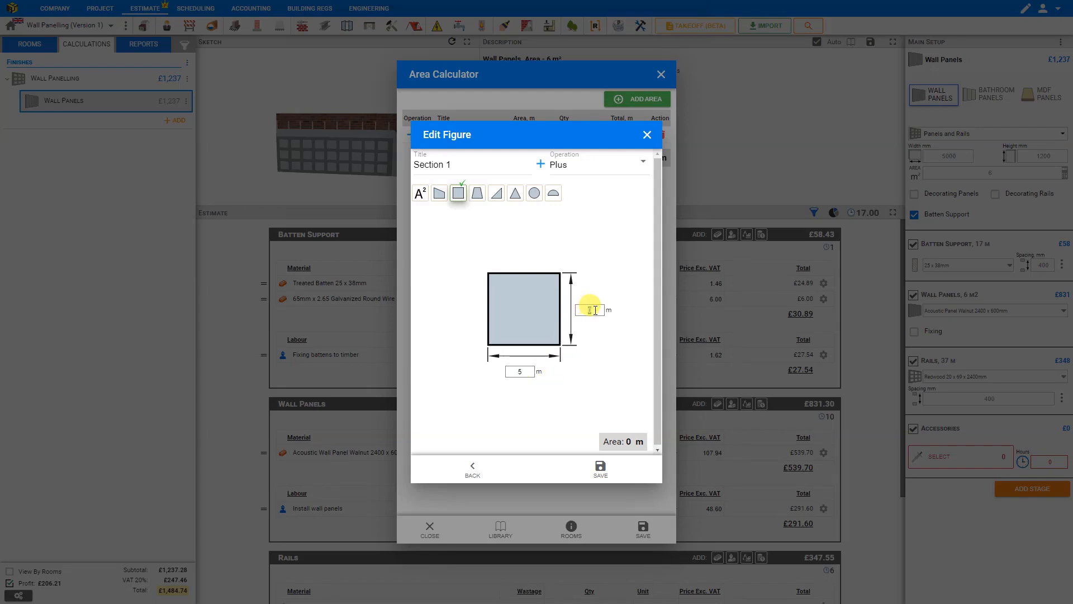
click(600, 468)
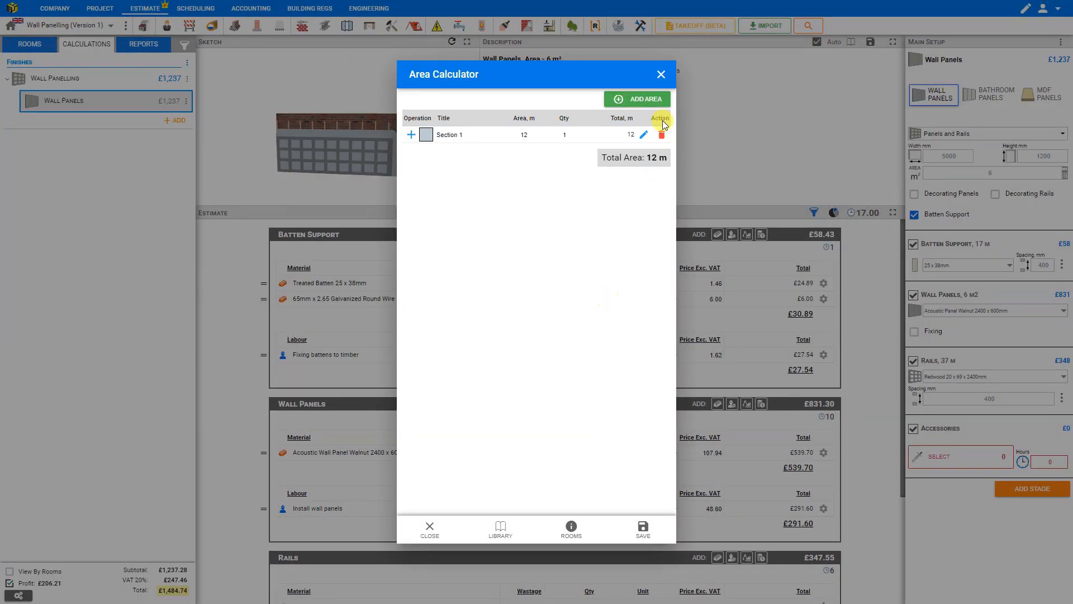
Step: Add Section 2 to the area calculator as a square figure 5 m wide with an area of 6 m²
click(649, 99)
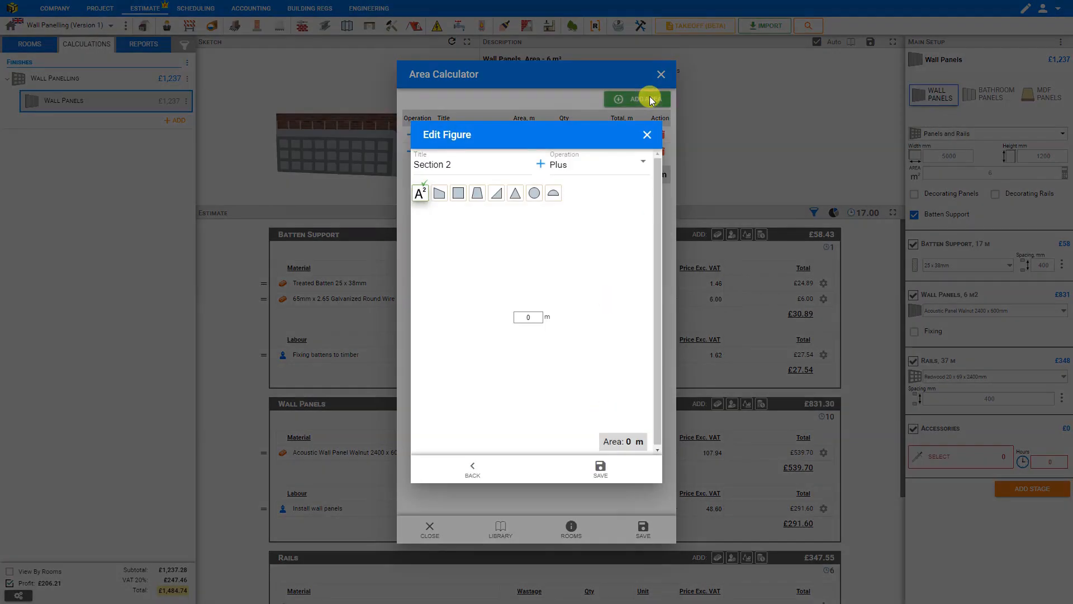
click(458, 194)
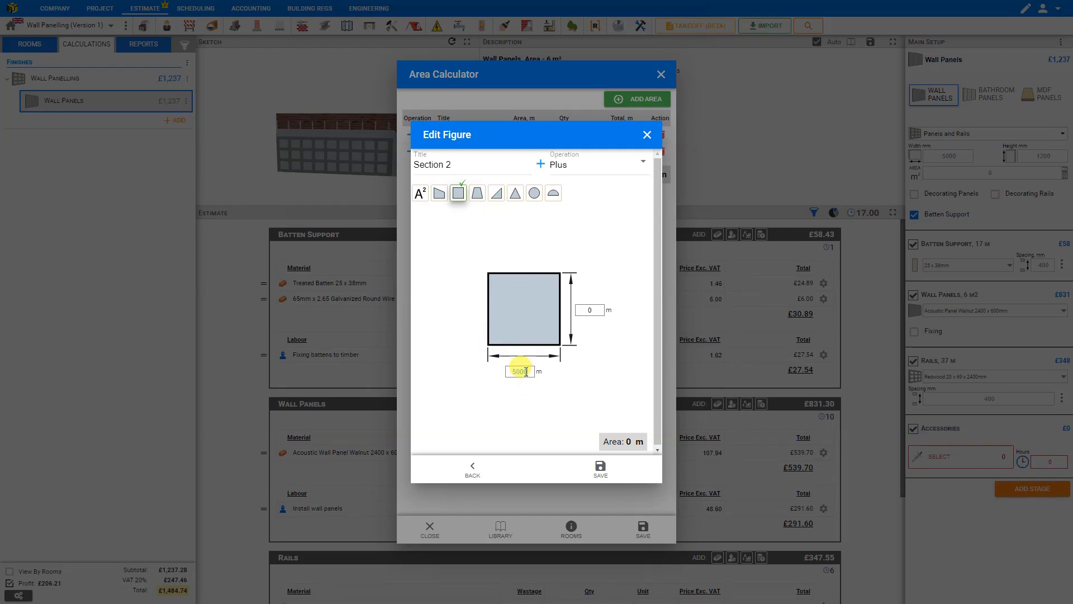
click(593, 309)
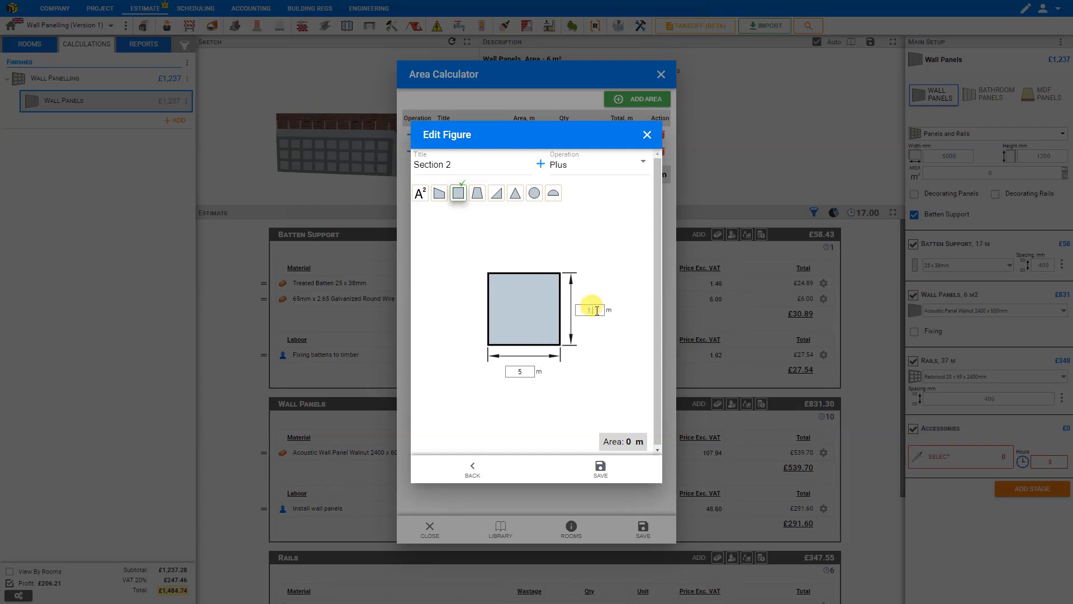
click(600, 472)
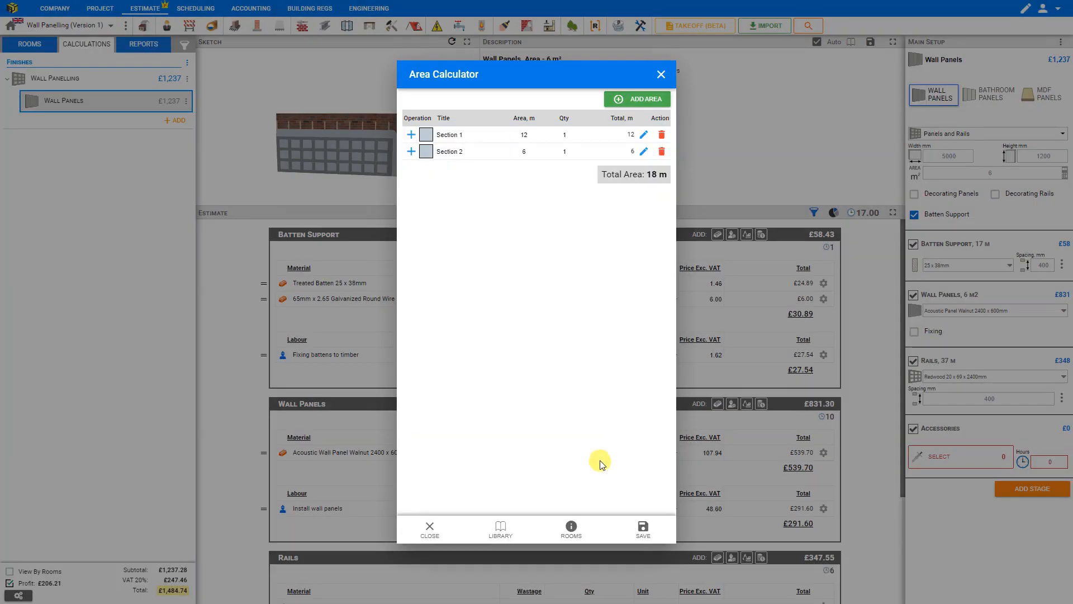
Step: Add Section 3 as a semicircle 1.2 m wide and save the combined area to the wall panelling
click(643, 101)
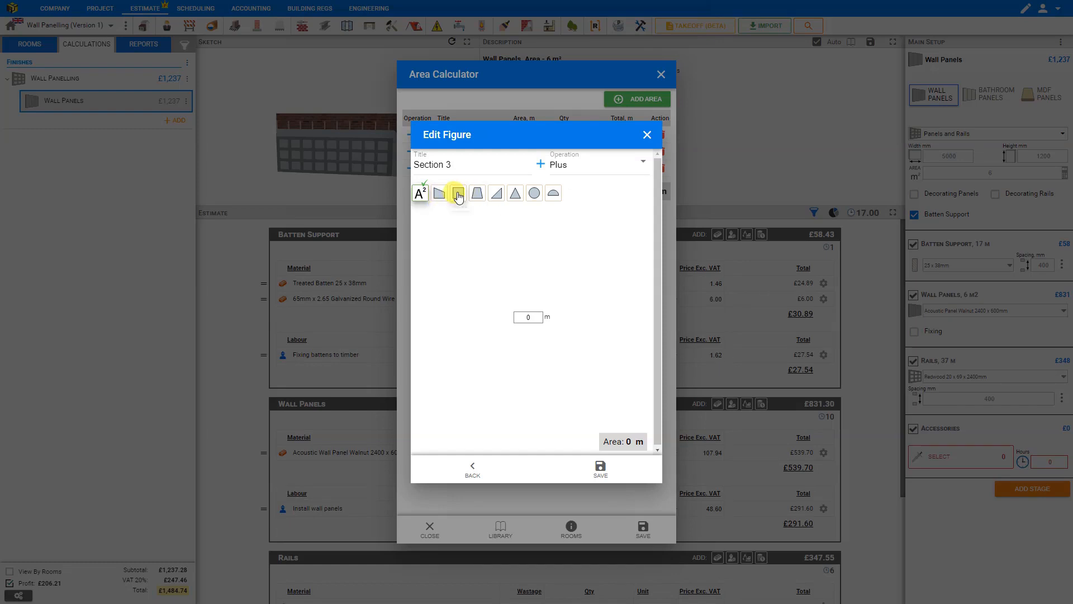
click(554, 194)
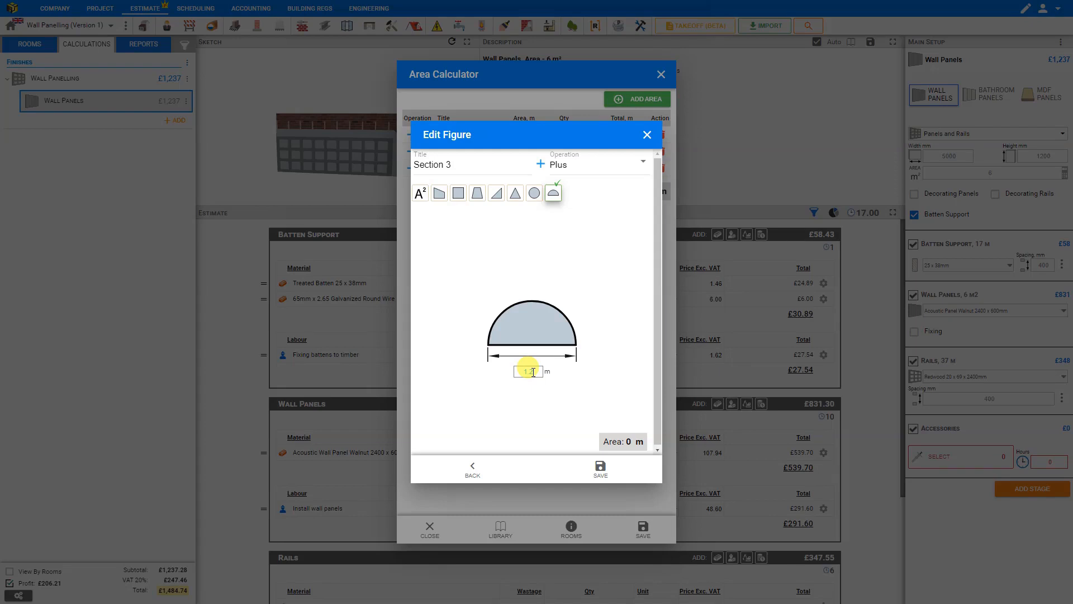
click(600, 468)
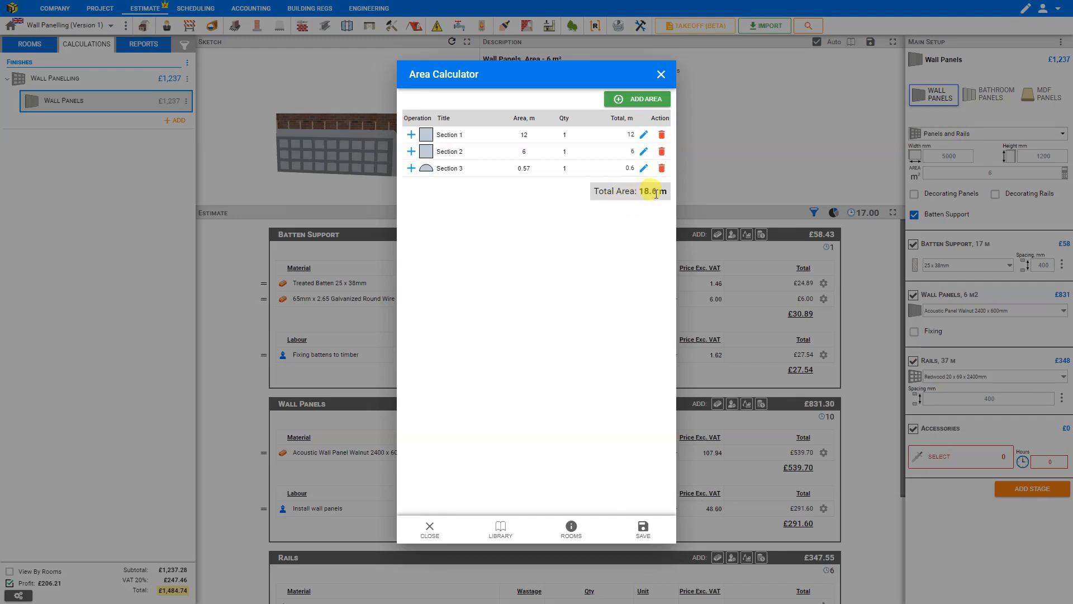
click(642, 529)
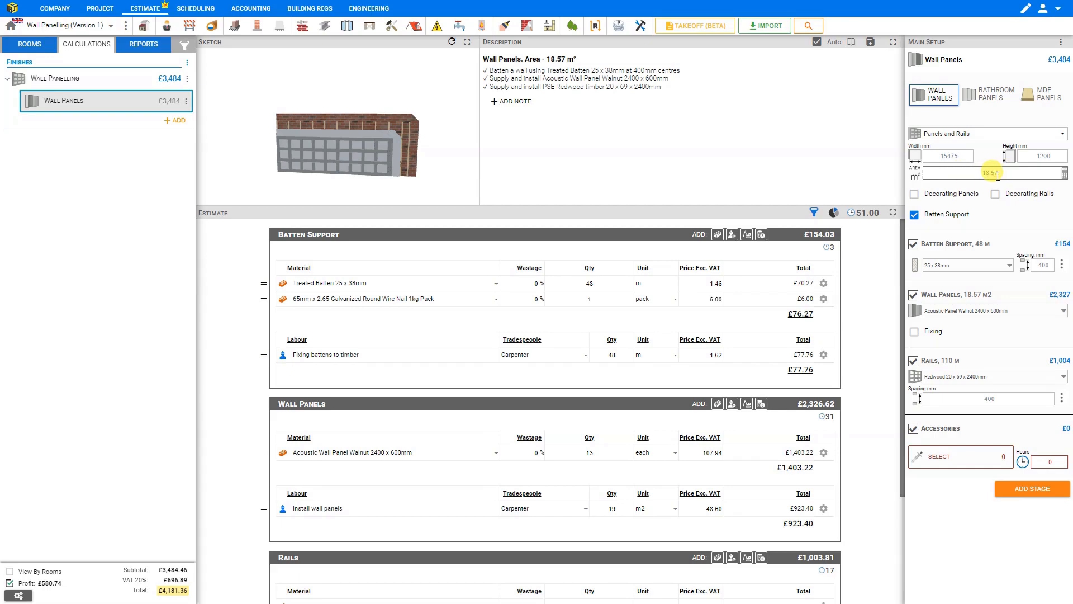
Step: Review the saved sections in the area calculator and the material and labour lines of the estimate
click(1064, 174)
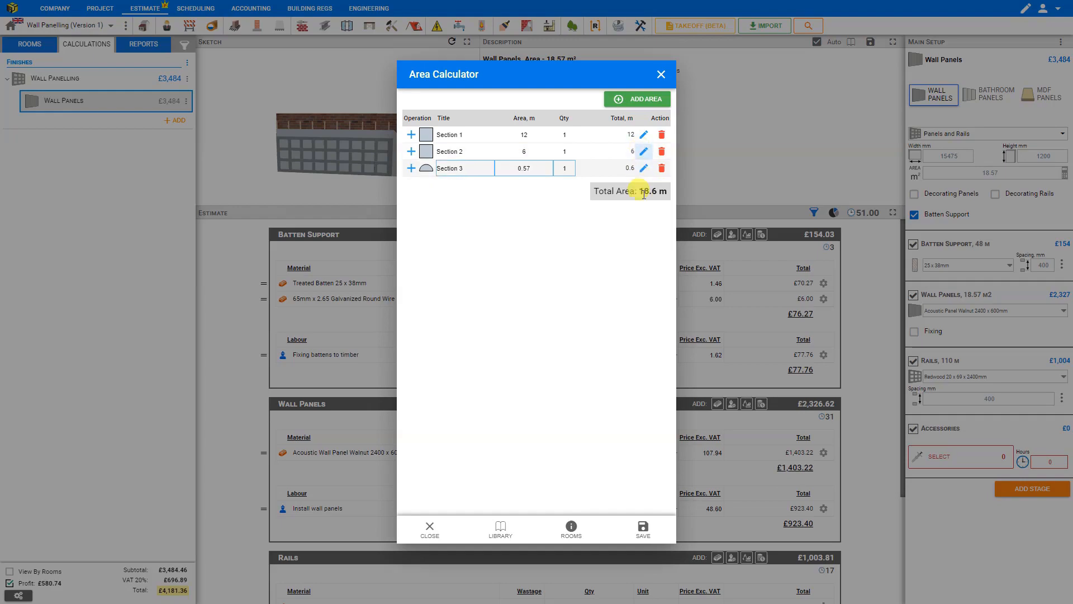
click(661, 75)
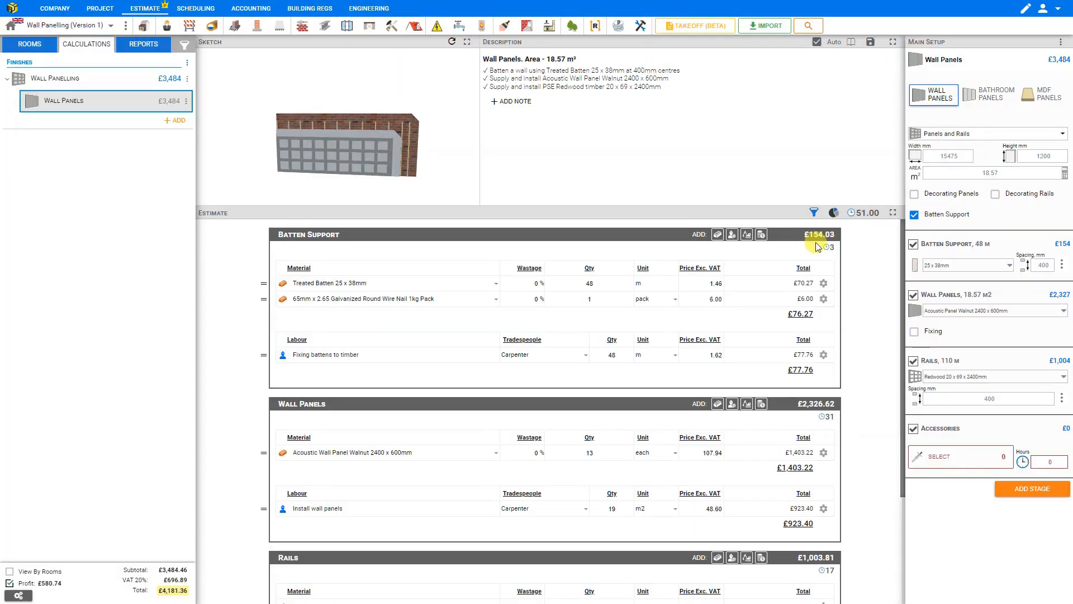
scroll(434, 265, down, 3)
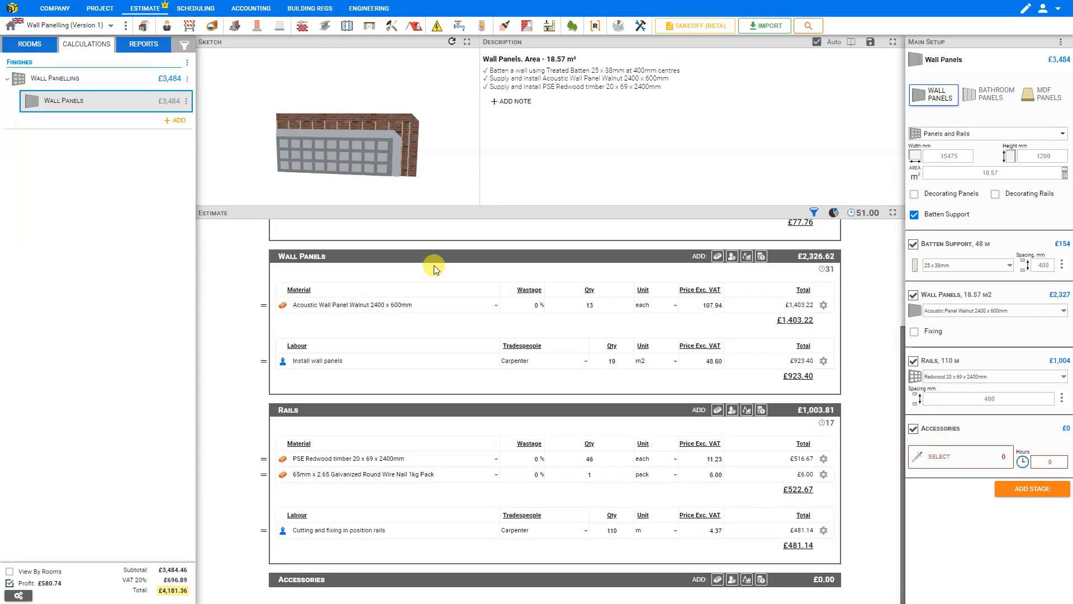
scroll(434, 265, up, 3)
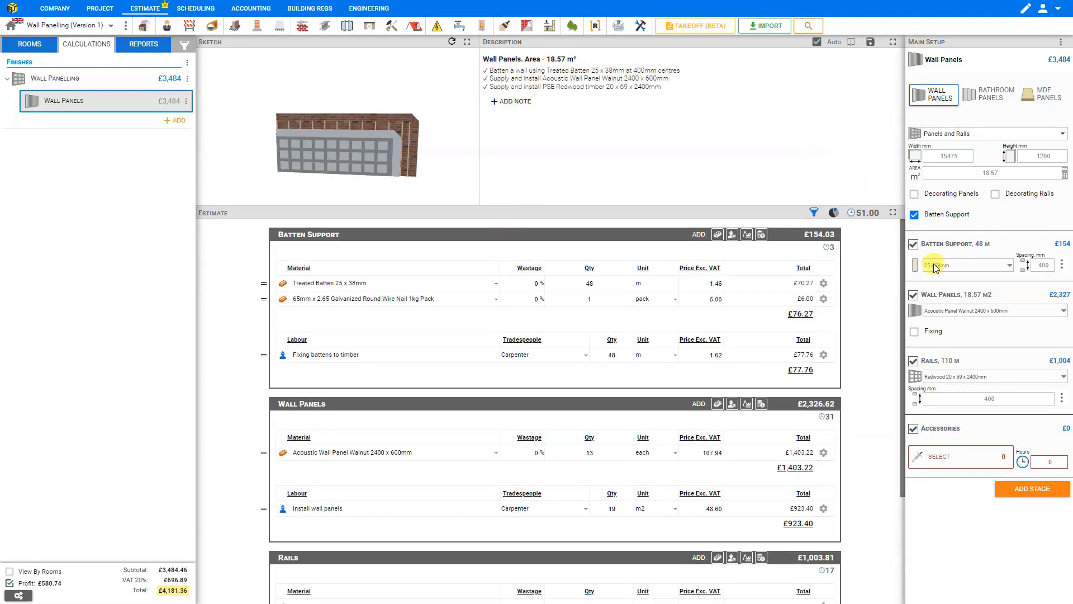
Step: Mark the wall panels as supplied by client, and change them to an allowance of £75 per m² excluding VAT
click(964, 312)
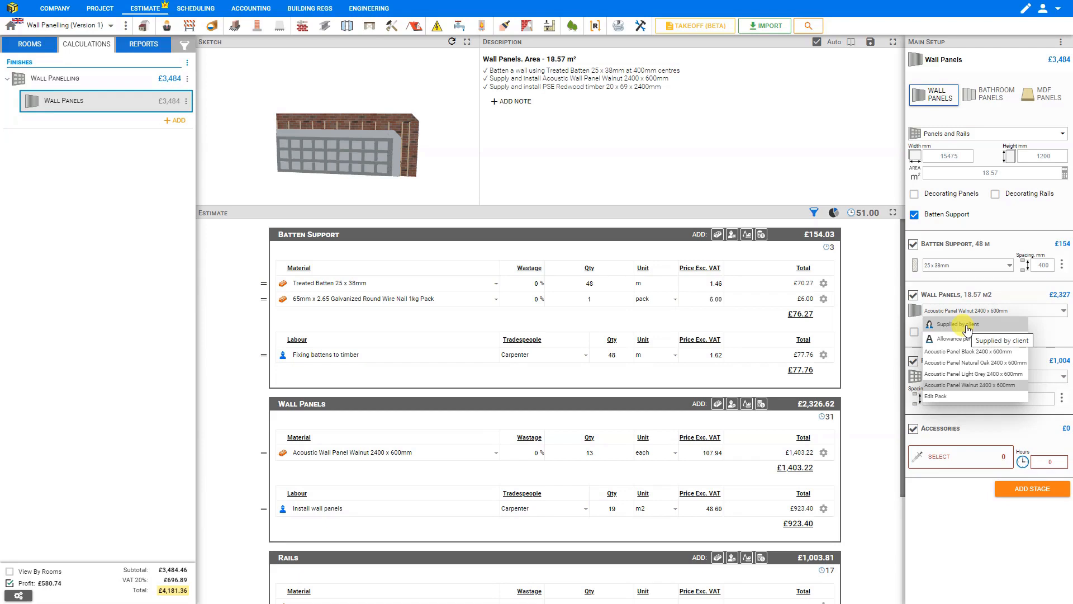
click(966, 326)
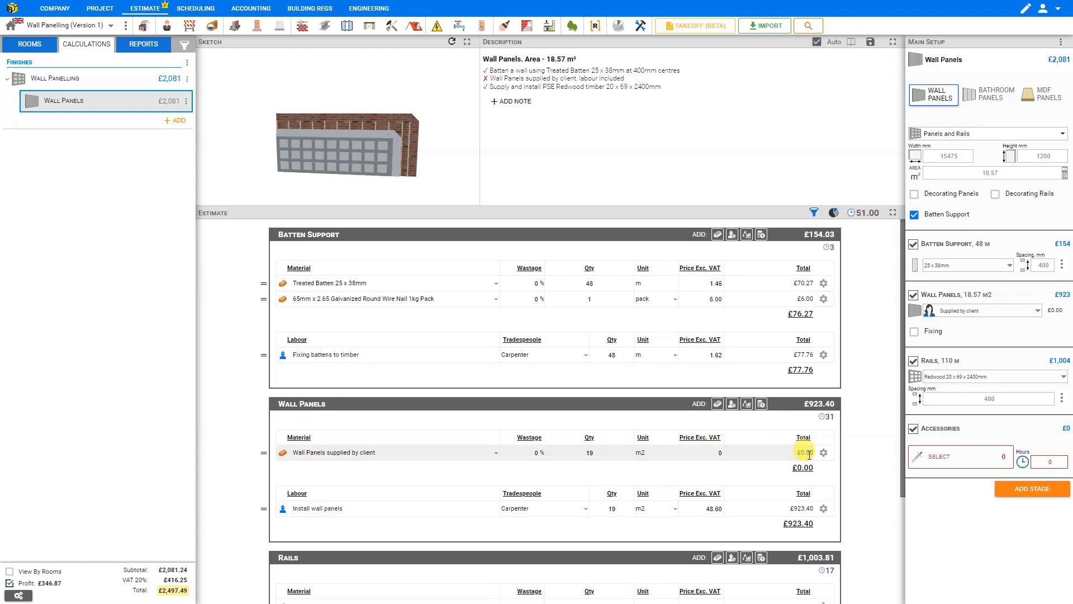
click(1036, 311)
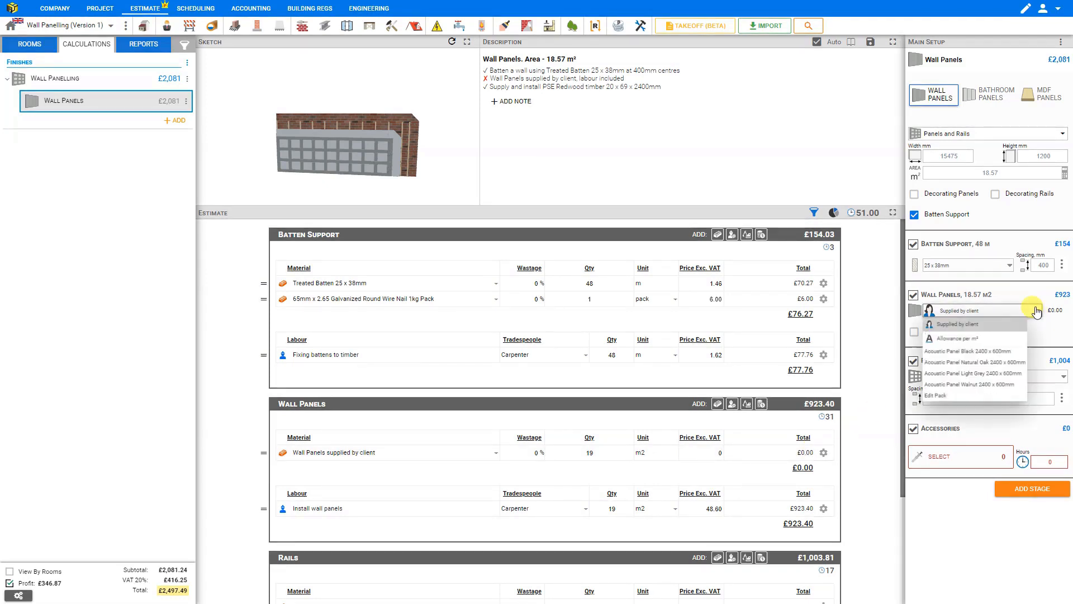
click(959, 340)
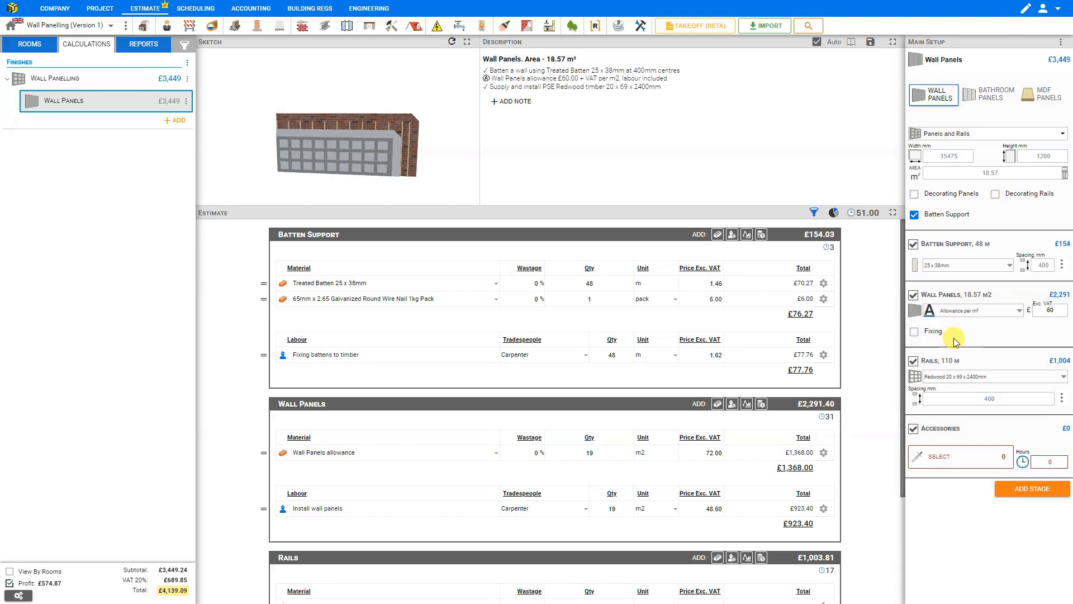
double_click(1050, 311)
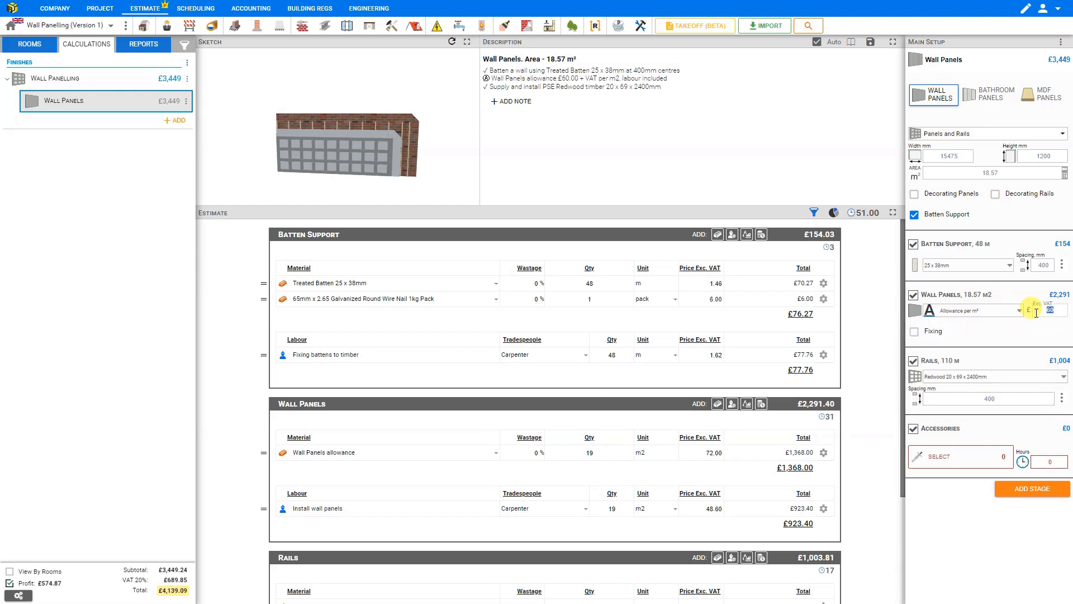
text(75)
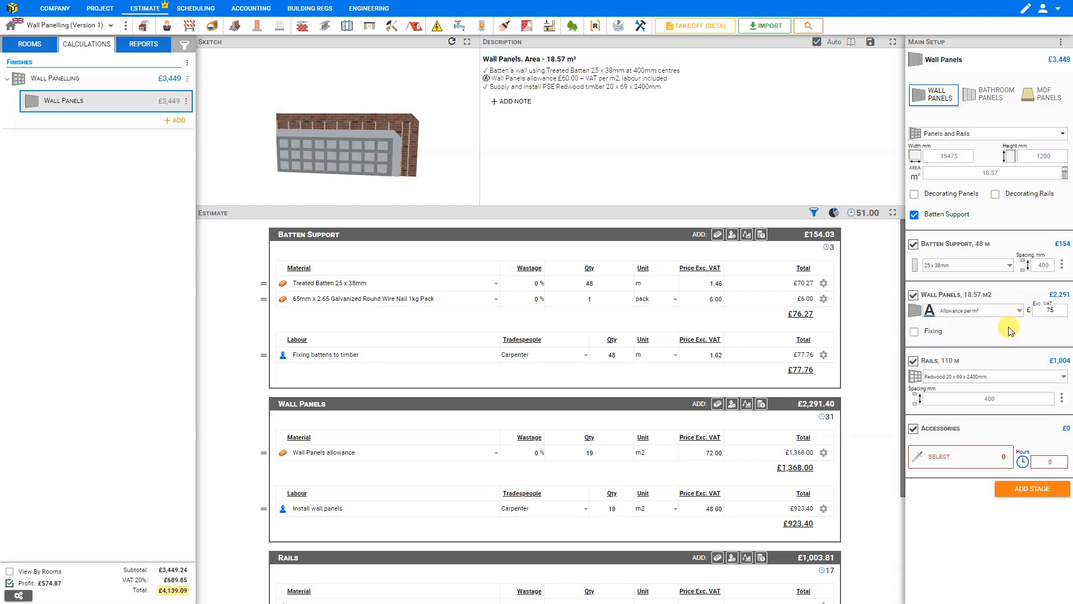
key(Return)
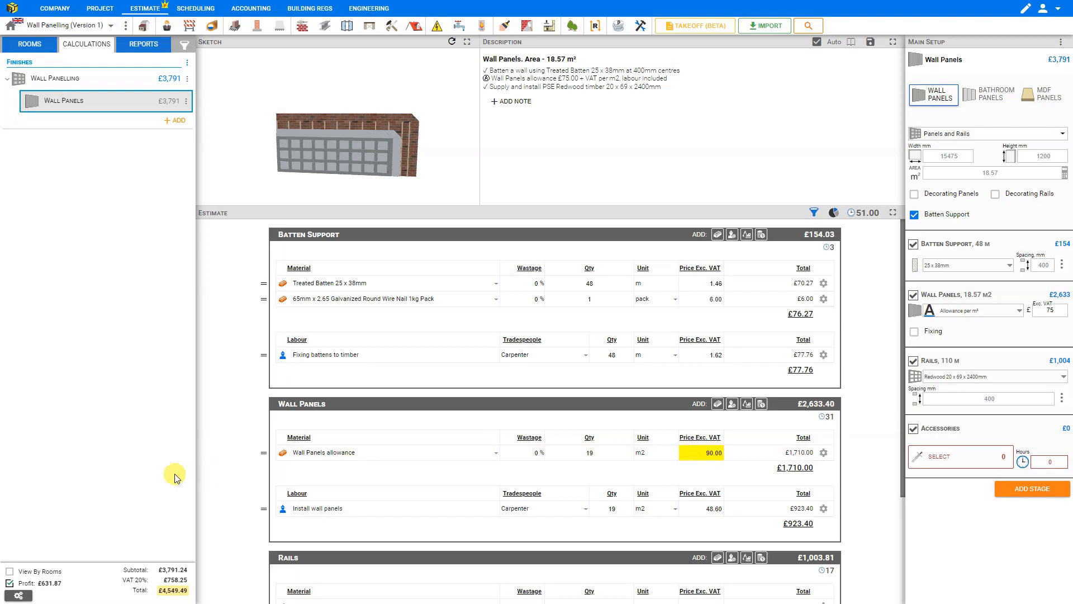
Step: Exclude the profit from the estimate and include it again to compare the wall panels allowance price
click(10, 584)
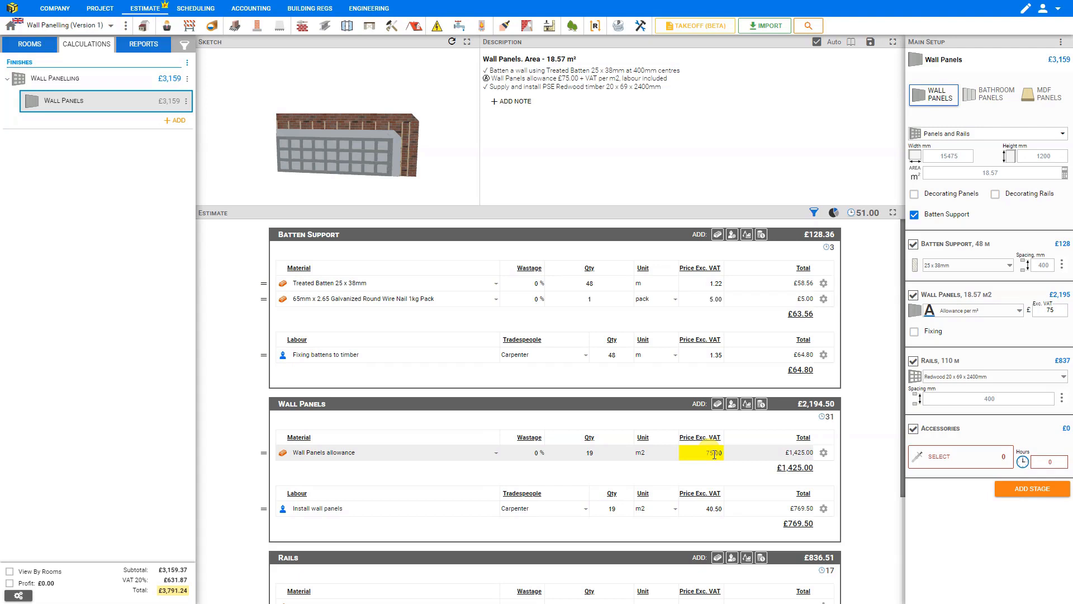
click(9, 583)
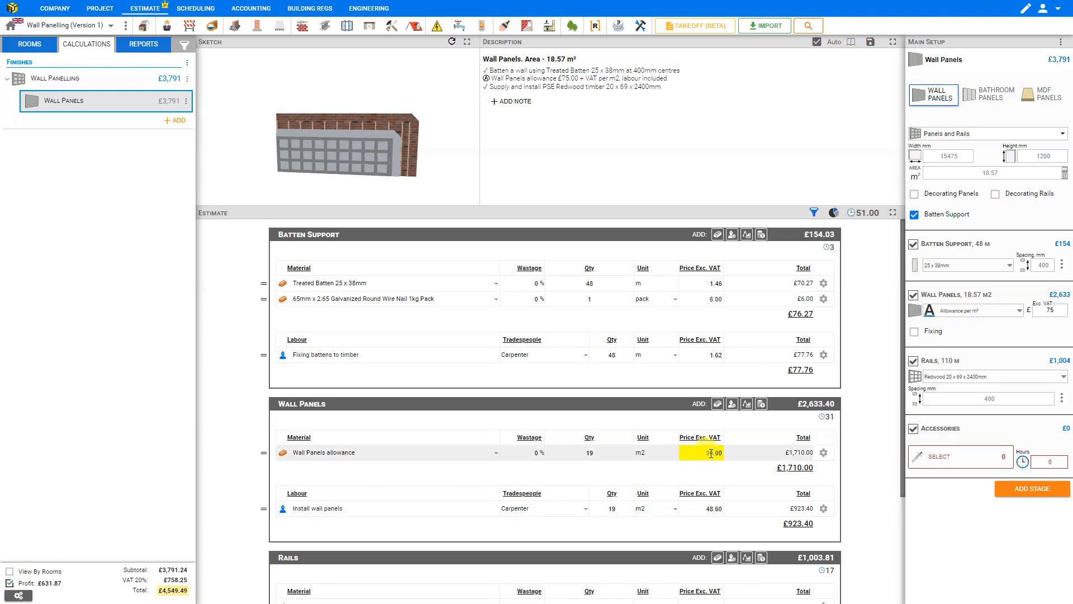
Step: Reset the wall panels allowance line and choose Acoustic Panel Walnut 2400 x 600mm as the panel product
click(824, 453)
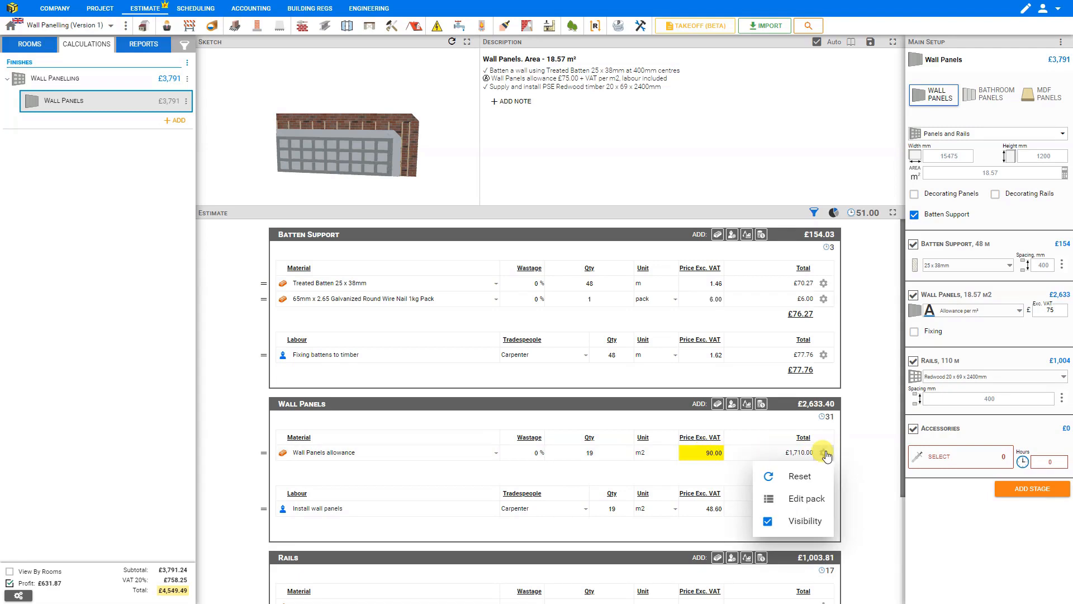
click(803, 475)
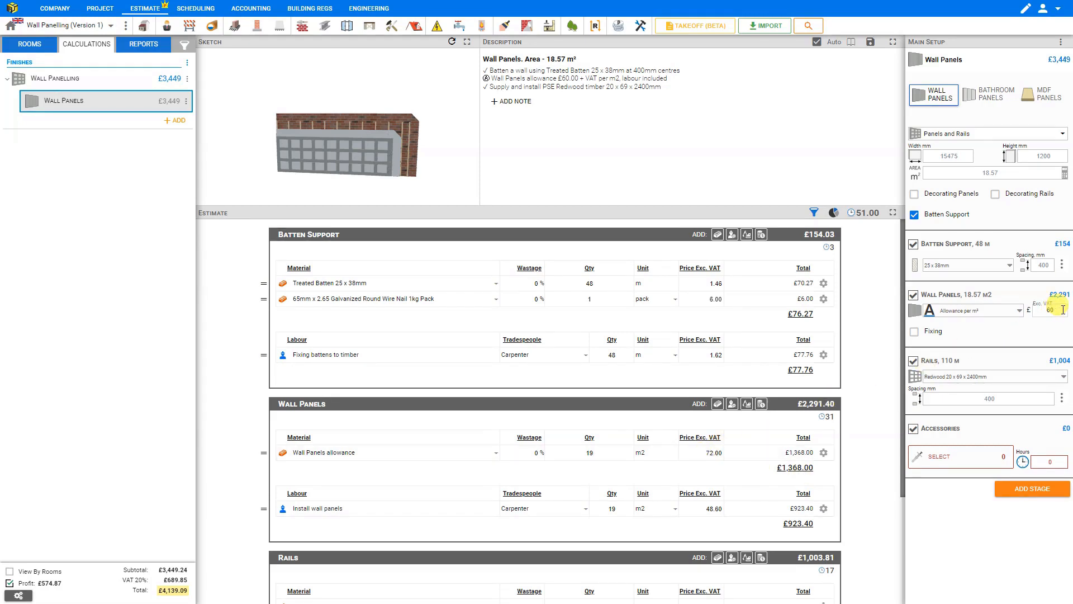
click(1020, 311)
click(939, 386)
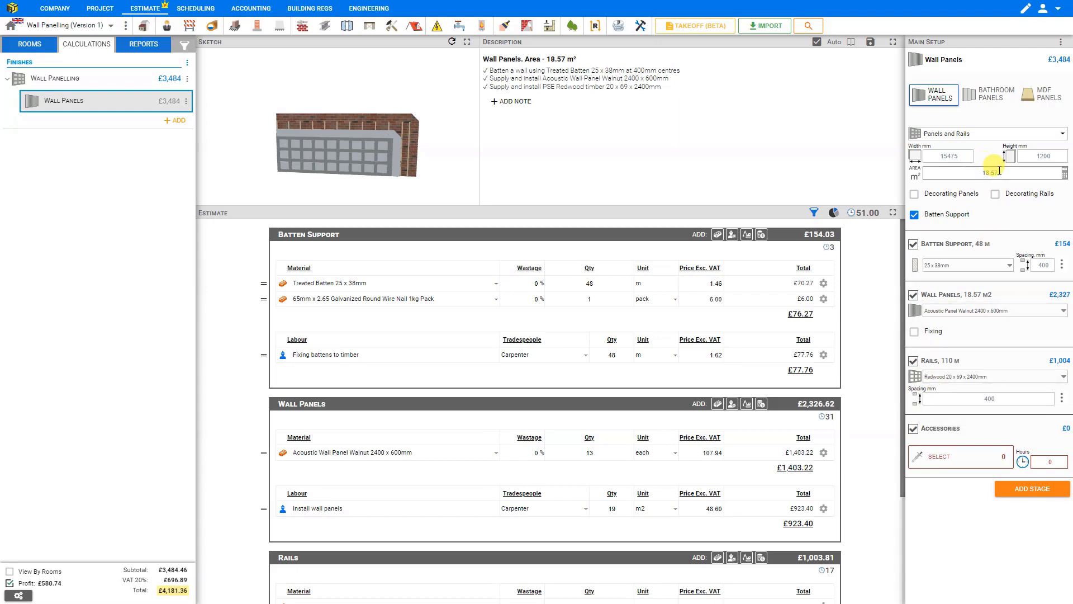
Step: Delete all three sections from the area calculator and save it empty
click(1064, 175)
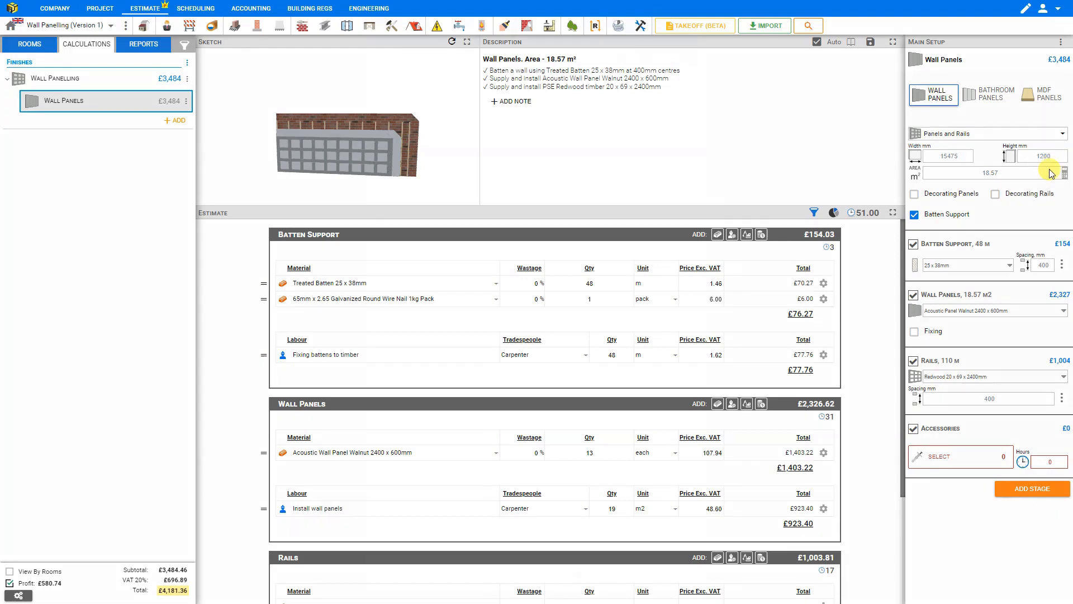
click(661, 135)
click(661, 136)
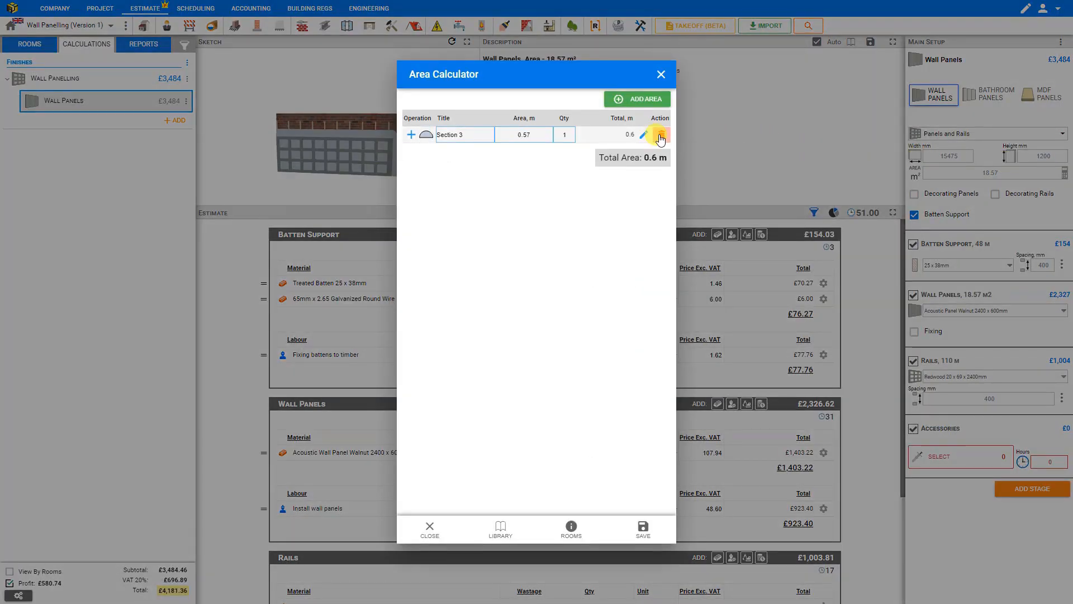
click(661, 136)
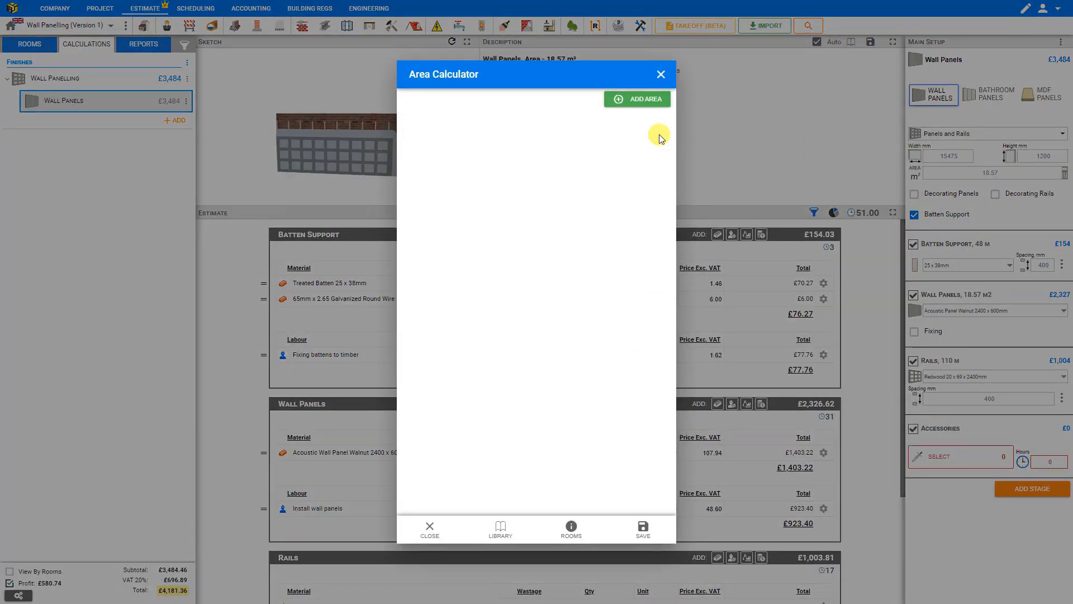
click(642, 528)
Step: Set the wall panelling's height to 2400 mm and its width to 10000 mm
click(1038, 154)
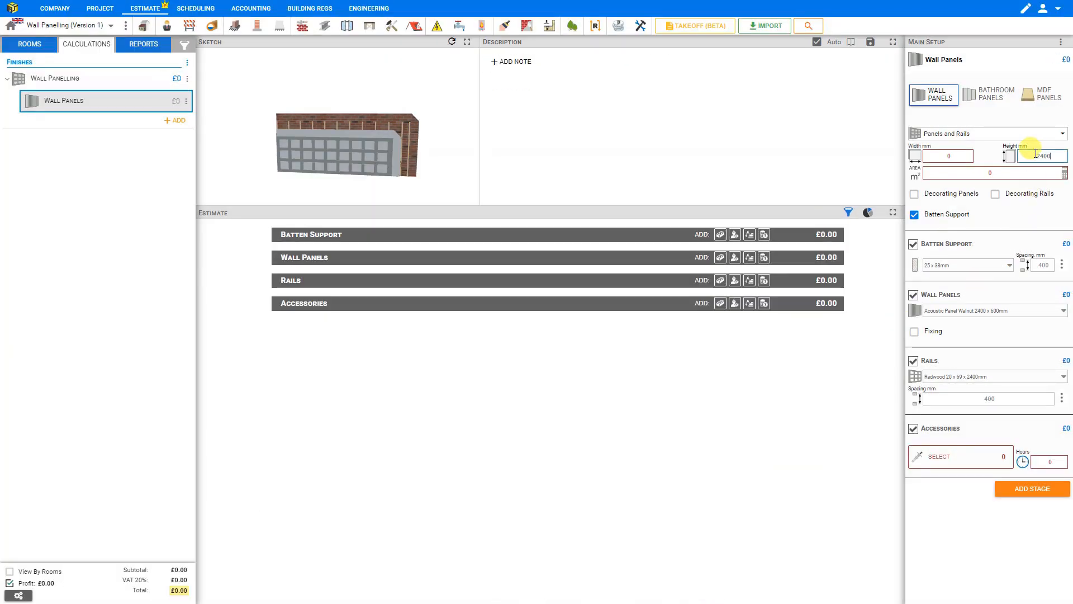
click(950, 155)
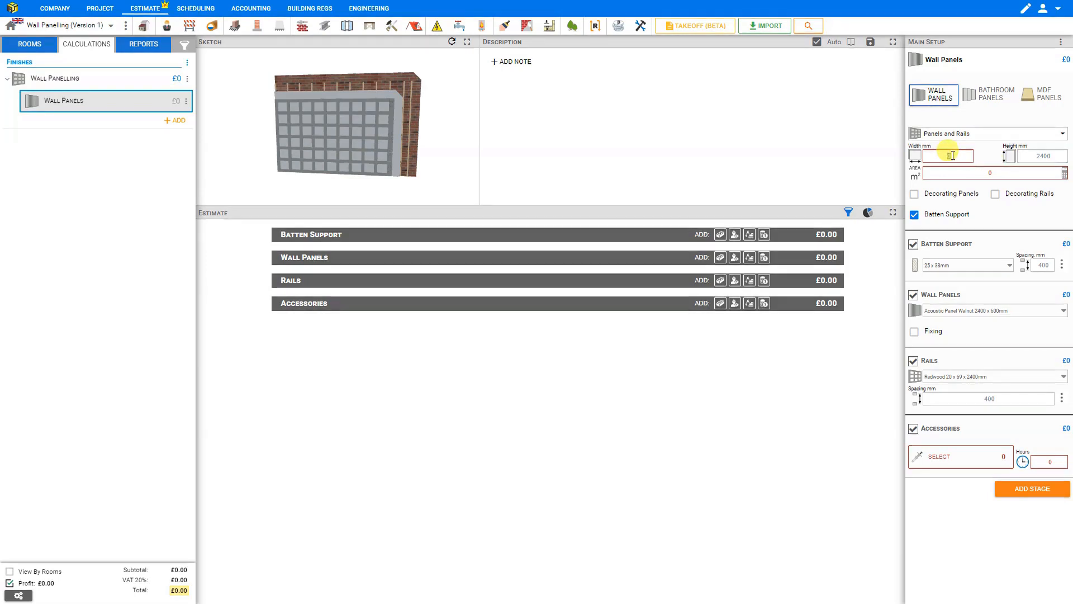
text(10000)
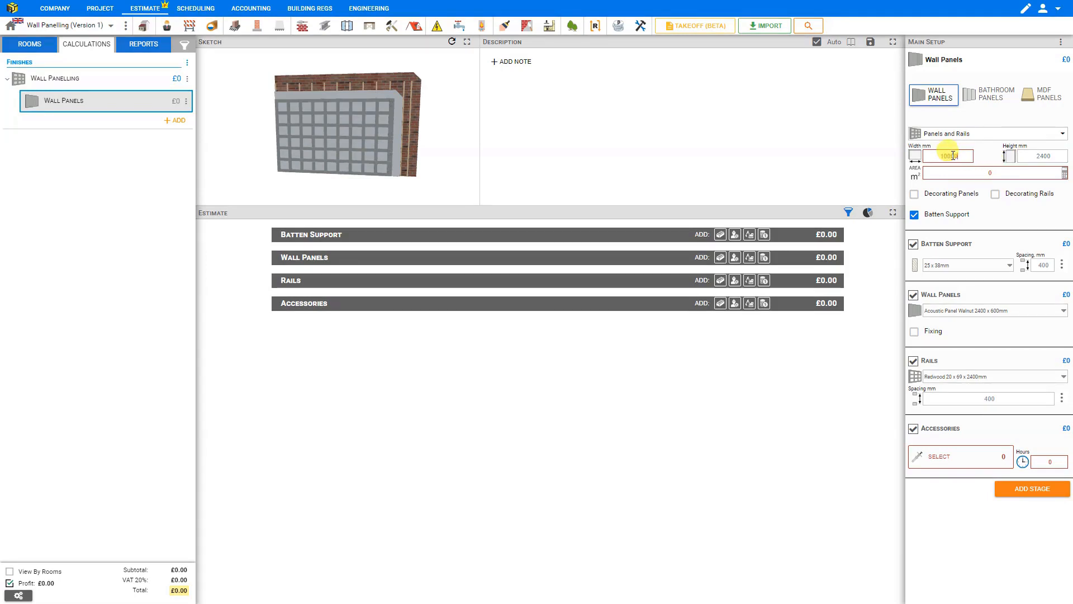
key(Return)
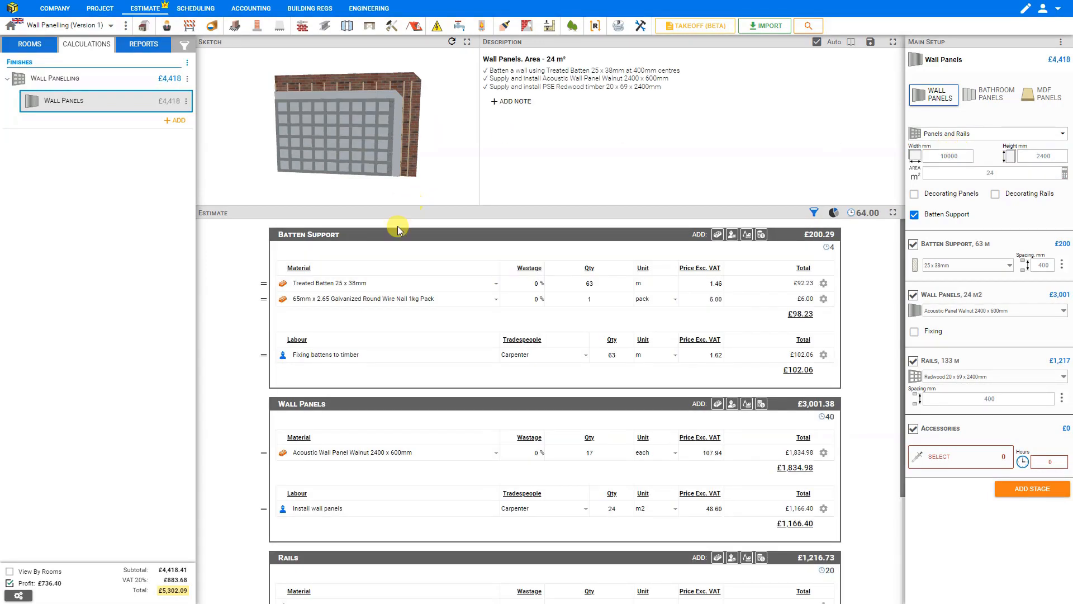
Step: Change the panelling layout to Panels Only and remove the batten support
click(949, 138)
click(951, 179)
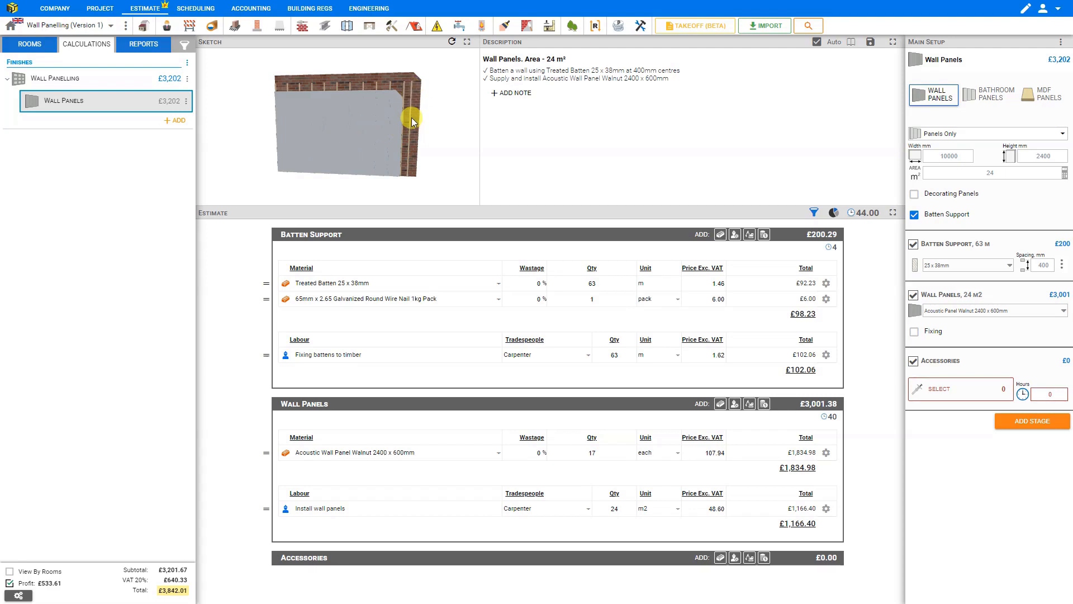
click(915, 217)
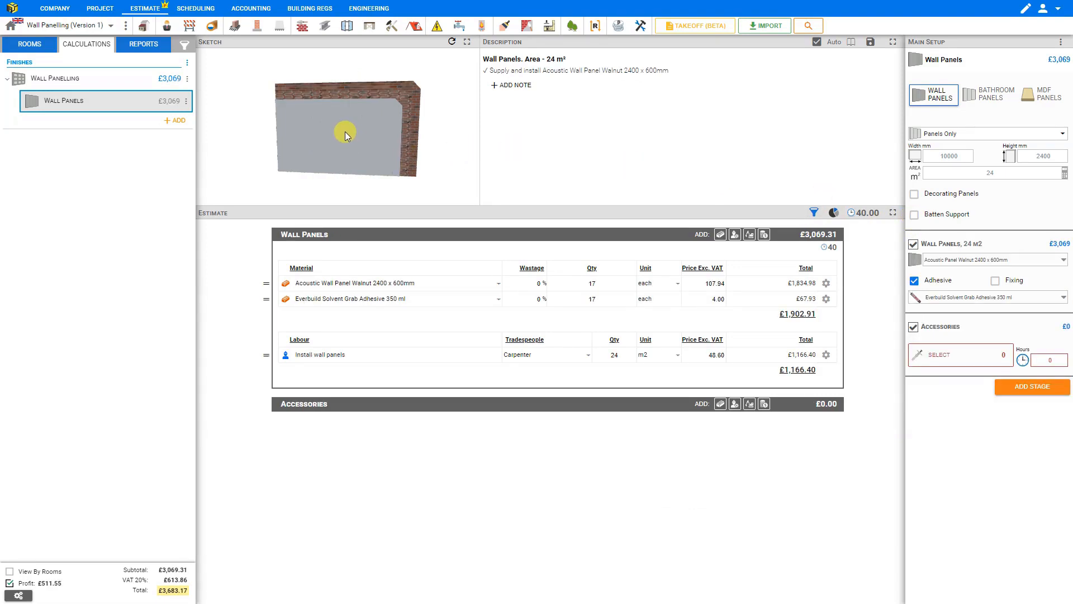
Step: Review the adhesive options and add fixing to the wall panels, keeping the 40mm x 2.36 Galvanized Round Wire Nail 1kg Pack
click(949, 297)
click(939, 283)
click(994, 280)
click(989, 313)
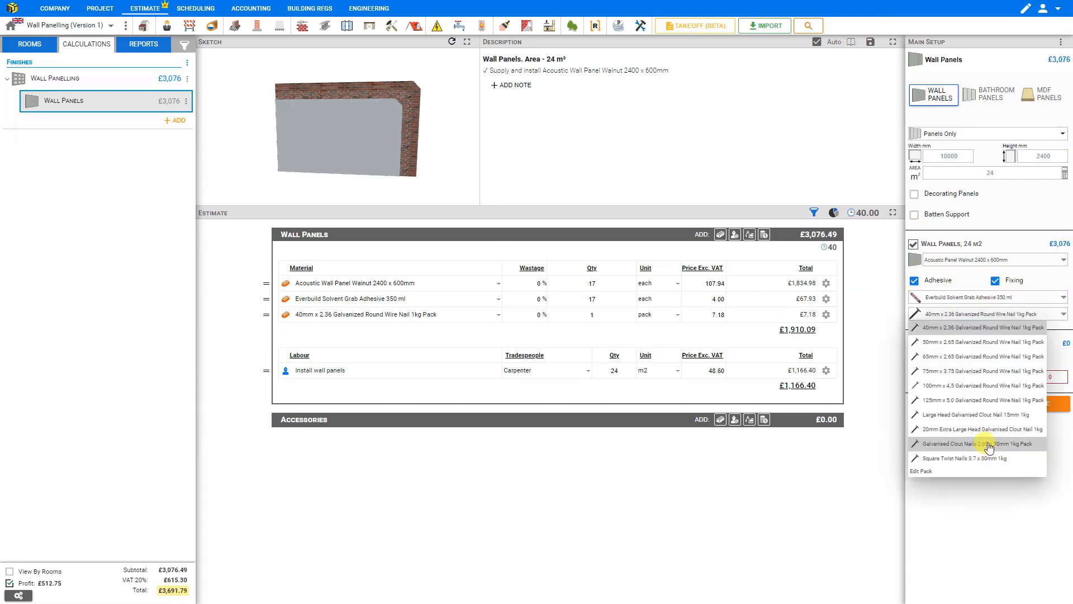
click(970, 277)
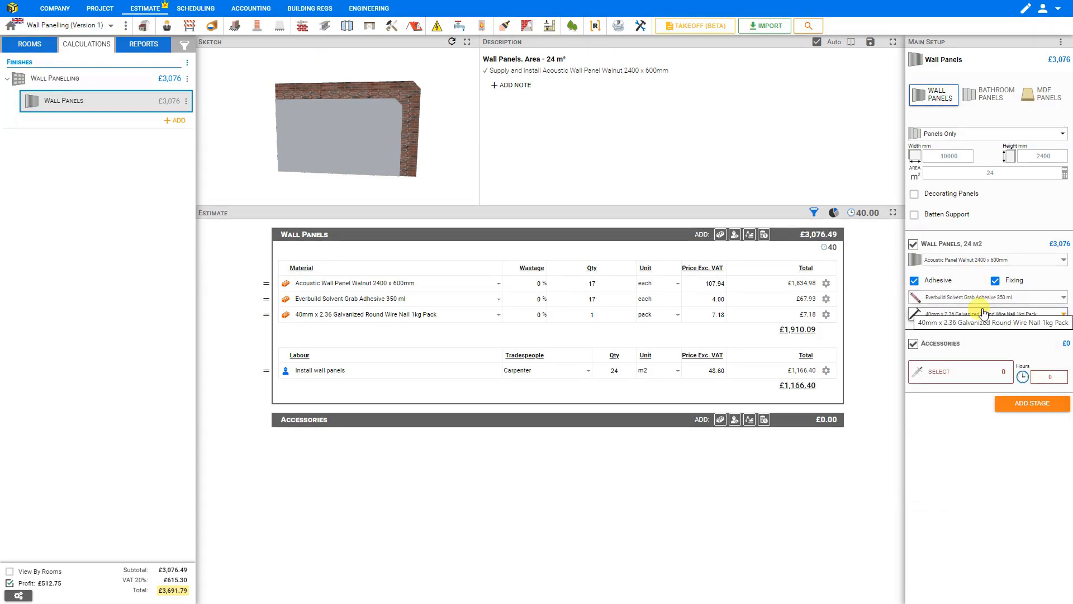
Step: Add the batten support back to the wall panelling and review the available batten sizes, keeping 25 x 38mm
click(914, 217)
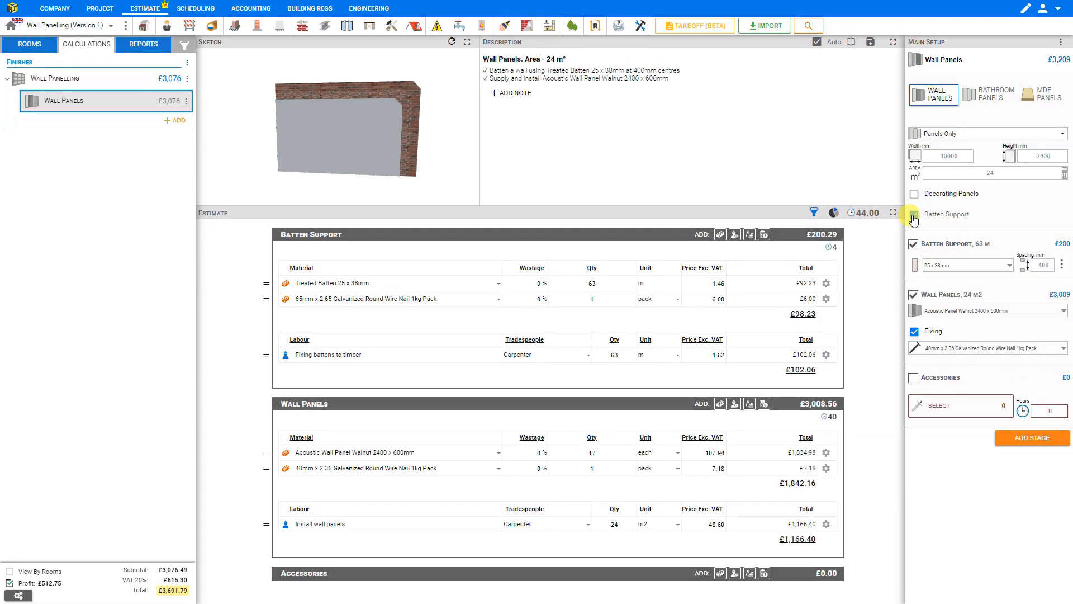
click(914, 334)
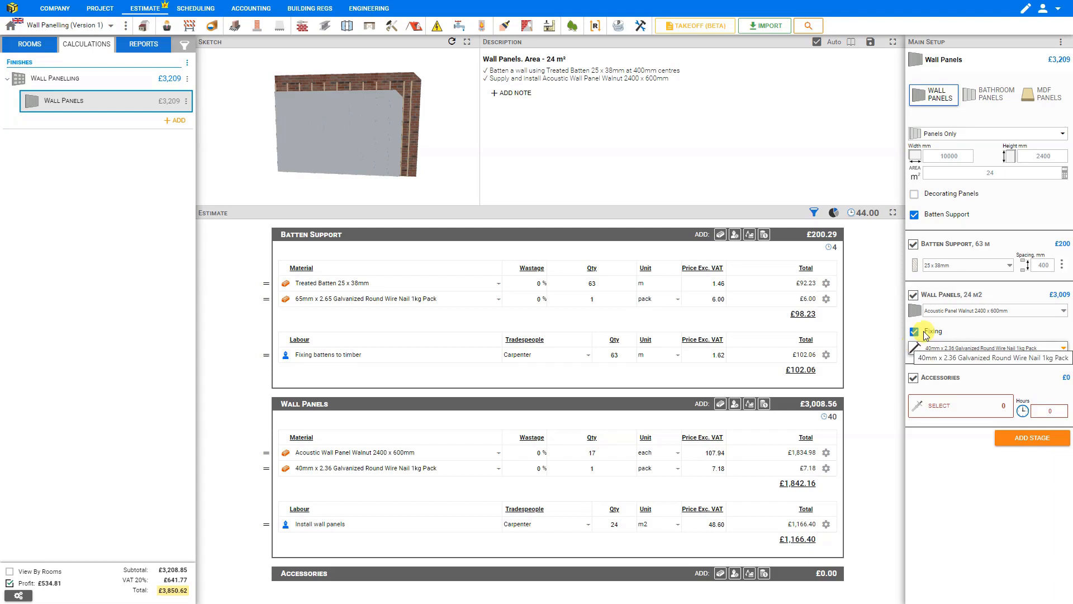
click(1011, 266)
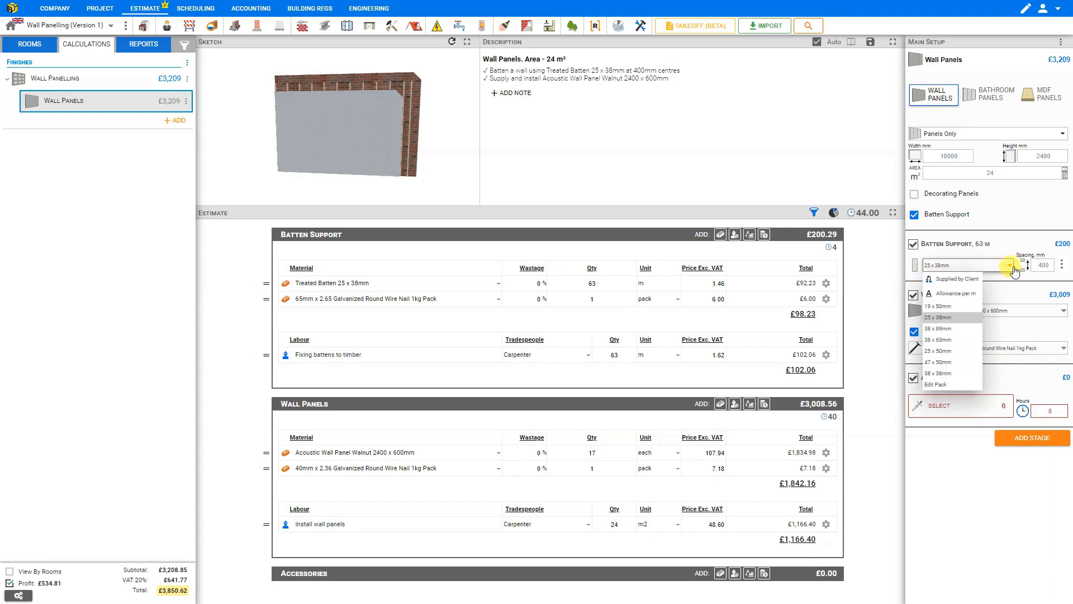
click(1049, 263)
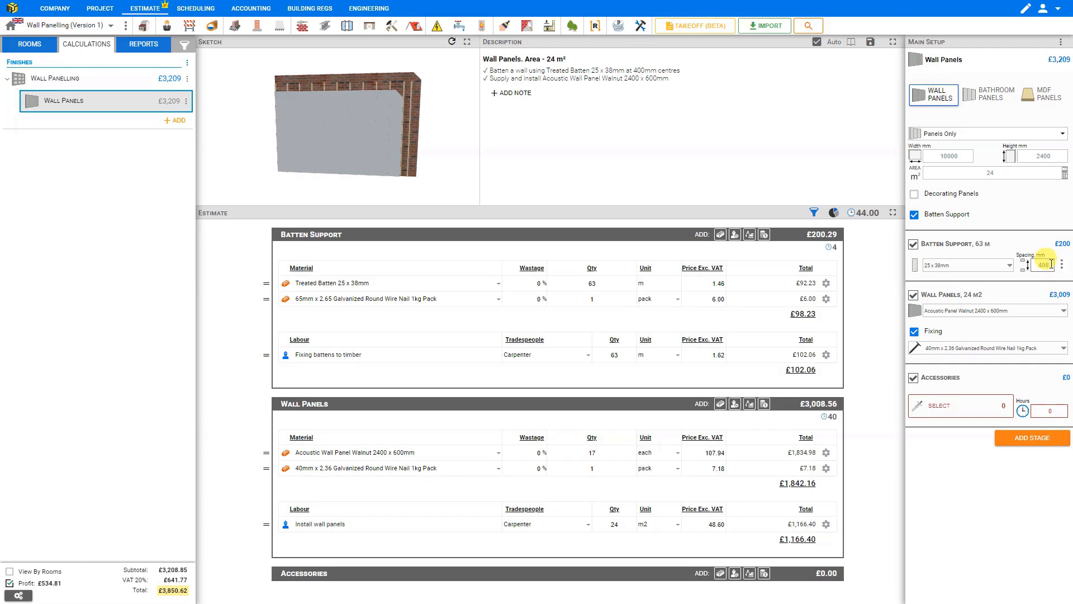
Step: In the batten support's additional settings, set the batten direction to Horizontal and add cross battens
click(1062, 266)
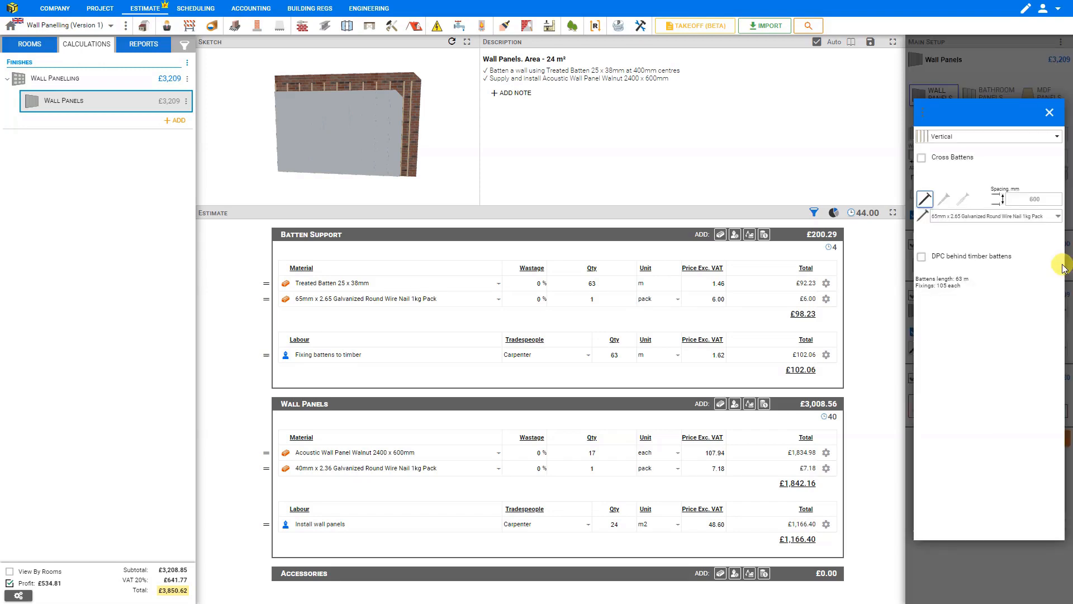
click(994, 142)
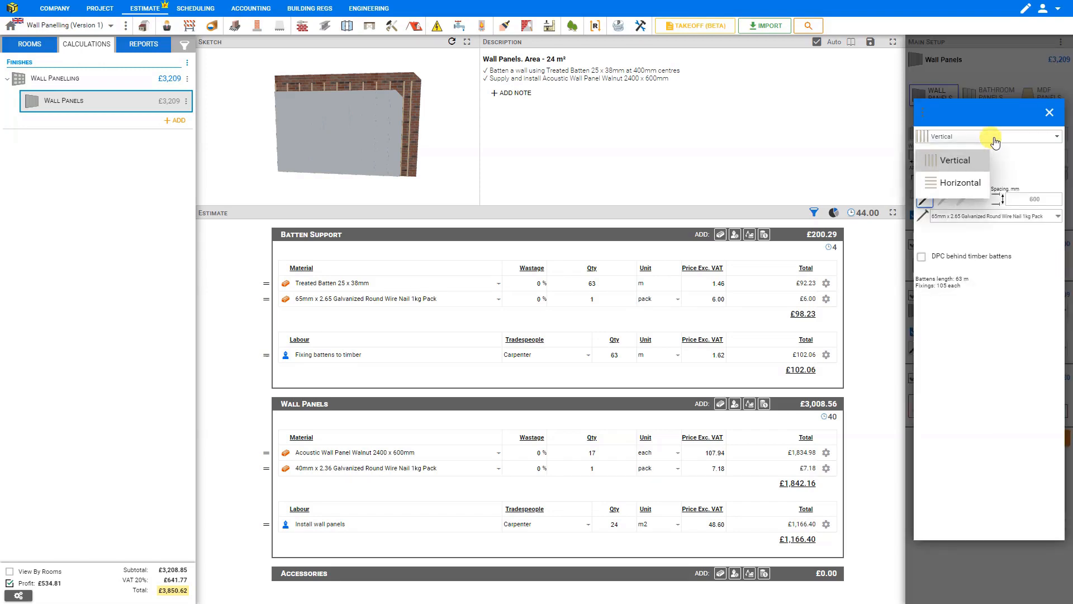
click(959, 179)
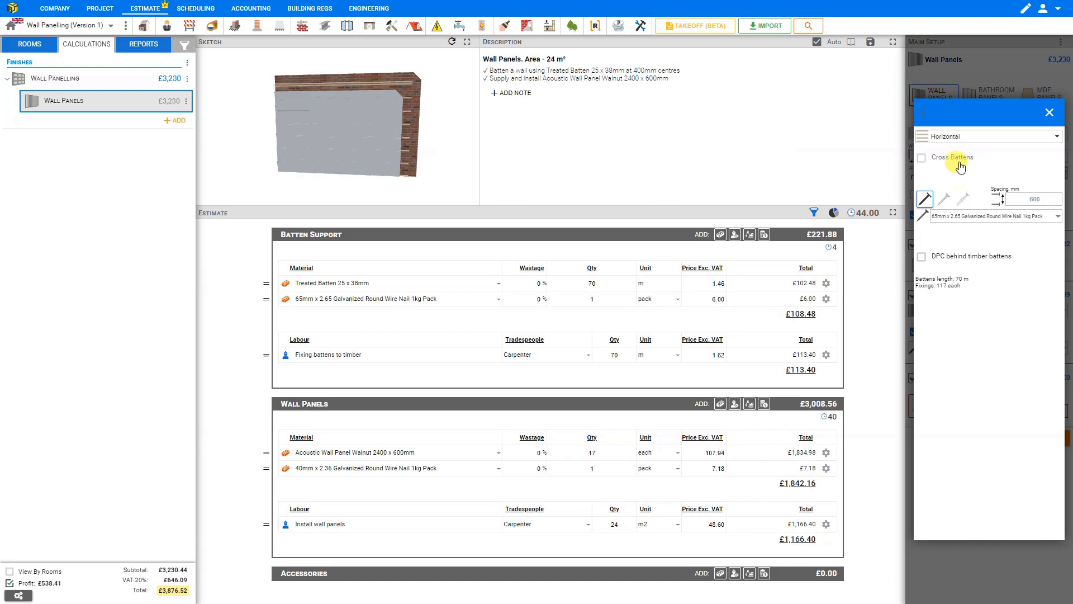
click(922, 157)
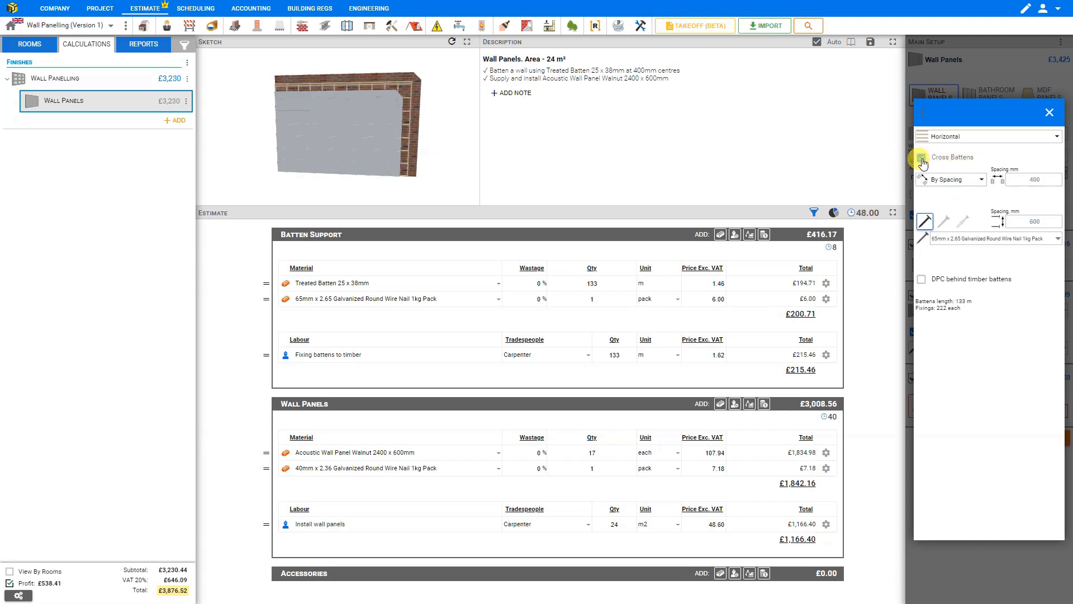
Step: Try a 5 Rows layout for the cross battens and return them to By Spacing
click(980, 181)
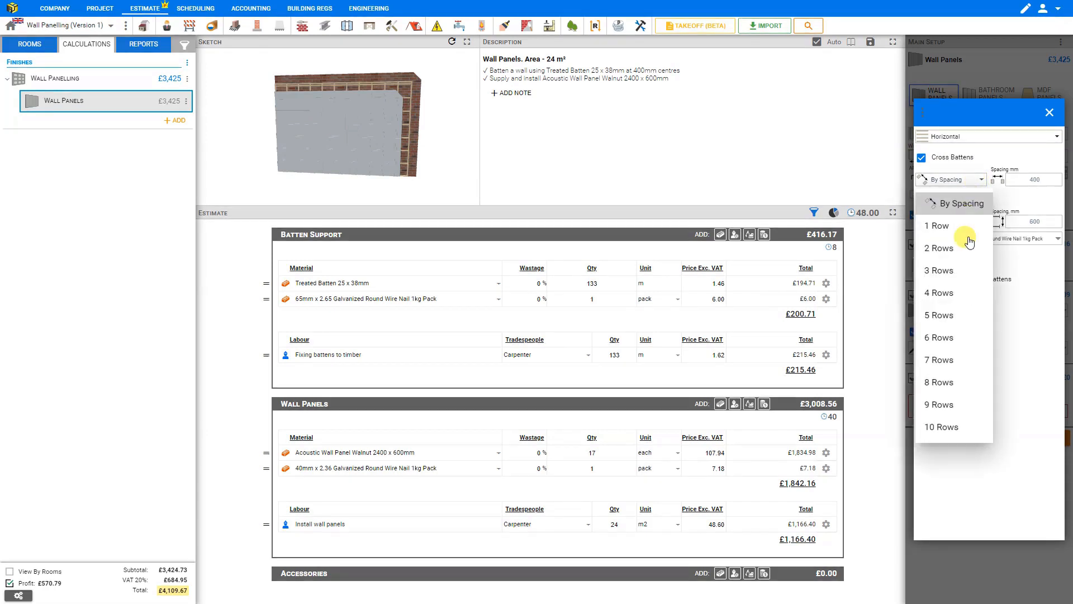
click(951, 322)
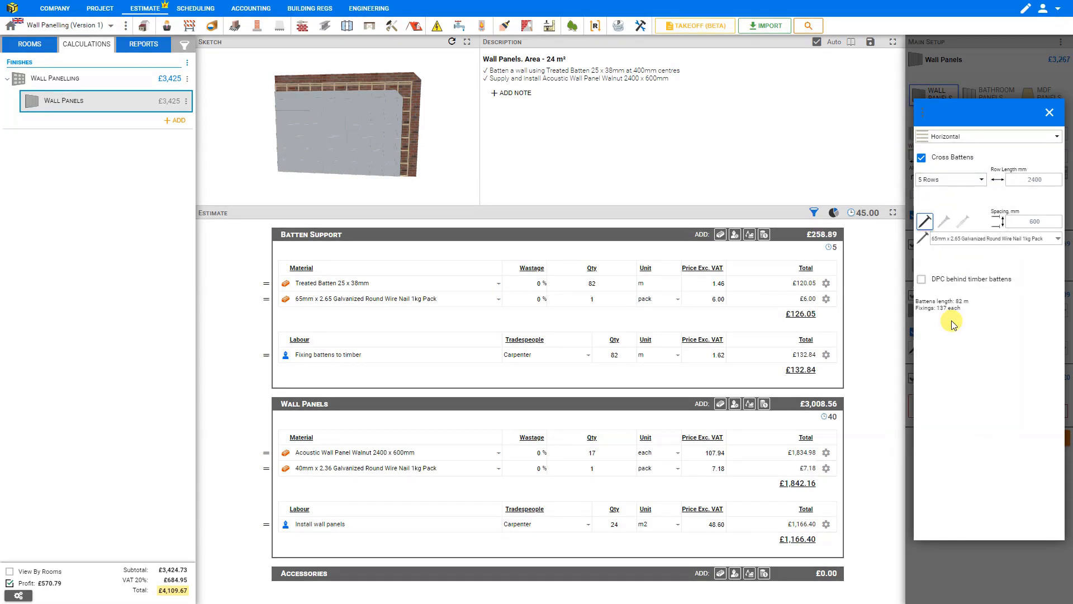
click(982, 181)
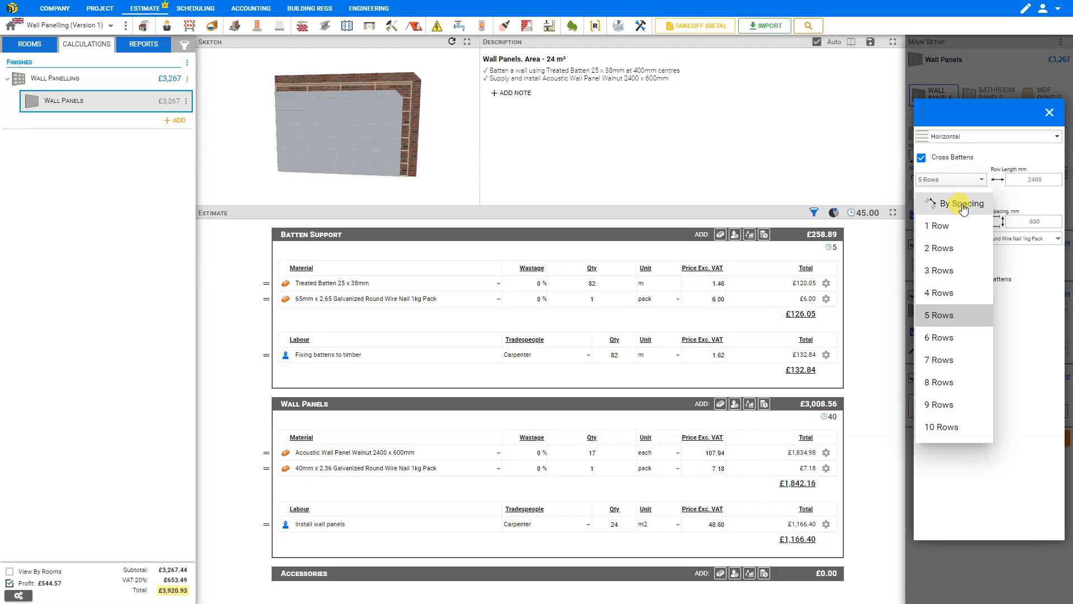
click(961, 204)
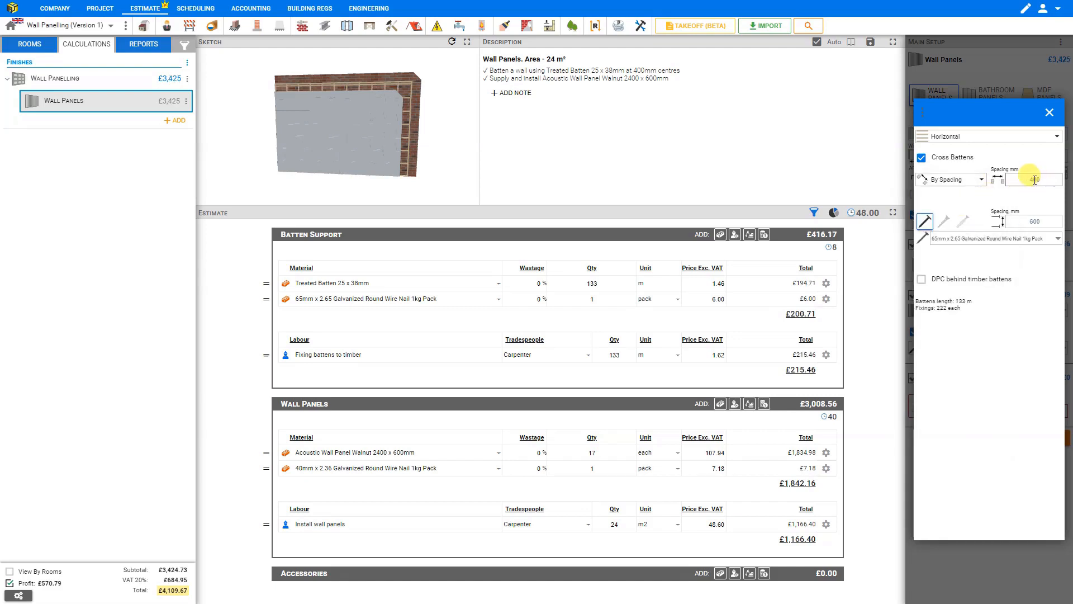
Step: Try a cross batten spacing of 800 mm and remove the cross battens from the batten support
click(1023, 179)
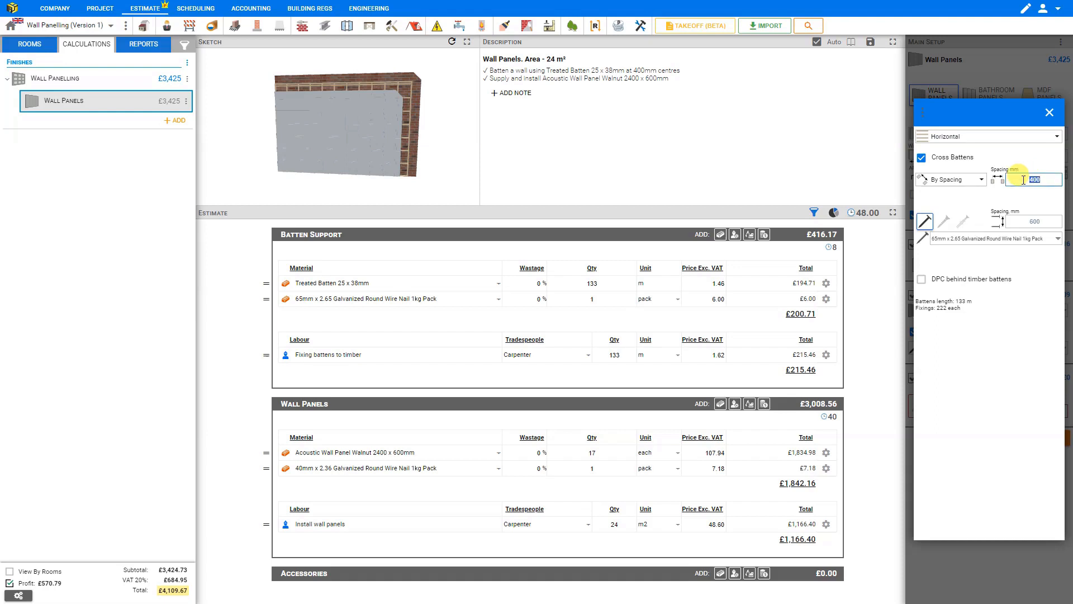
text(800)
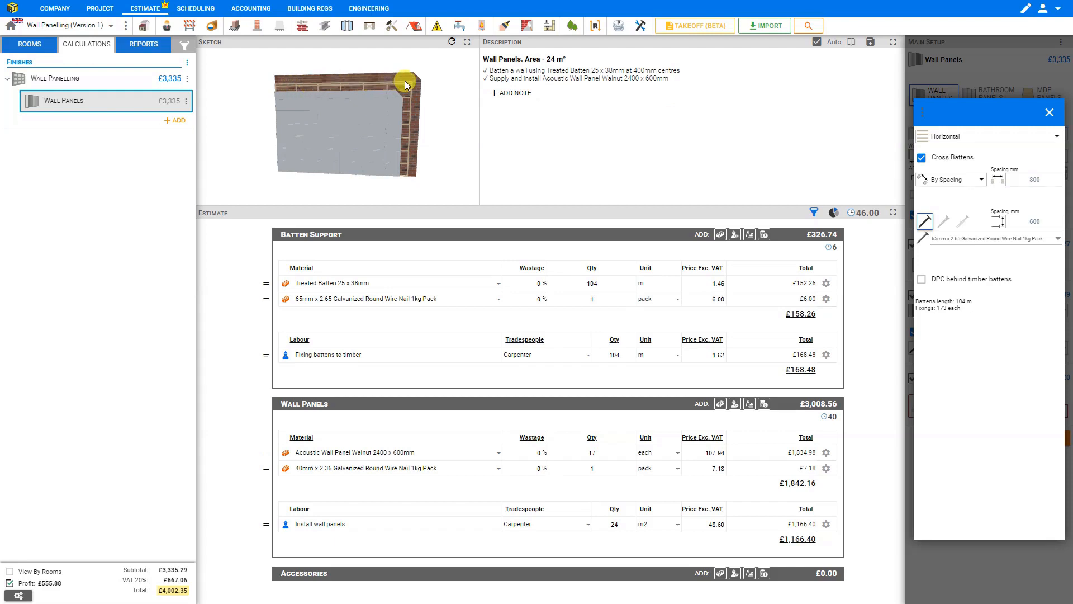
click(1031, 179)
click(922, 159)
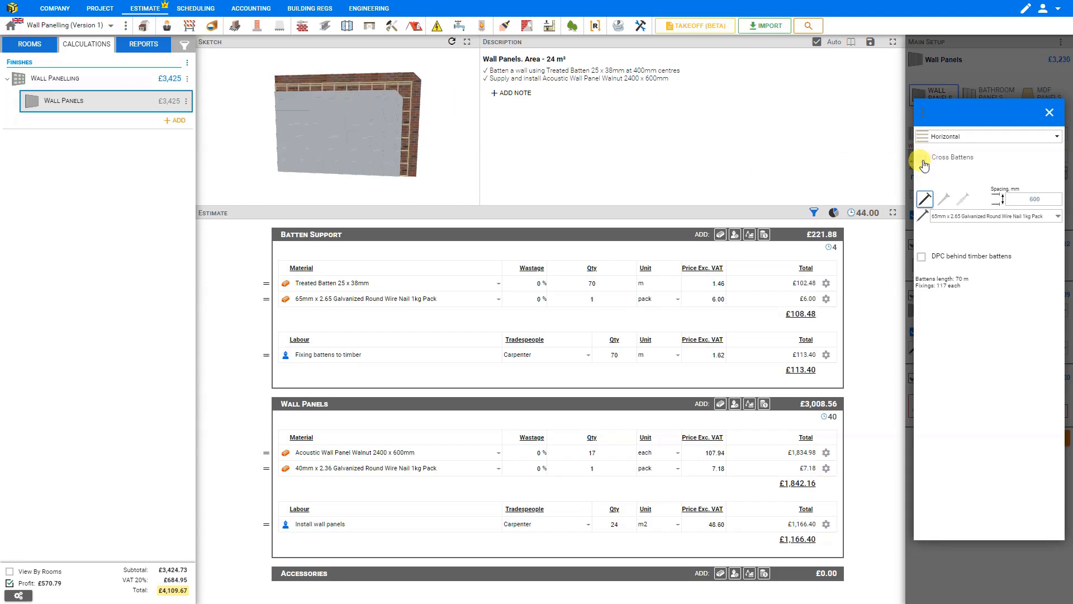
Step: Review the screw and hammer fixing options for the battens and choose the 75mm x 3.75 Galvanized Round Wire Nail 1kg Pack
click(944, 199)
click(965, 198)
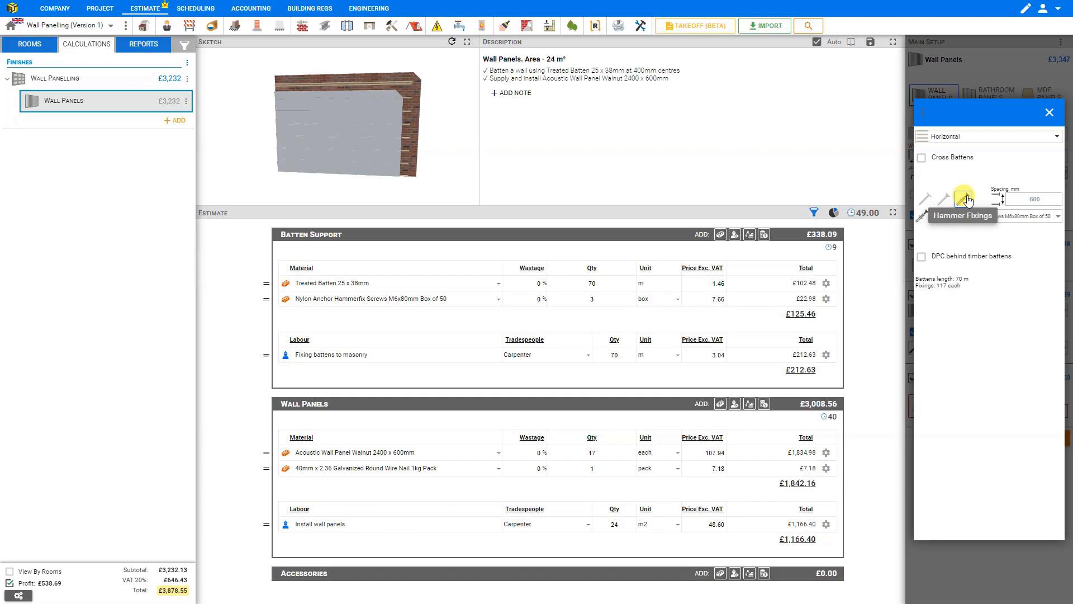
click(1000, 218)
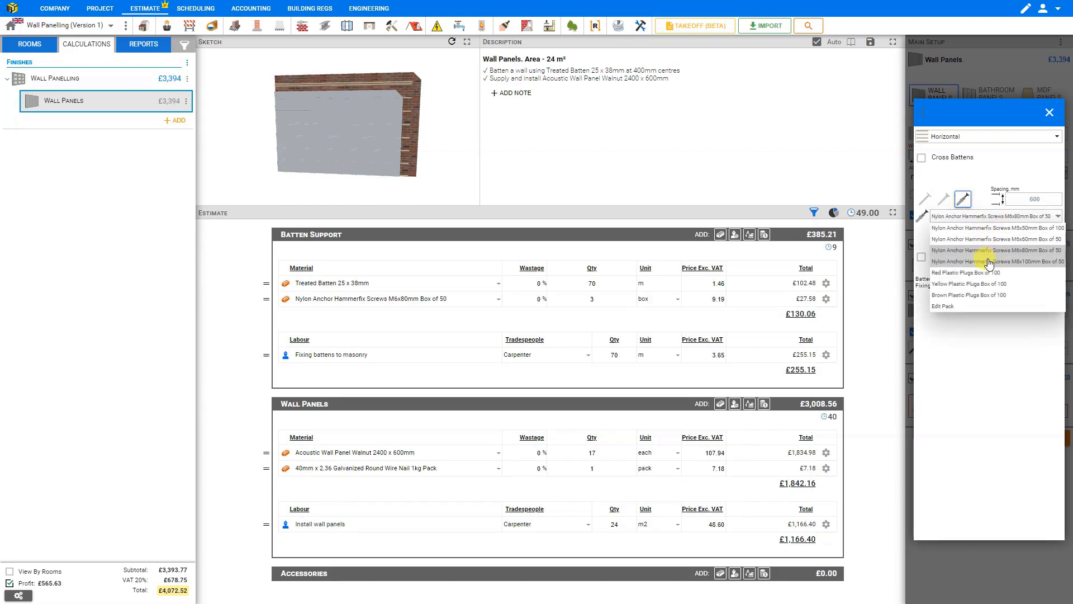
click(924, 200)
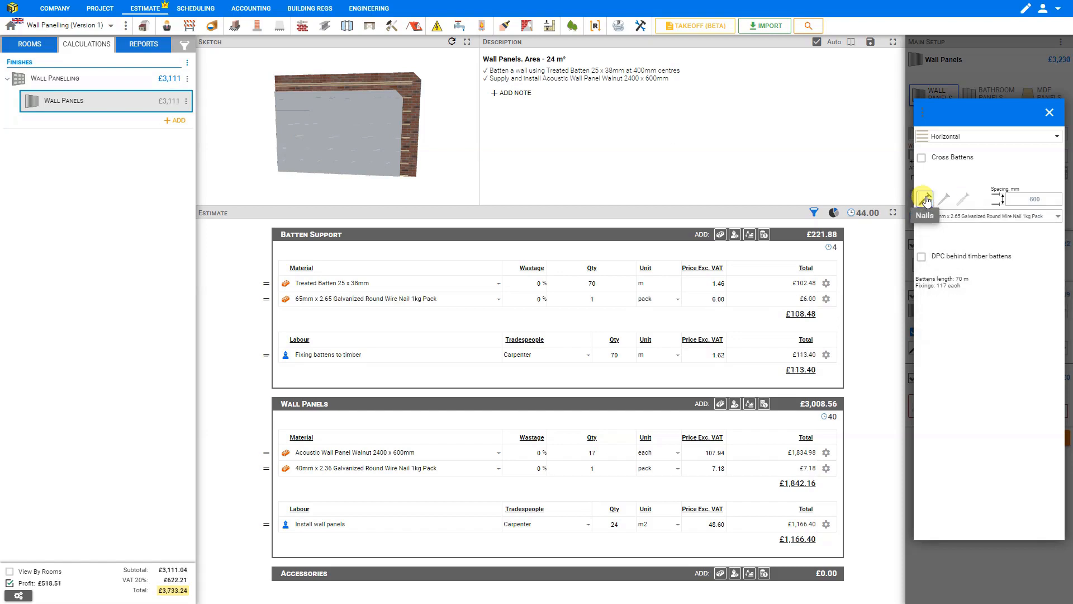
click(967, 216)
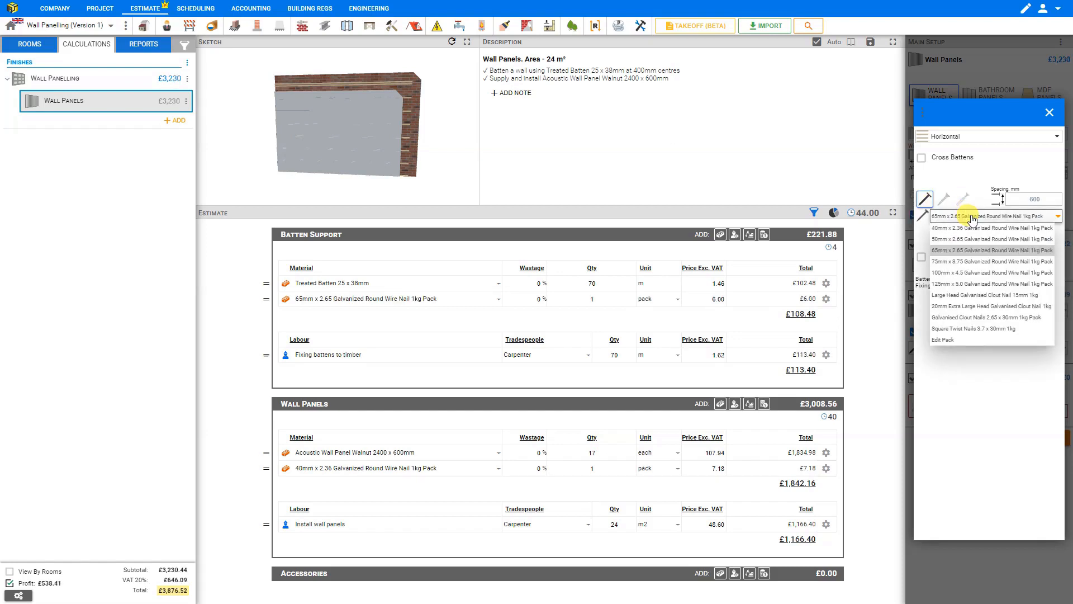
click(959, 262)
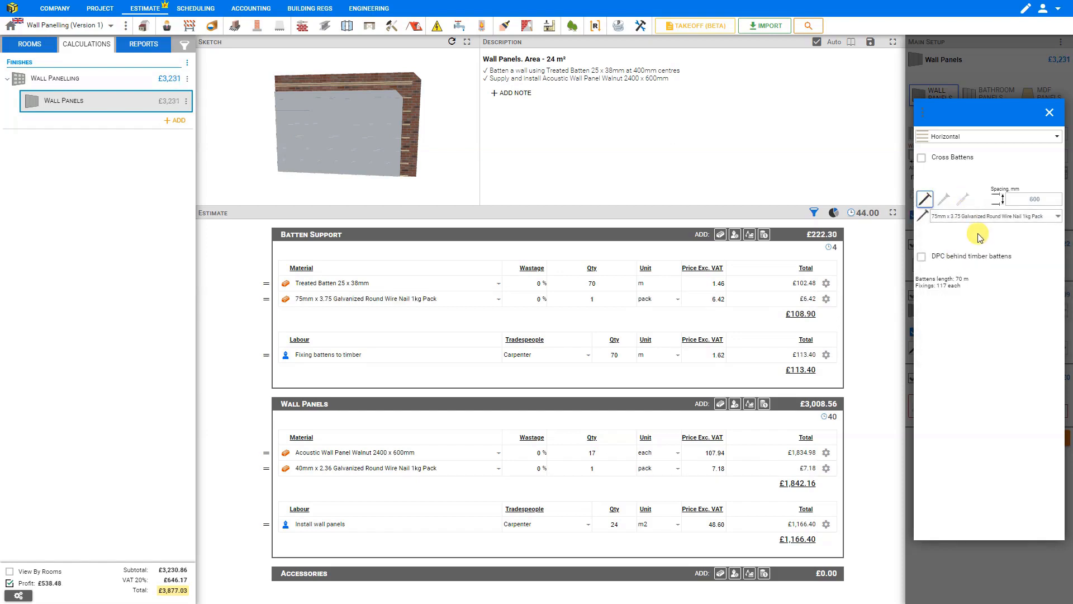
Step: Add DPC behind the timber battens using DPC 150mm x 30m and close the additional batten settings
click(922, 258)
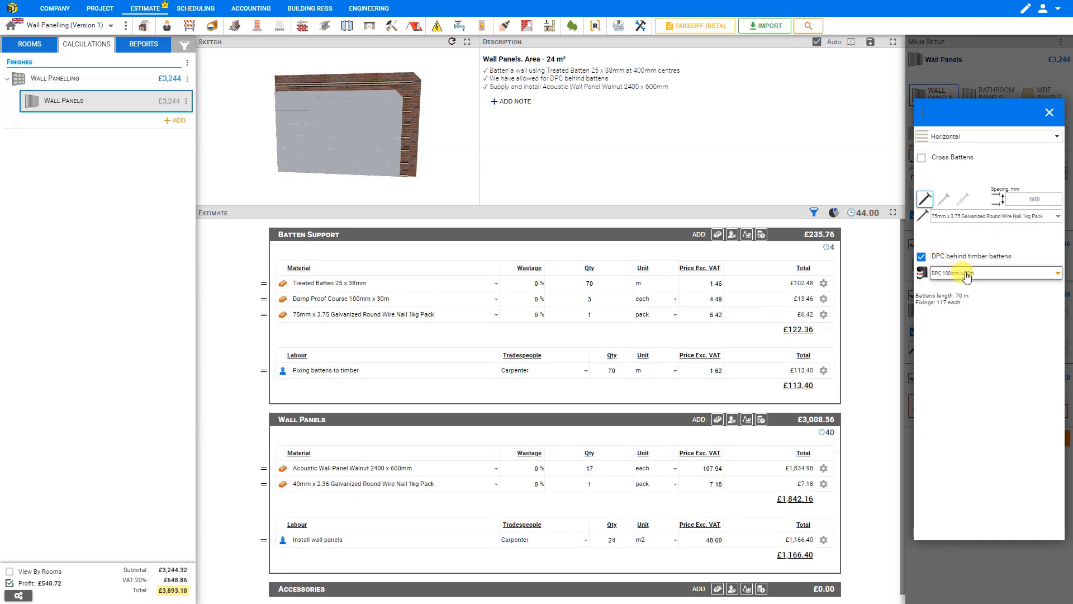
click(967, 273)
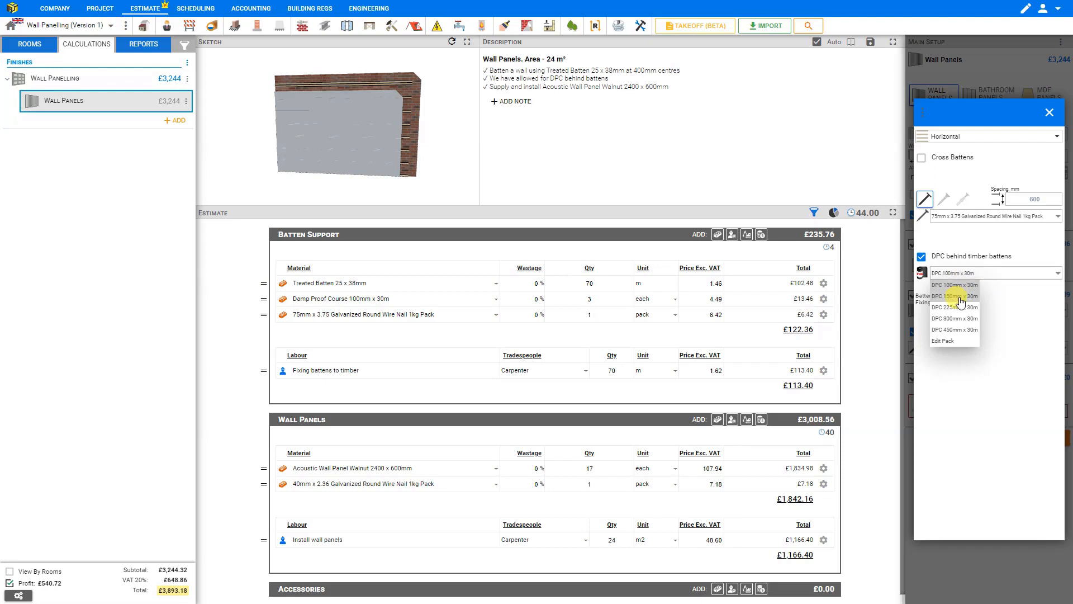
click(959, 297)
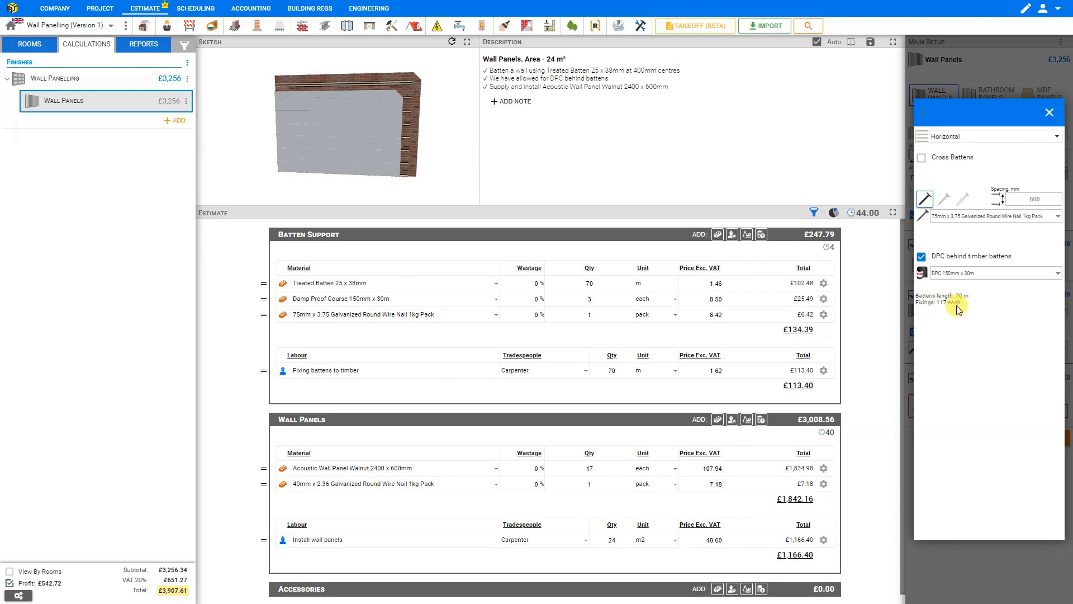
click(1048, 114)
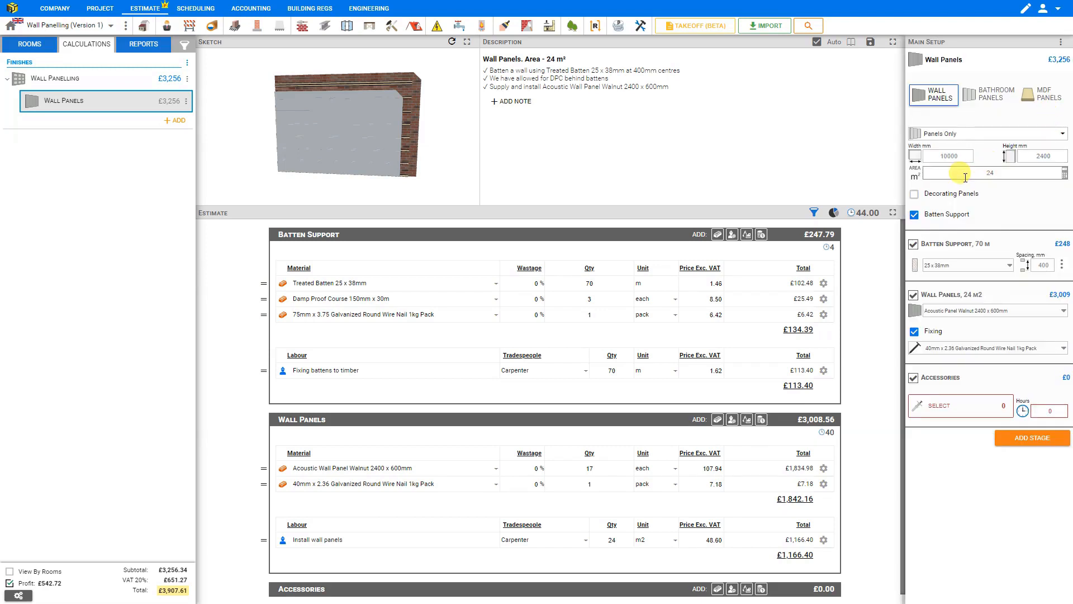
Step: Add decorating to the wall panels and try the Gloss, Oil, Wood stain, Varnish and None finishes
click(915, 194)
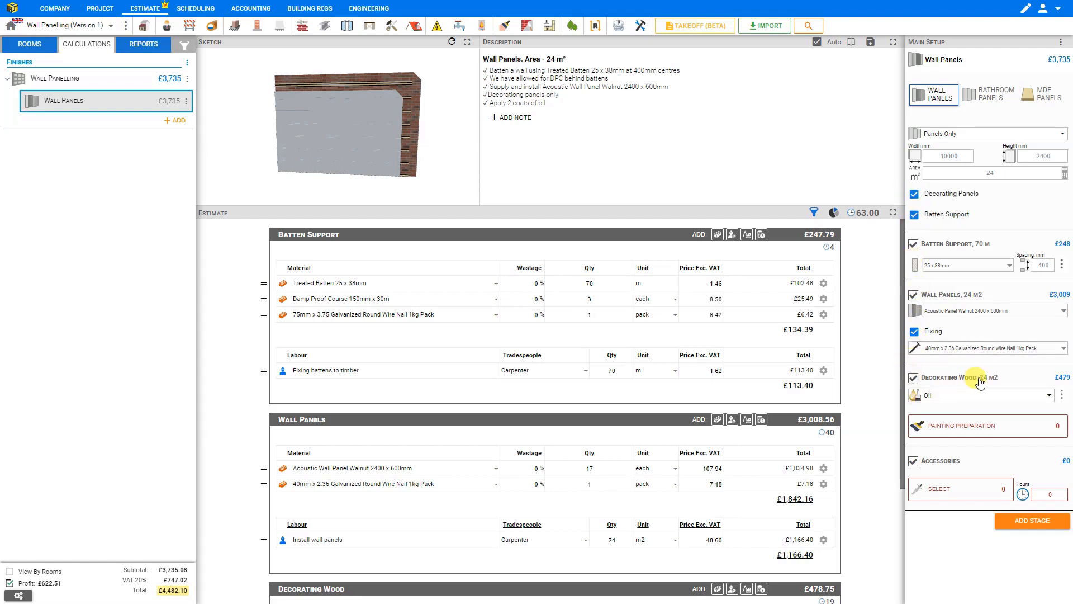
click(988, 400)
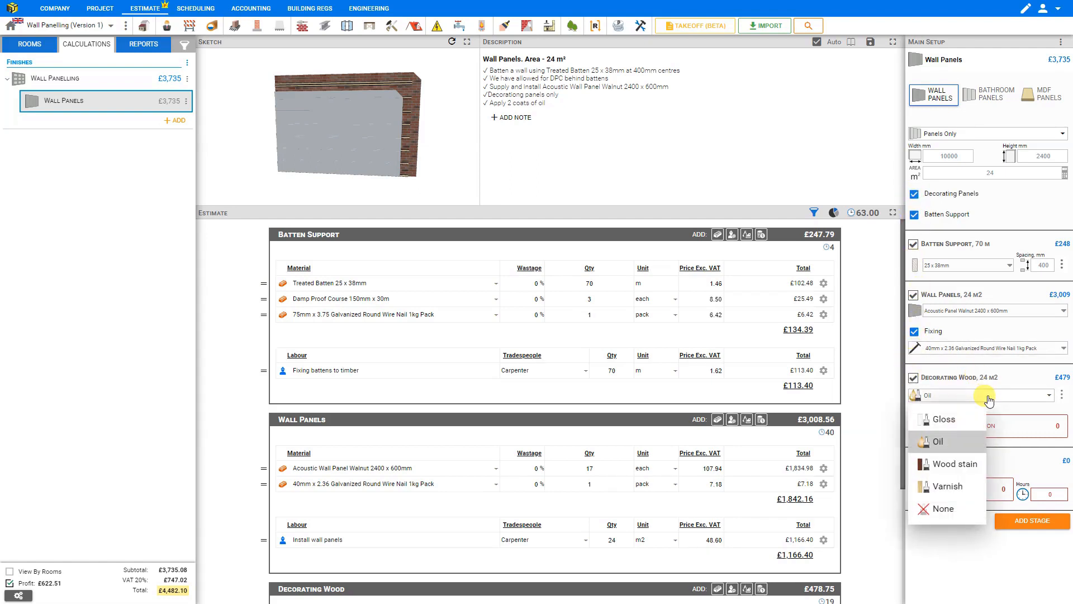
click(947, 413)
click(950, 398)
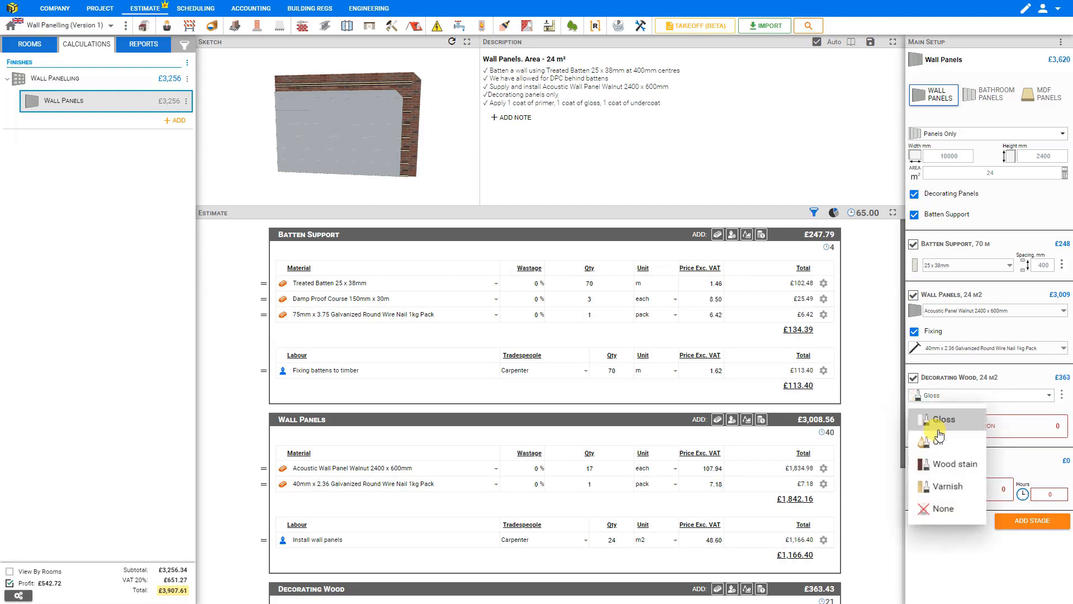
click(938, 441)
click(944, 395)
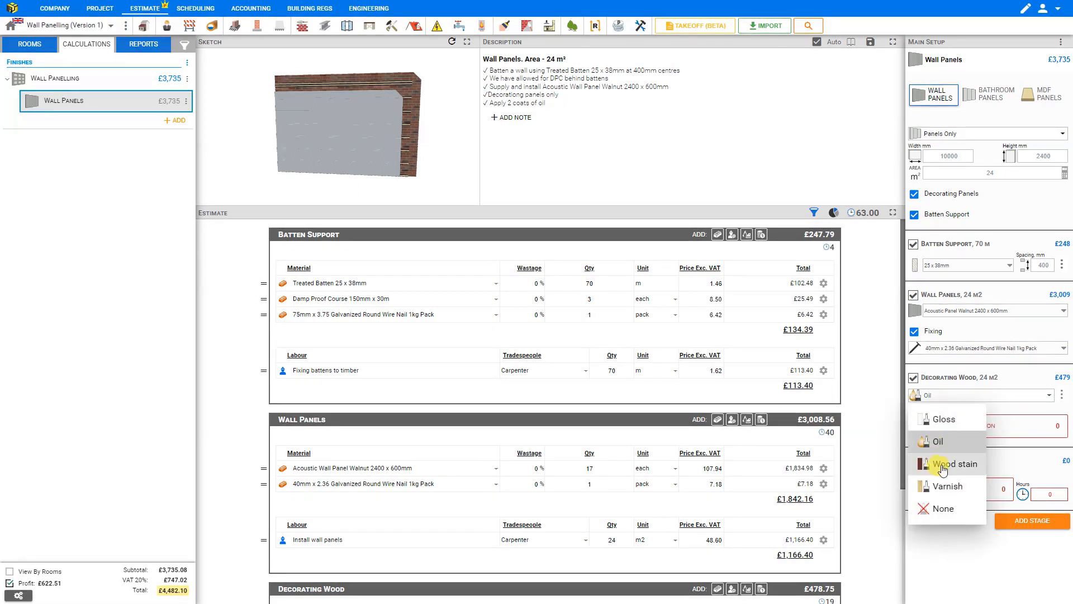
click(944, 464)
click(948, 397)
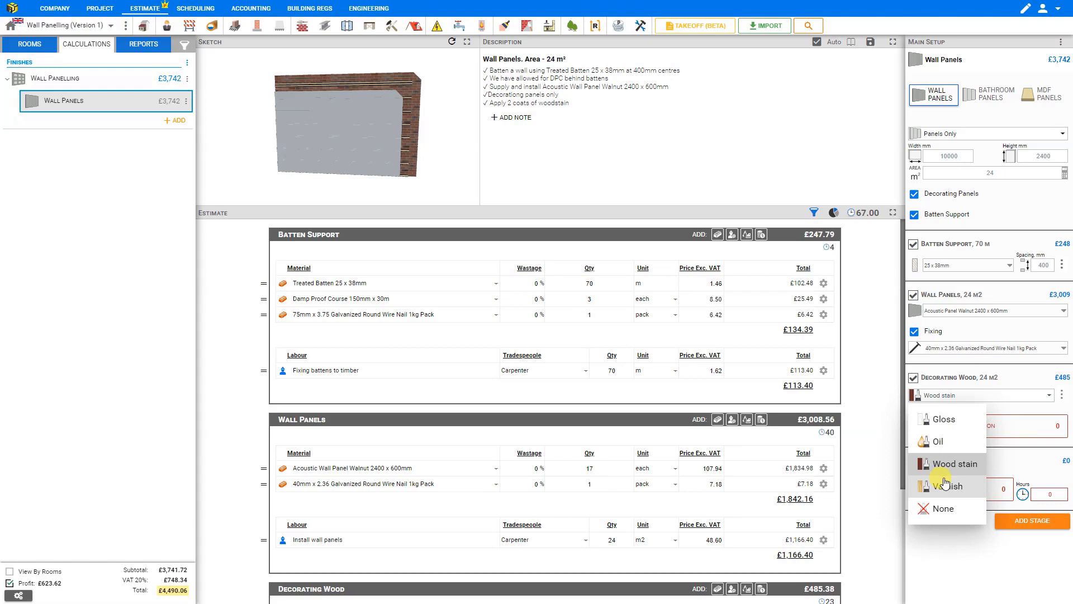
click(947, 487)
click(951, 395)
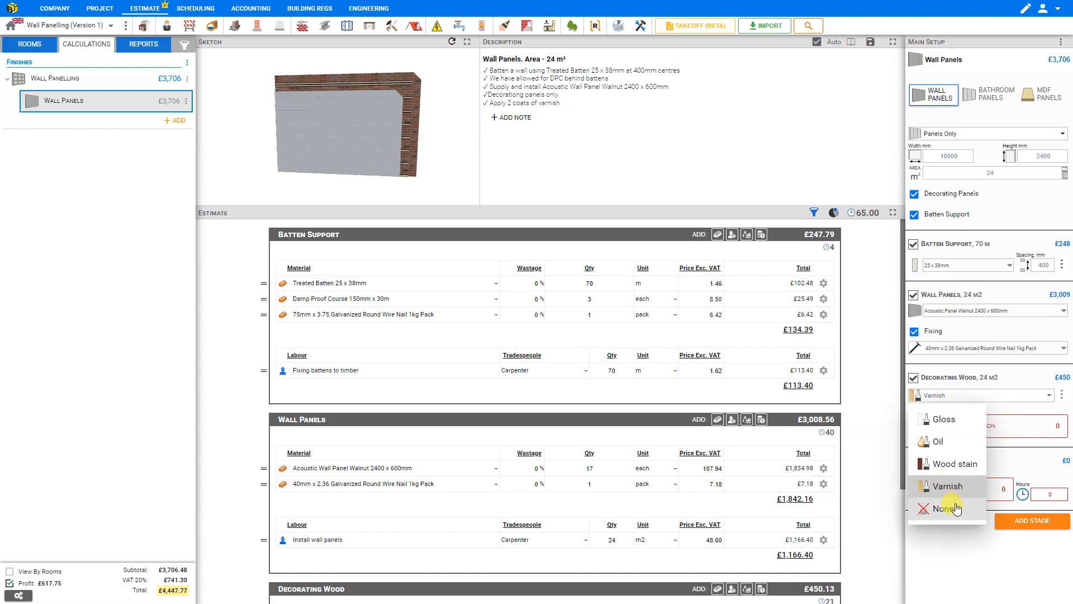
click(950, 509)
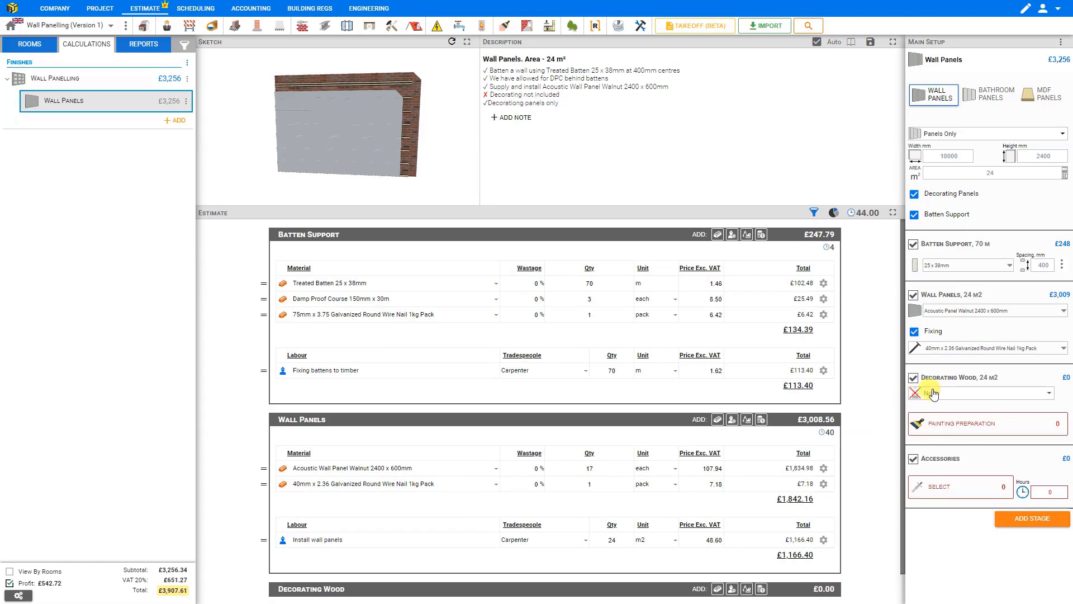
Step: Turn the Decorating Wood stage and the Decorating Panels option off and back on
click(913, 378)
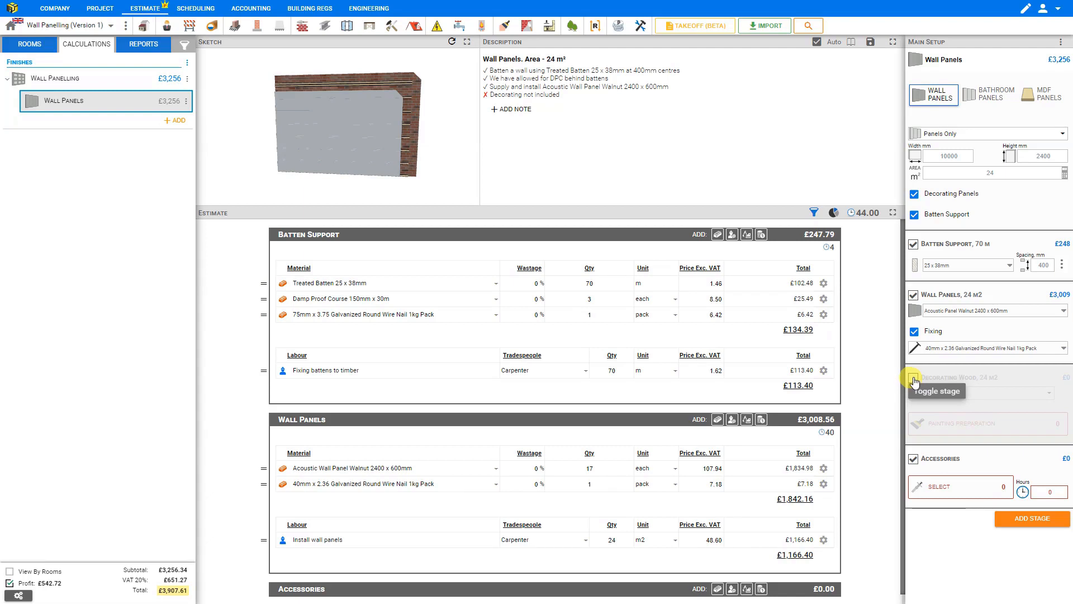
click(914, 194)
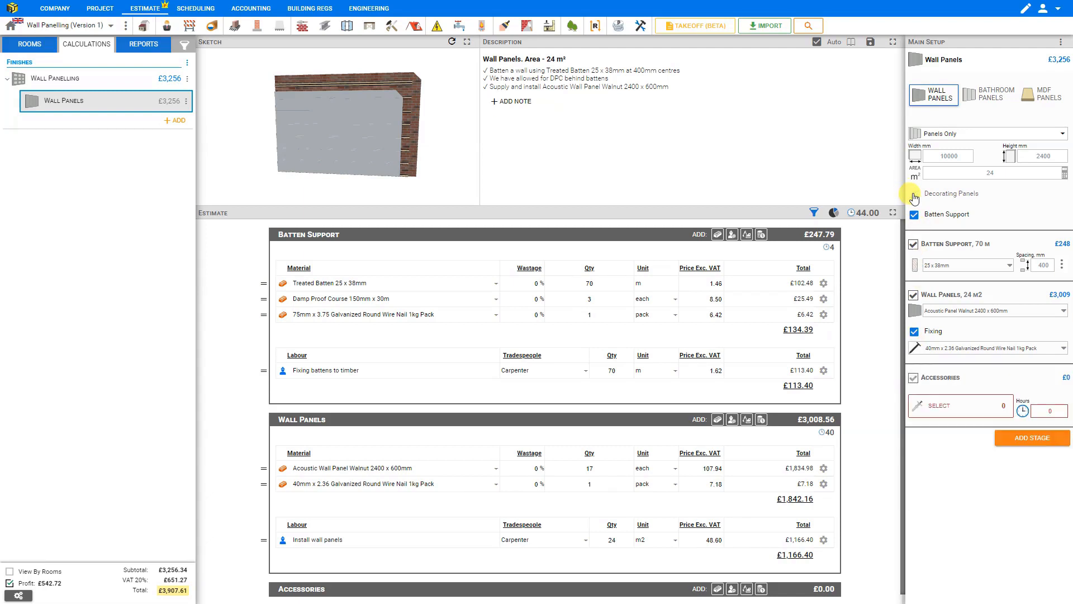
click(914, 195)
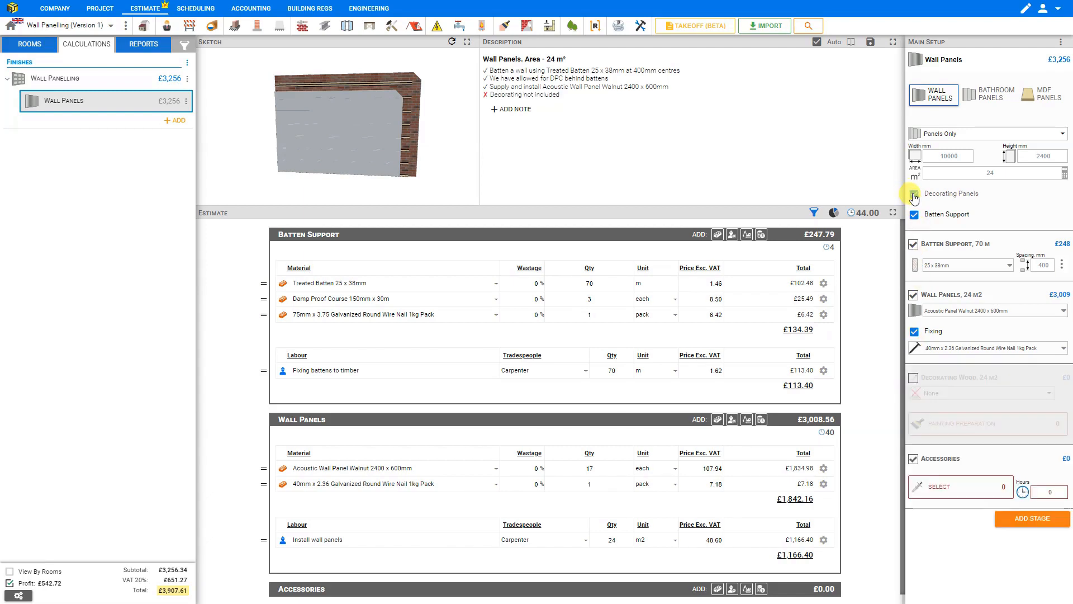
click(914, 381)
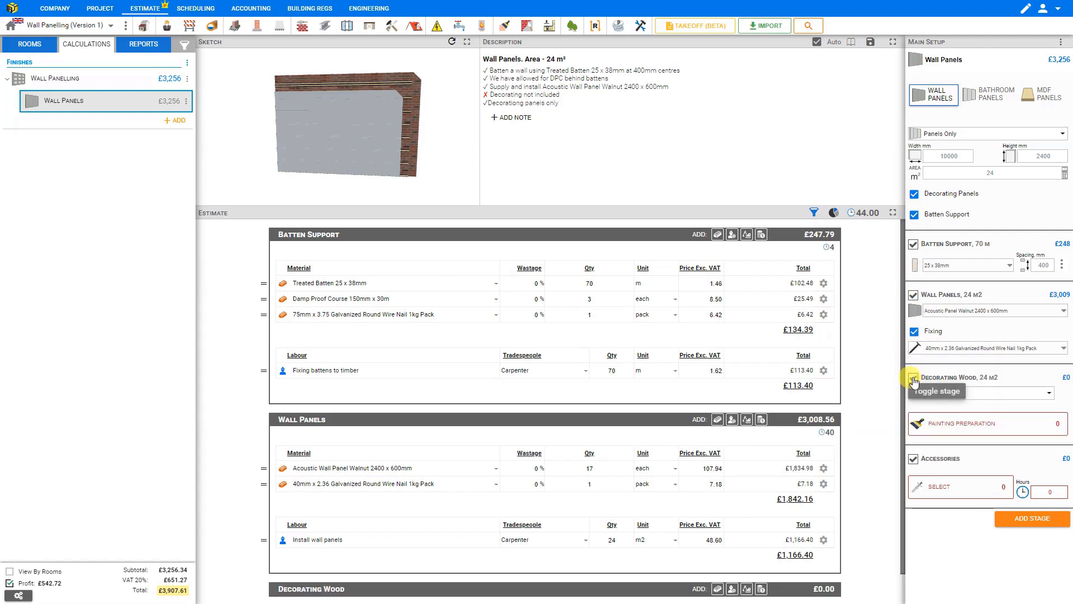
Step: Set the wood decorating finish to Gloss and review its additional settings for area, coats and coverage
click(928, 394)
click(955, 418)
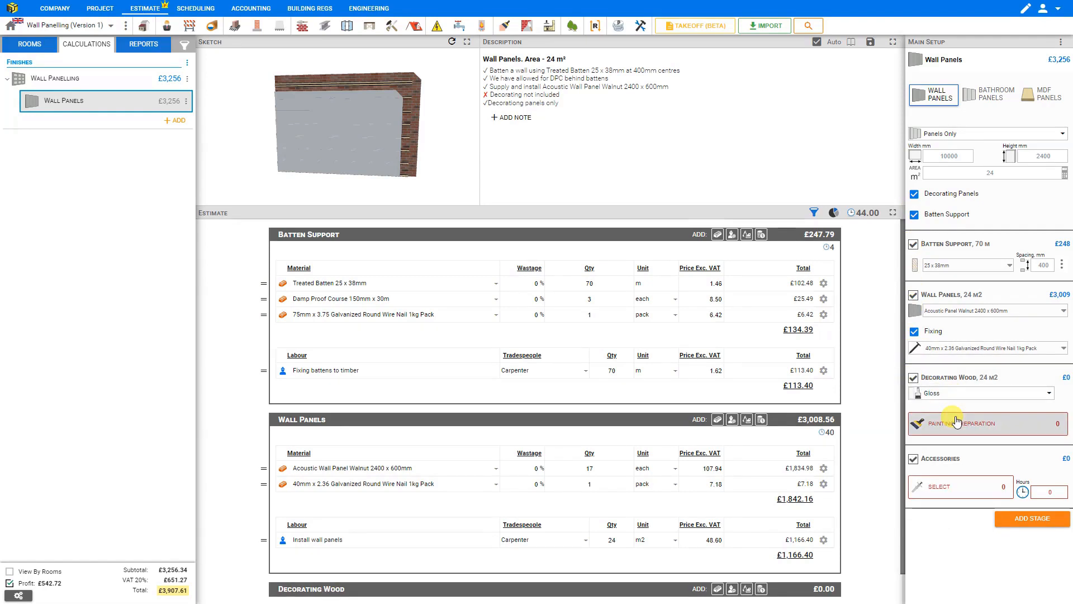
click(1062, 397)
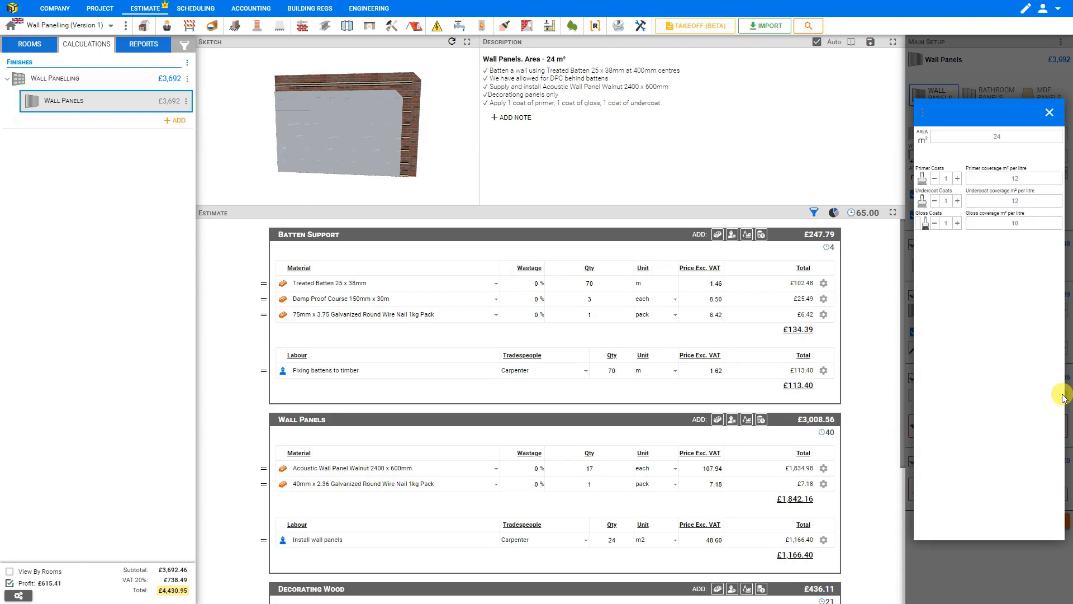
click(1000, 136)
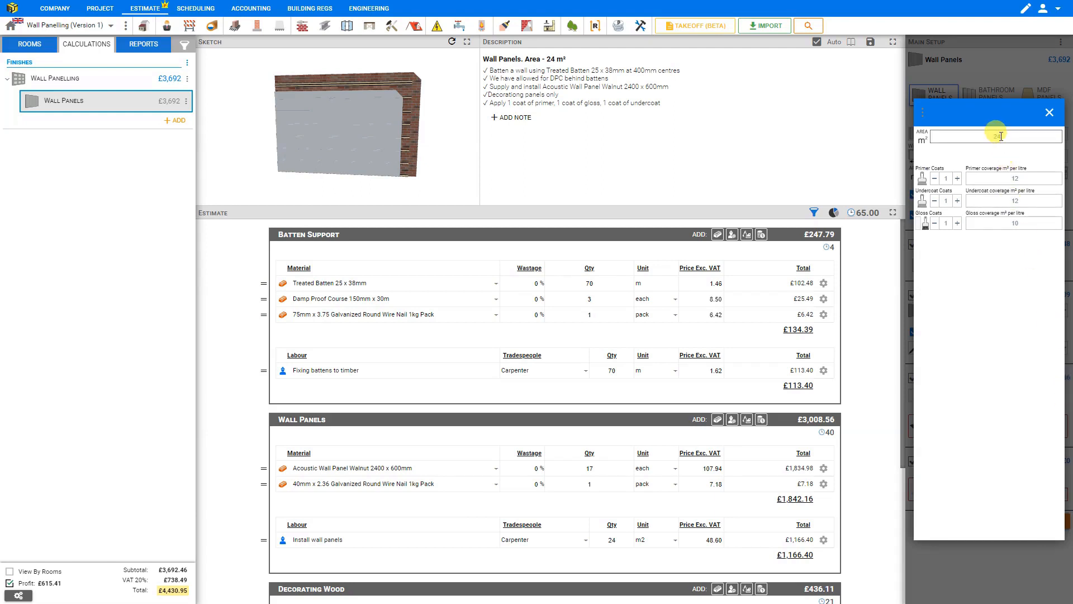
click(953, 178)
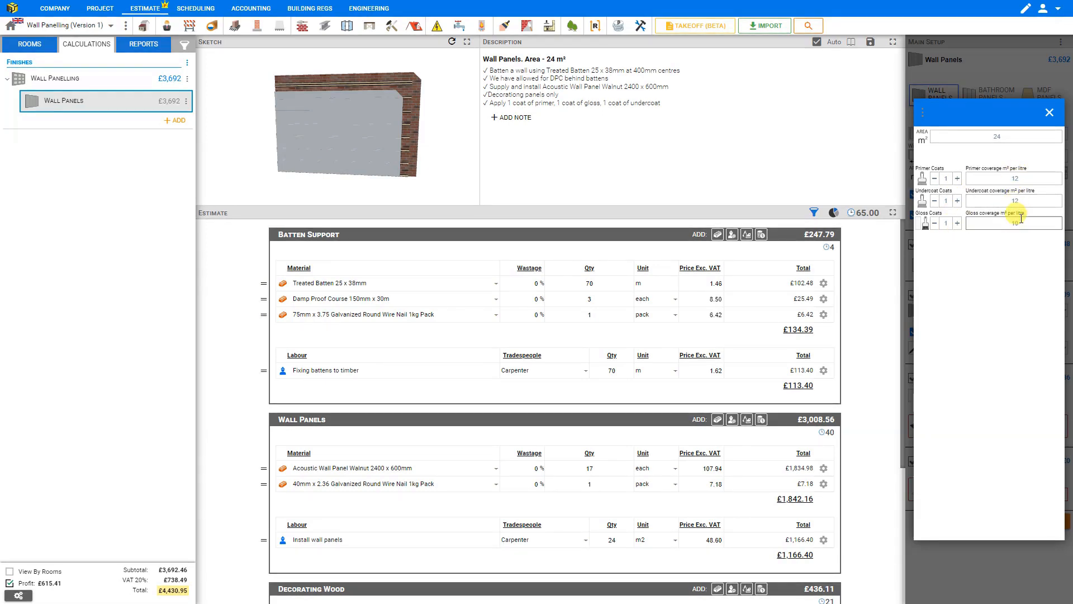
click(1049, 112)
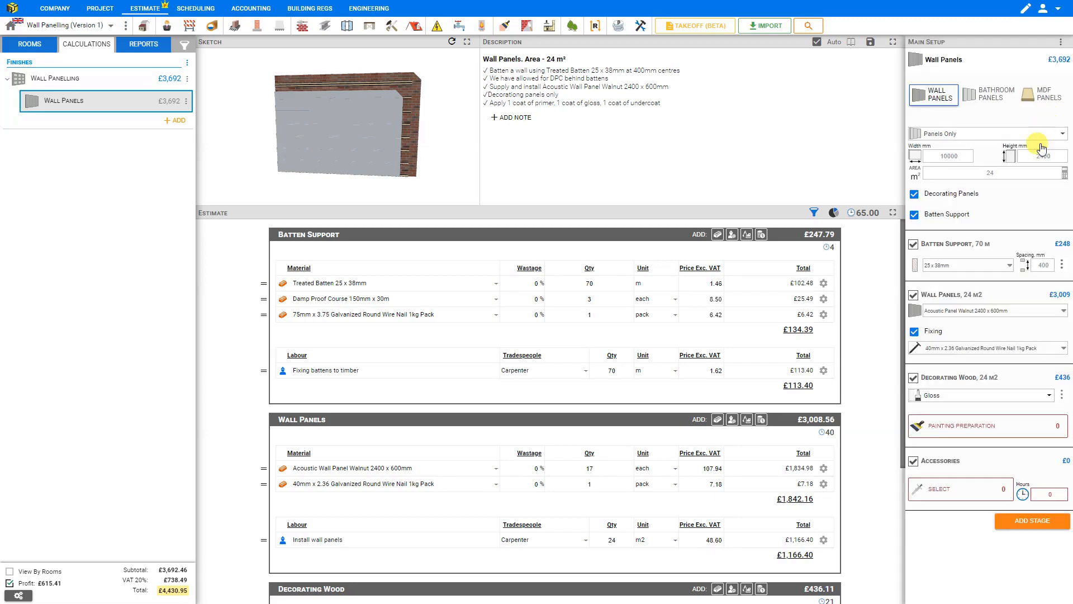
Step: Add "Fill holes and cracks, scrape any flakes" to the painting preparation of the wood decorating stage
click(989, 430)
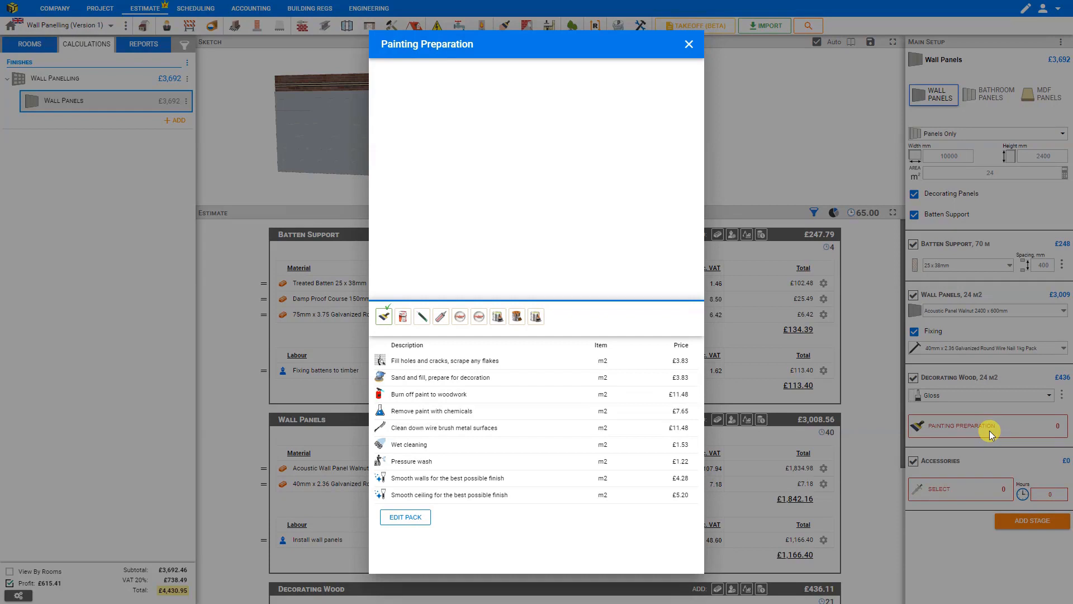
click(407, 364)
Step: Look through the other painting preparation categories, including fillers, adhesives, sealants, primers and undercoats, oils and varnish
click(401, 316)
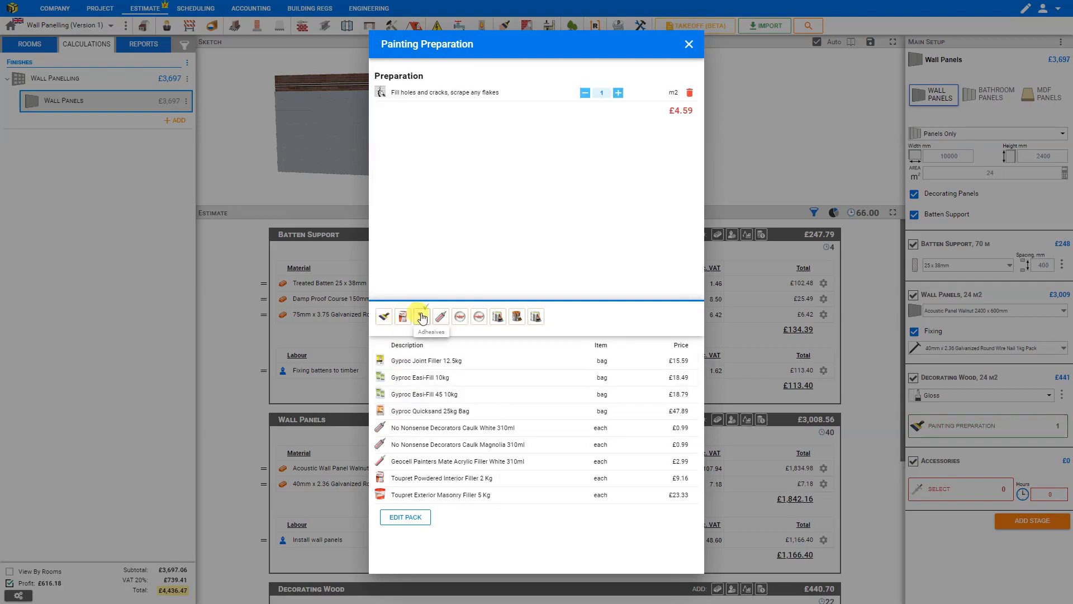
click(422, 317)
click(441, 317)
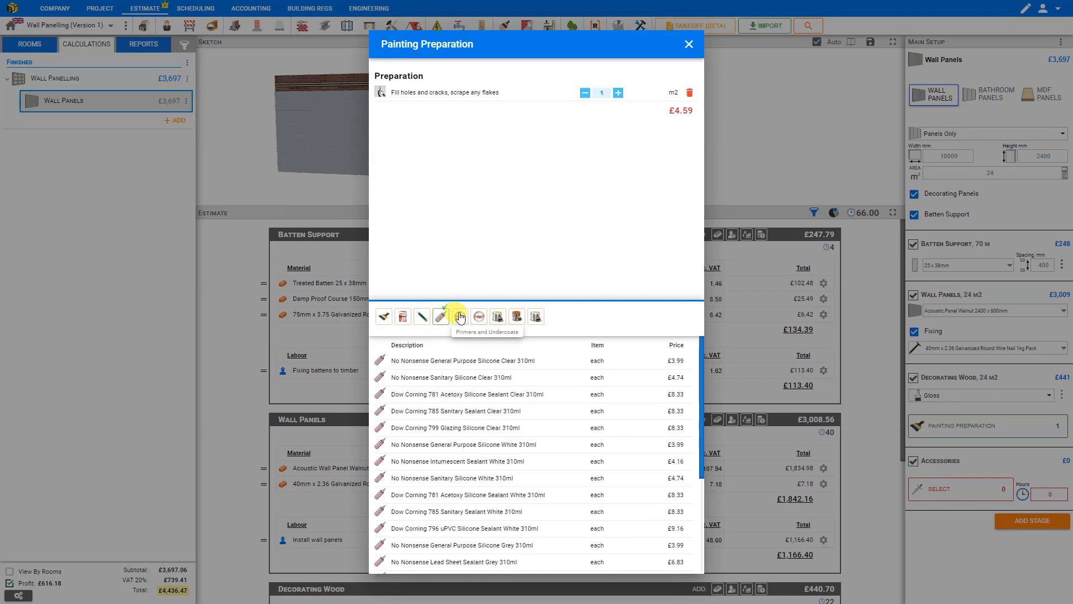
click(459, 318)
click(478, 316)
click(499, 318)
click(516, 318)
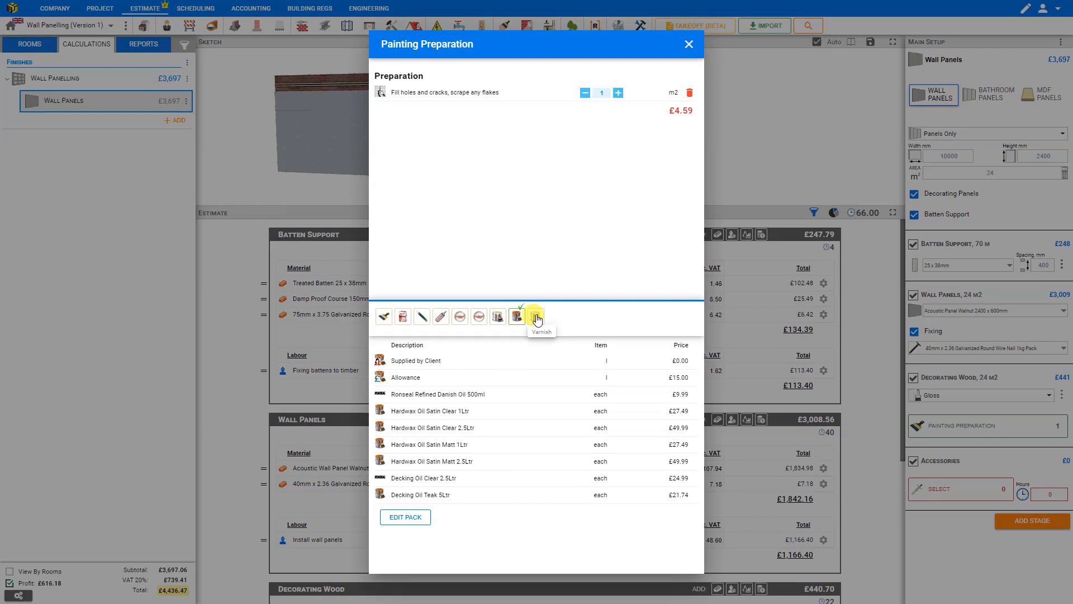
click(536, 318)
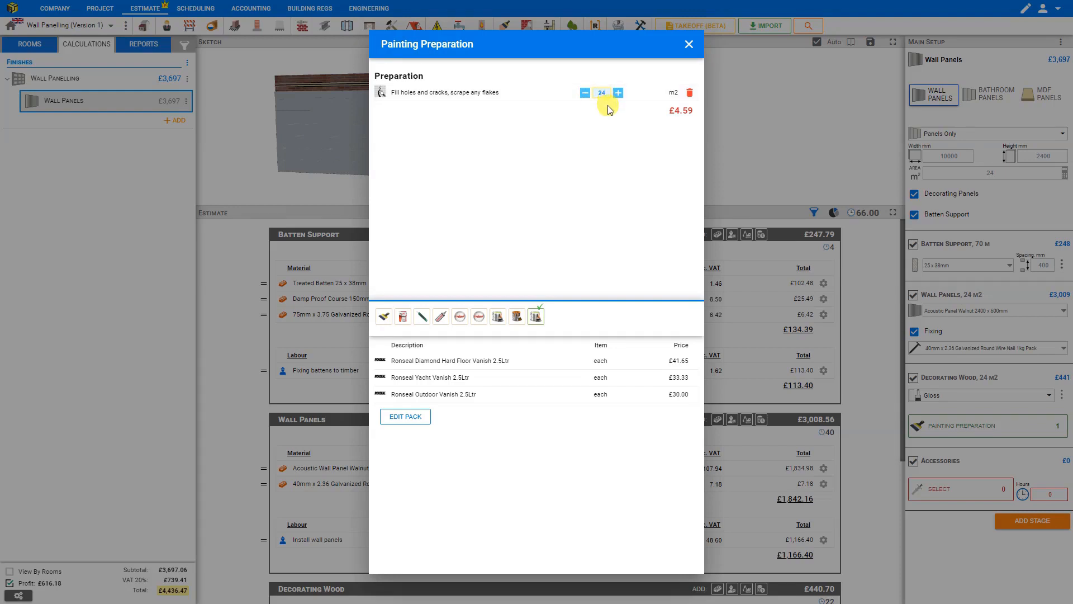
Step: Set the hole and crack filling quantity to 24 m2, finish the painting preparation and check the Decorating Wood labour lines
click(621, 109)
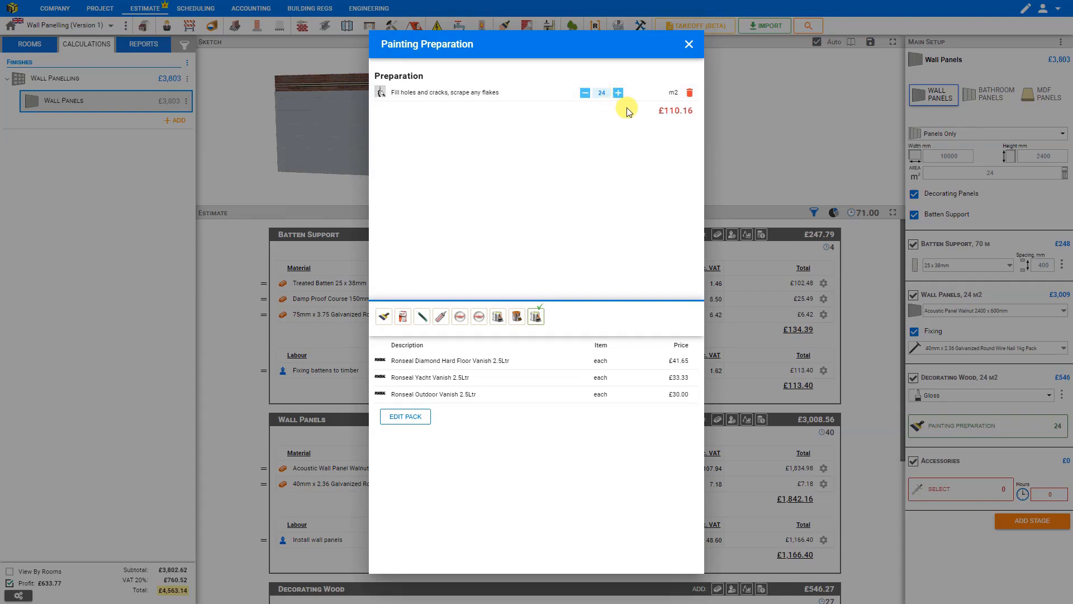
click(688, 45)
scroll(511, 304, down, 4)
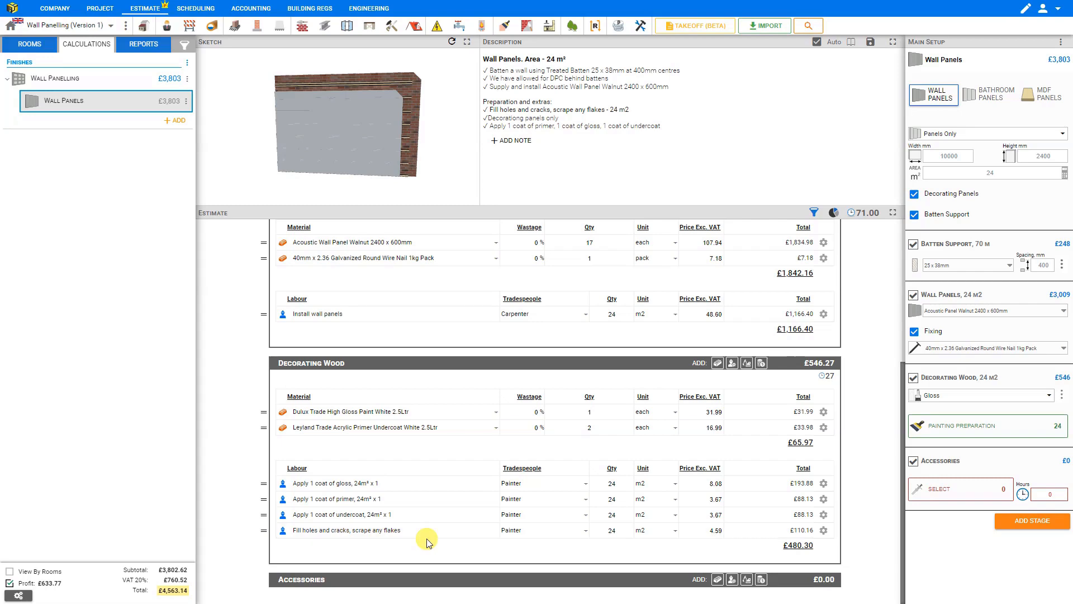
scroll(717, 534, up, 4)
Step: Change the wall panel layout to Rails Only
click(950, 134)
click(944, 153)
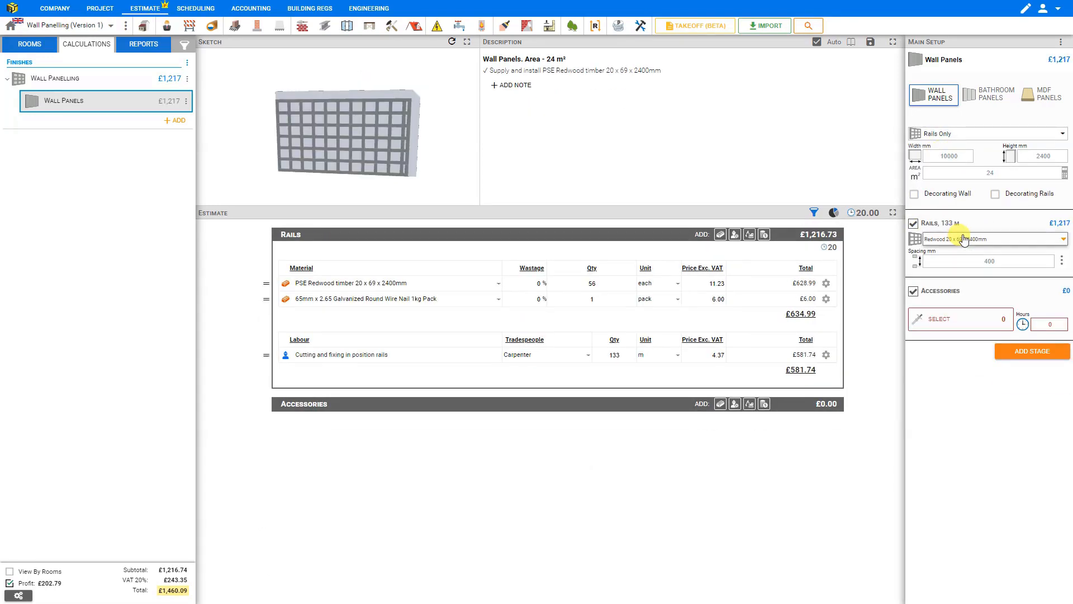
Step: Try the rails allowance per m and rails supplied by client options, and view the Wall Panel Rails material pack
click(966, 240)
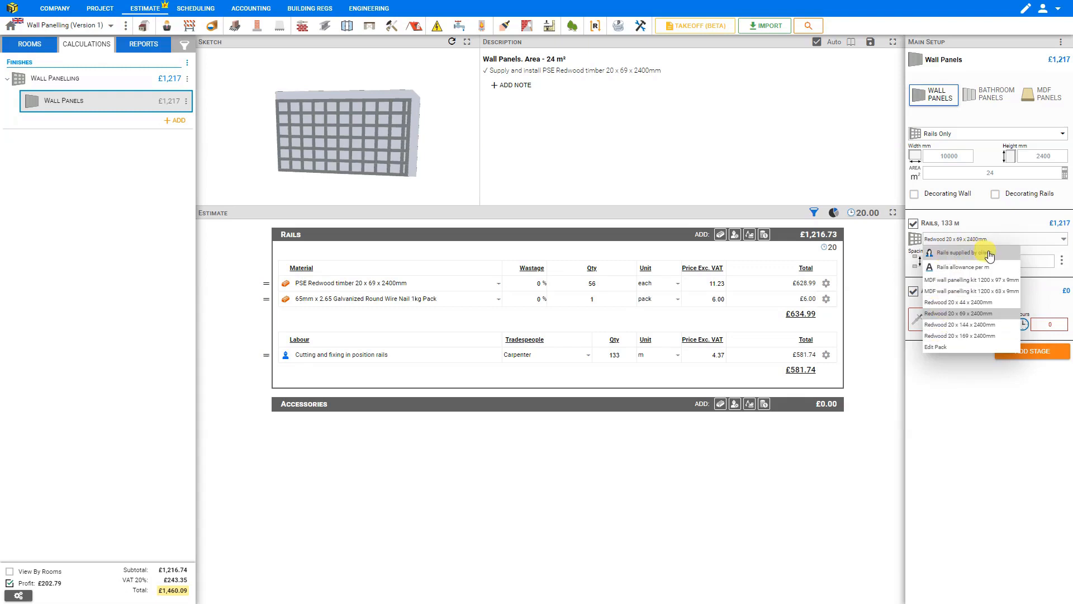
click(957, 270)
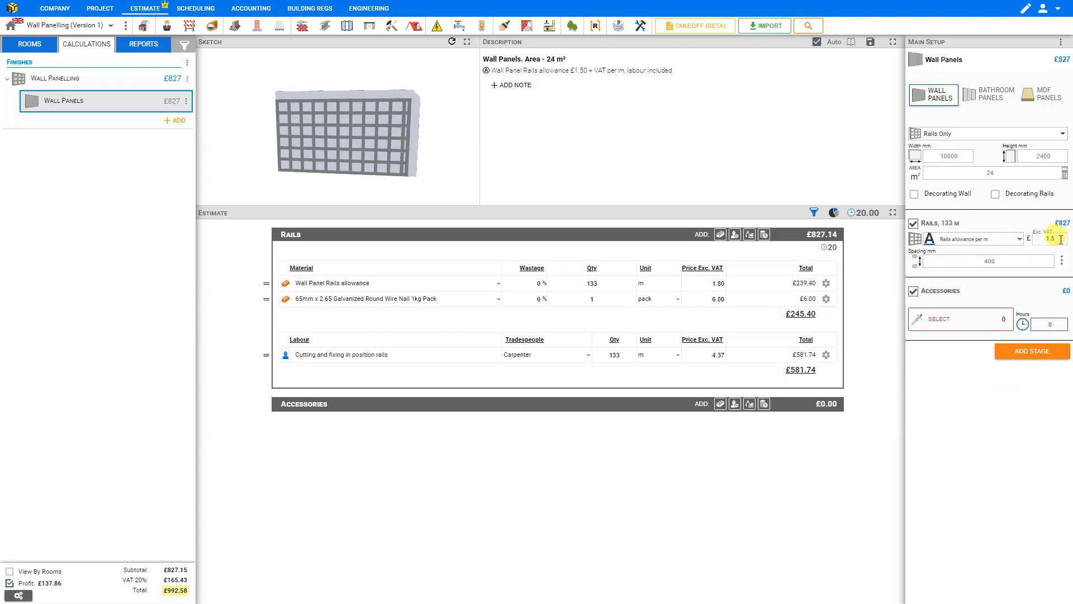
click(1019, 239)
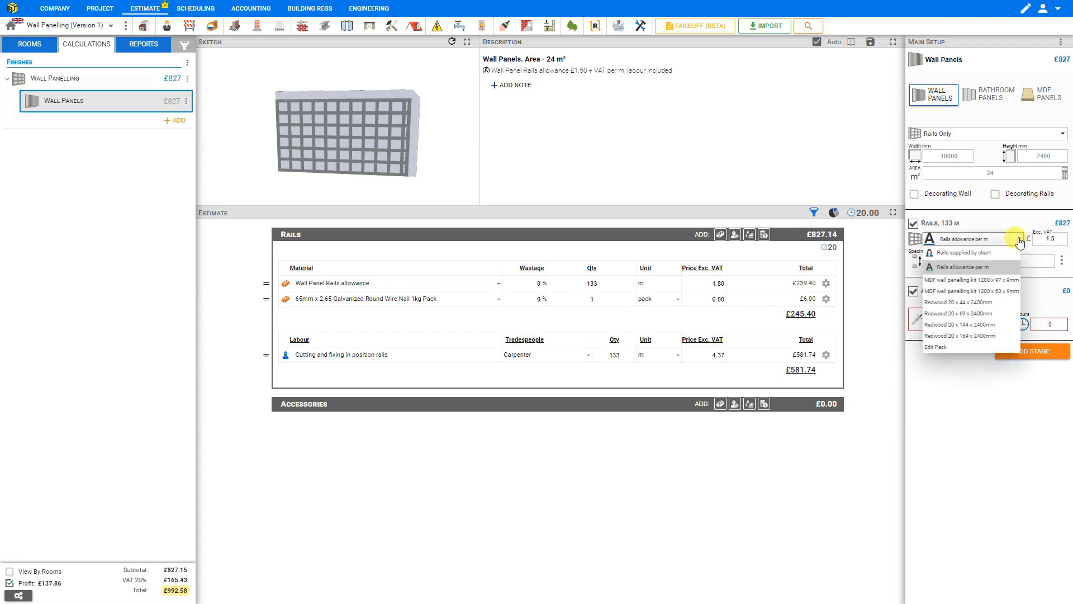
click(943, 348)
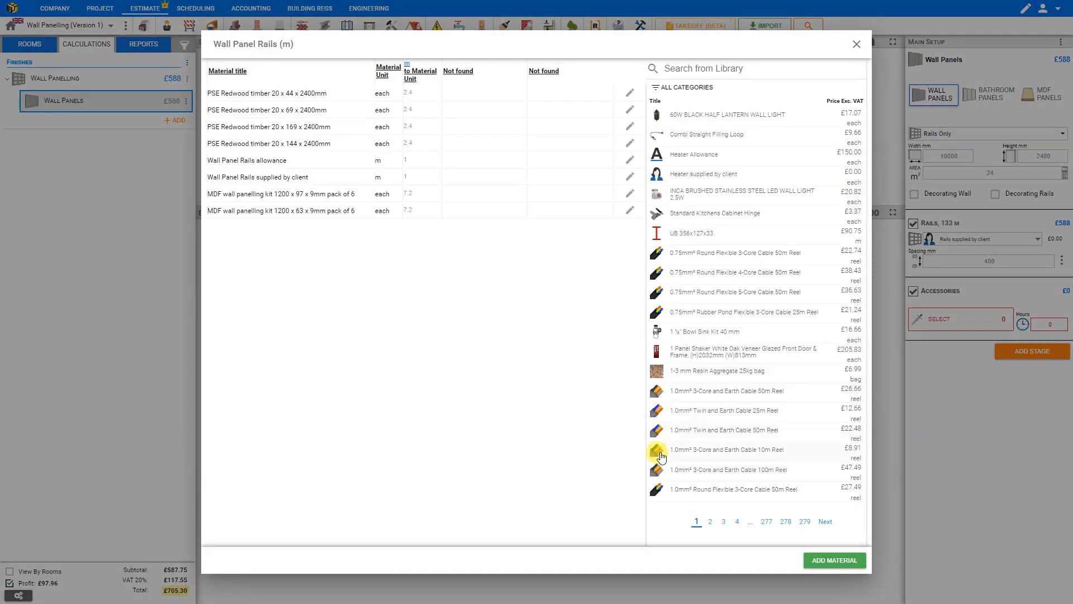
click(856, 44)
Step: Choose Redwood 20 x 44 x 2400mm as the rail material
click(983, 239)
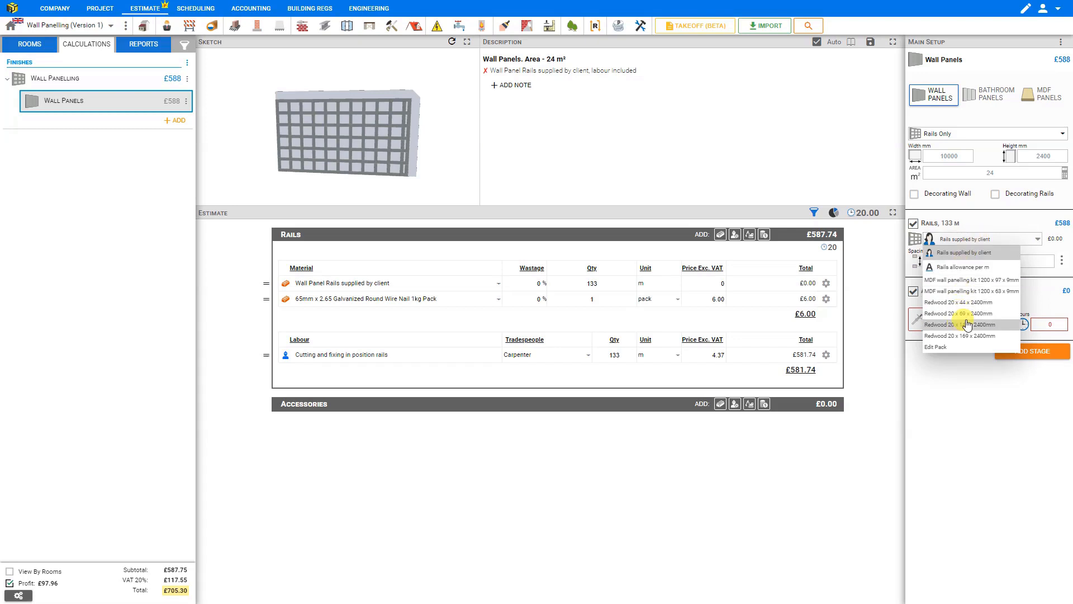
click(943, 304)
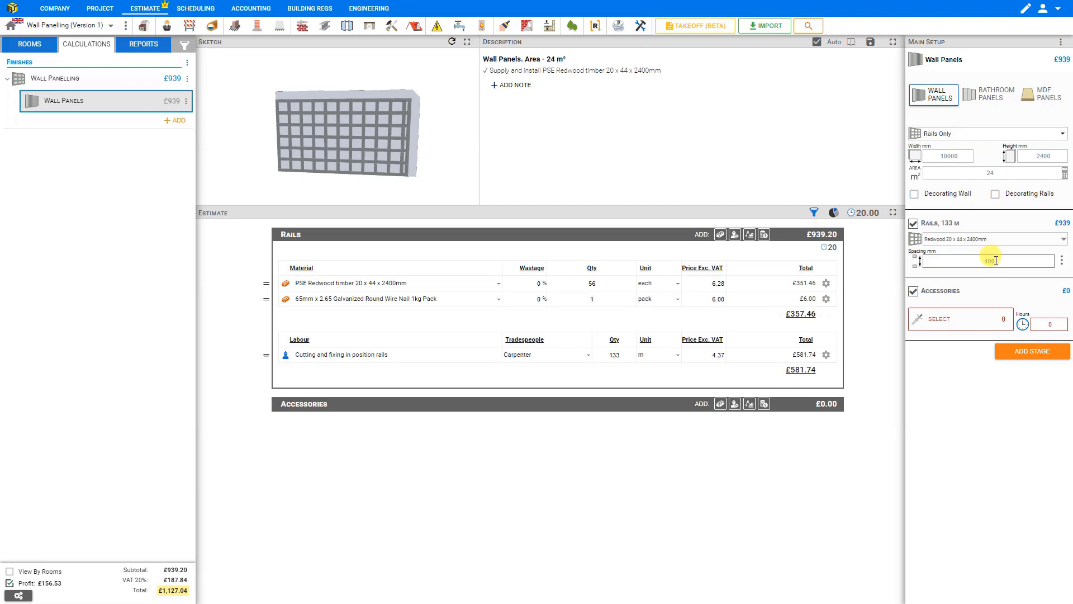
Step: In the rails' additional settings, try the Horizontal direction and Cross Rails off, and restore Vertical with Cross Rails on
click(1062, 261)
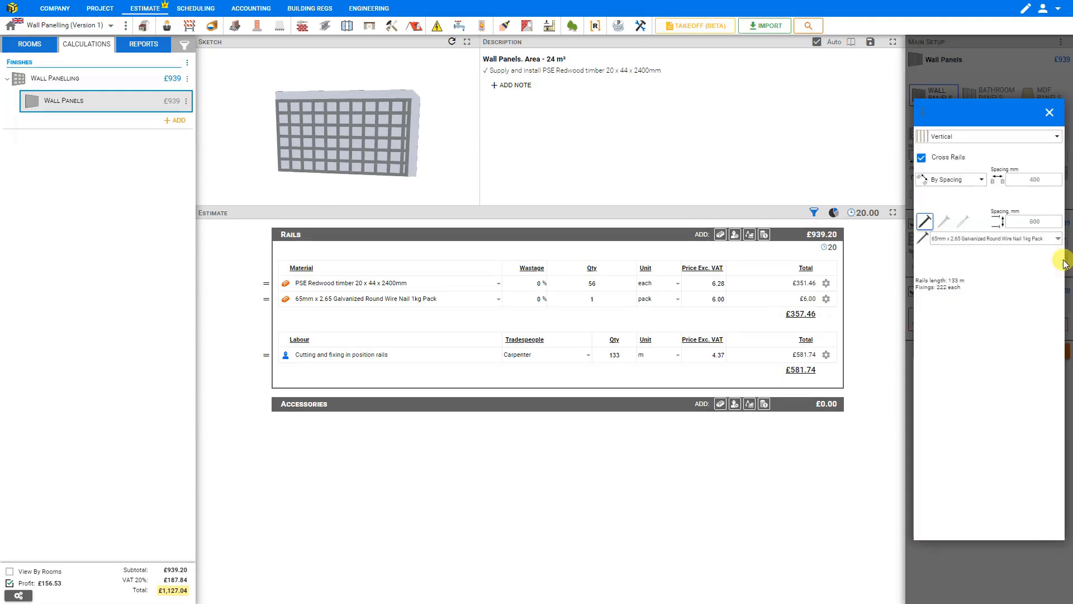
click(1055, 139)
click(949, 183)
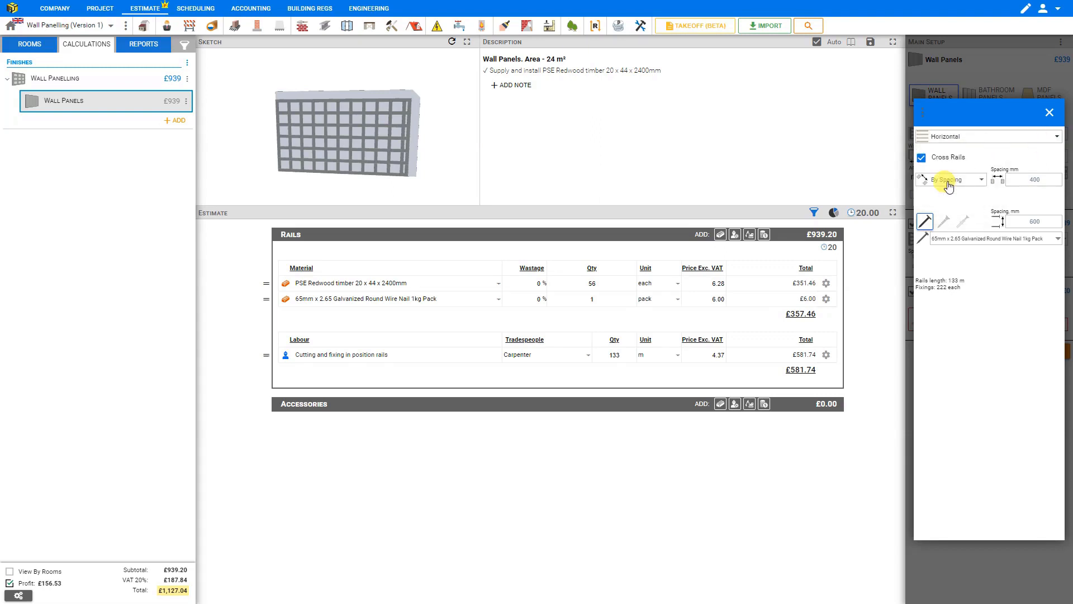
click(922, 159)
click(1020, 139)
click(957, 158)
click(921, 158)
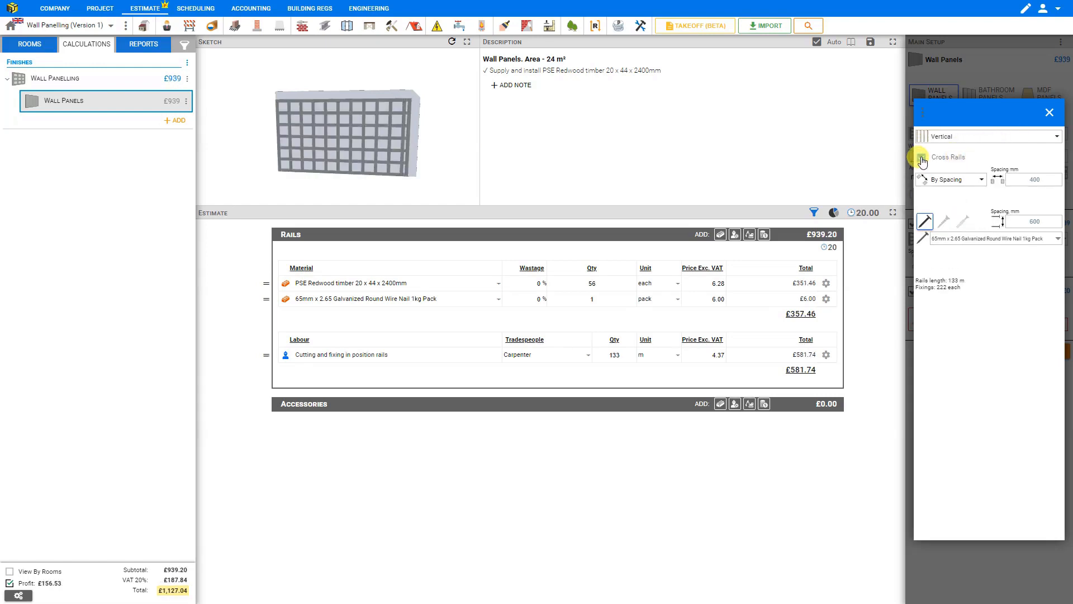
Step: Set the cross rail spacing to 800 mm
double_click(1032, 178)
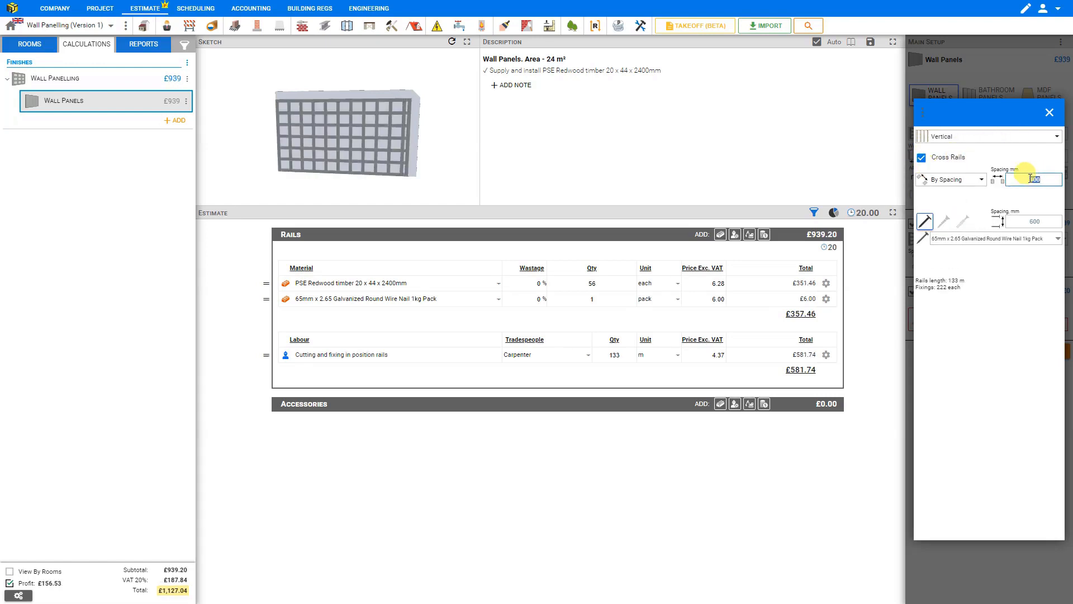
key(Return)
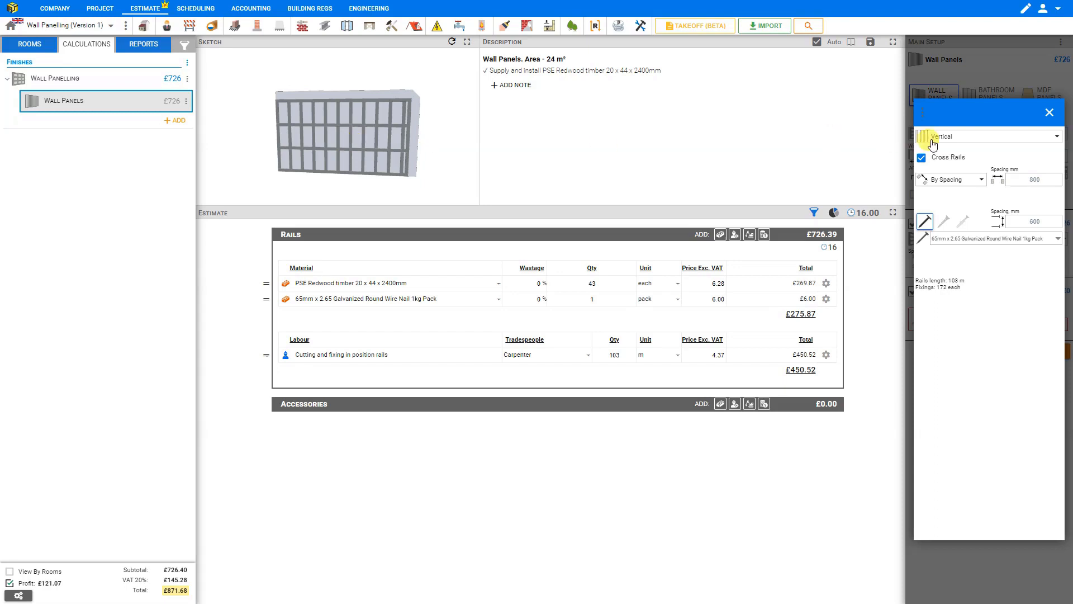
Step: Set the rail direction to Horizontal and define the cross rails as 5 Rows
click(976, 138)
click(963, 168)
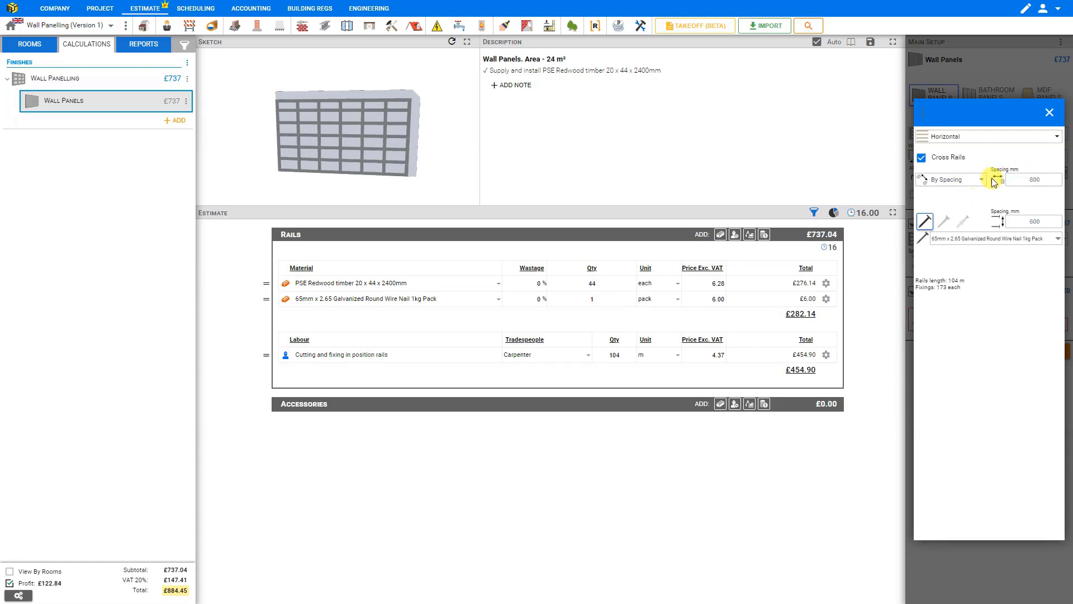
click(981, 180)
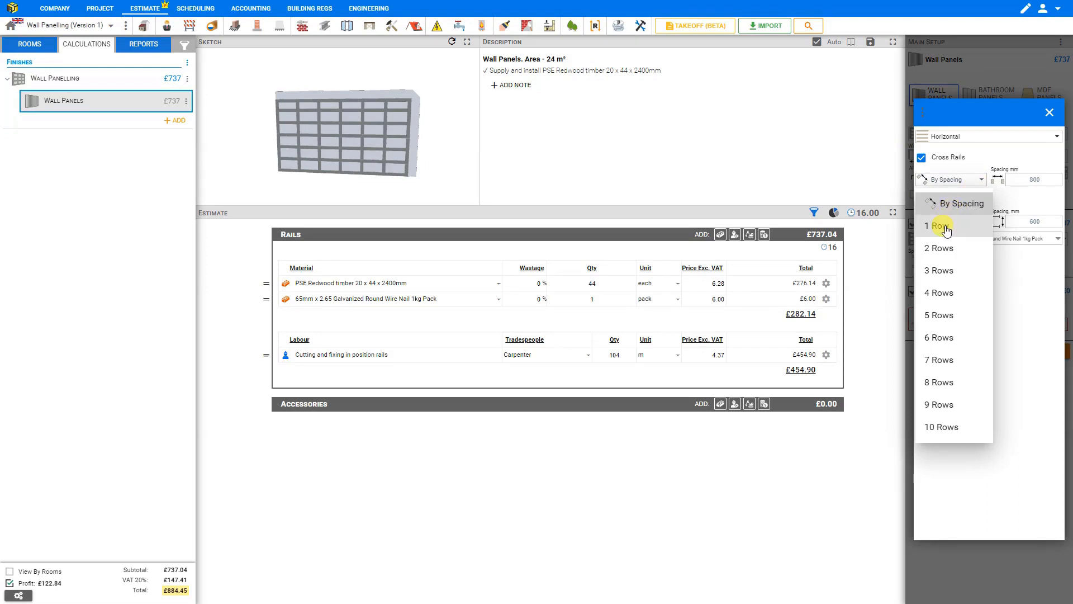
click(949, 317)
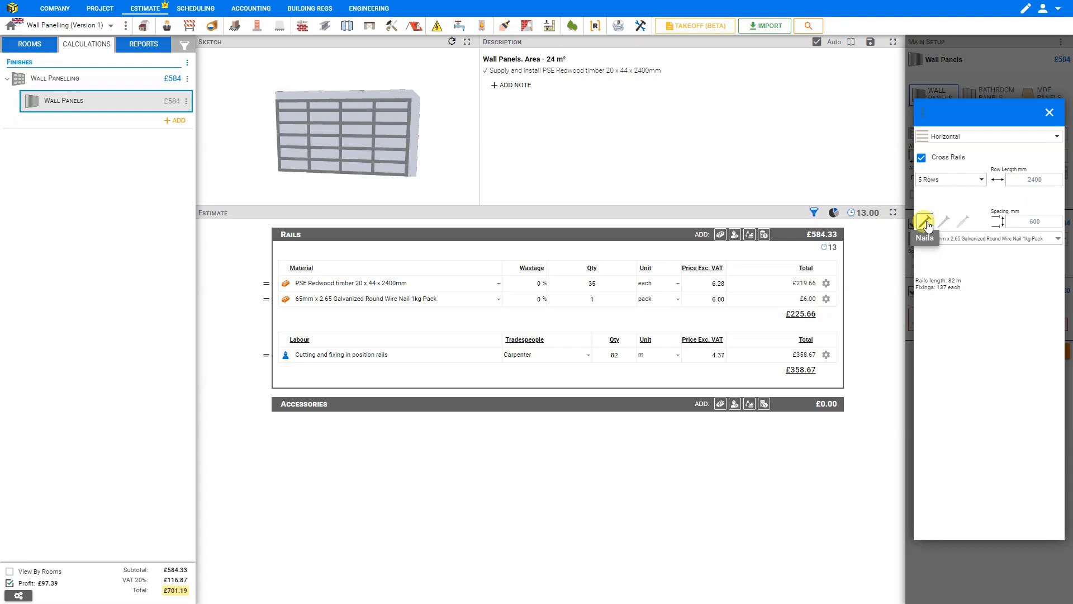
Step: Fix the rails with 65mm x 2.65 Galvanized Round Wire Nails at 400 mm spacing after trying the Nylon Anchor Hammerfix Screws
click(963, 221)
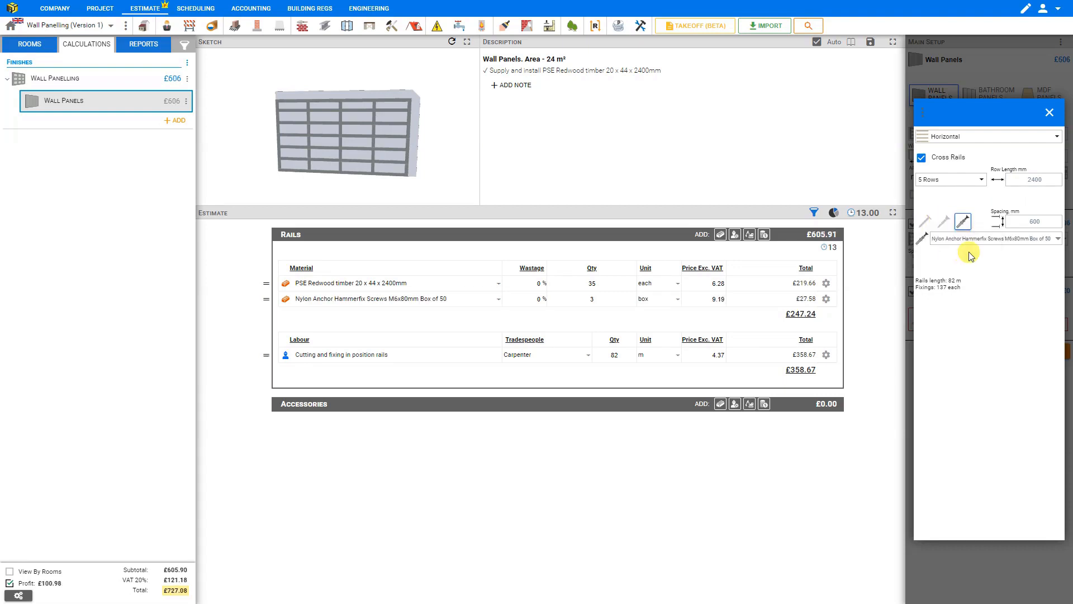
click(965, 240)
click(926, 222)
click(957, 240)
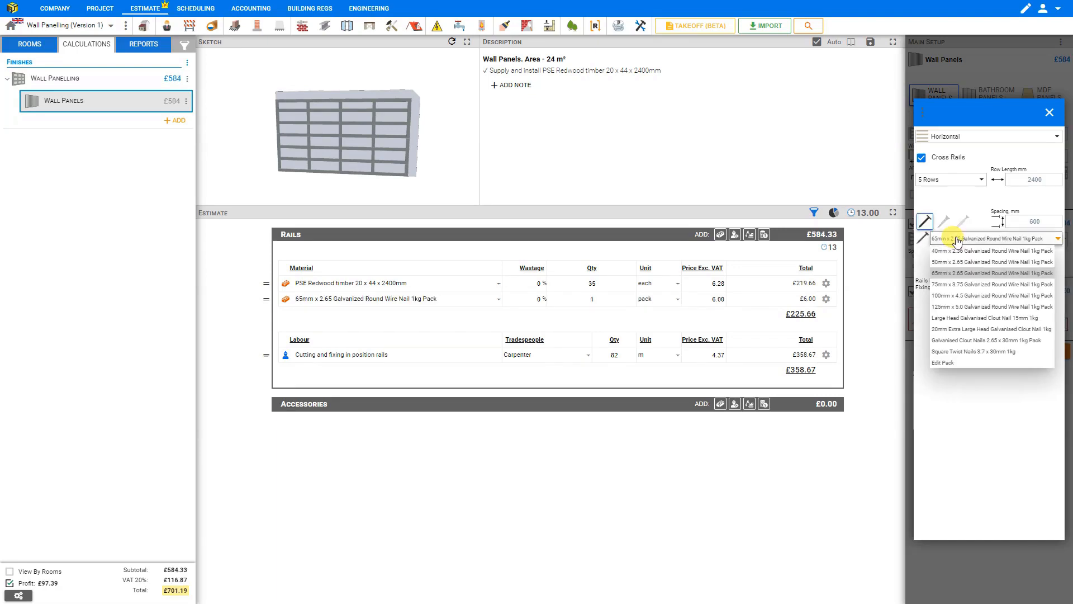
click(956, 273)
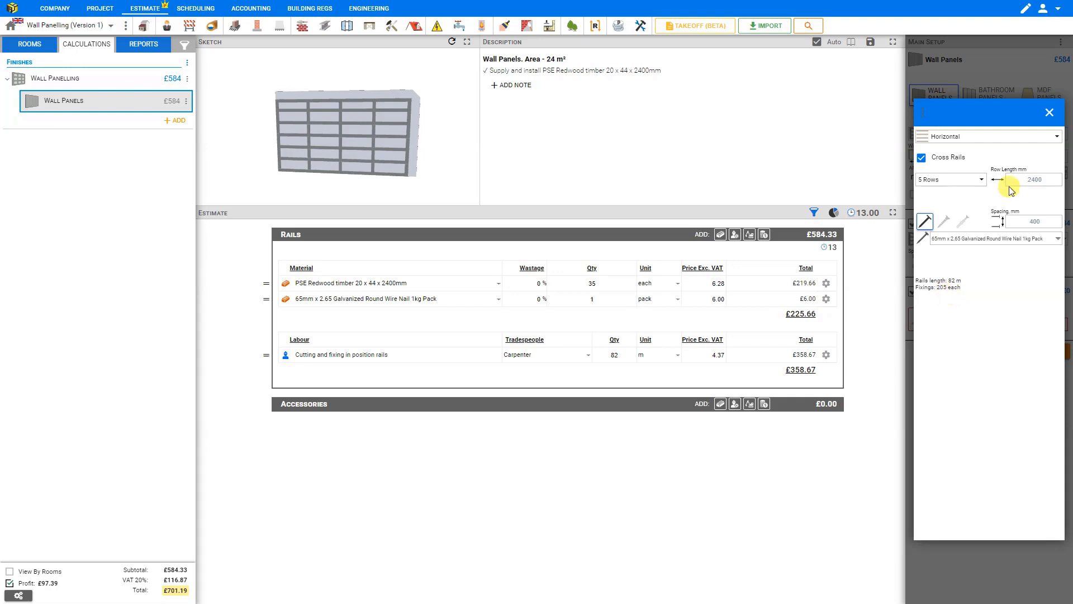
click(1050, 113)
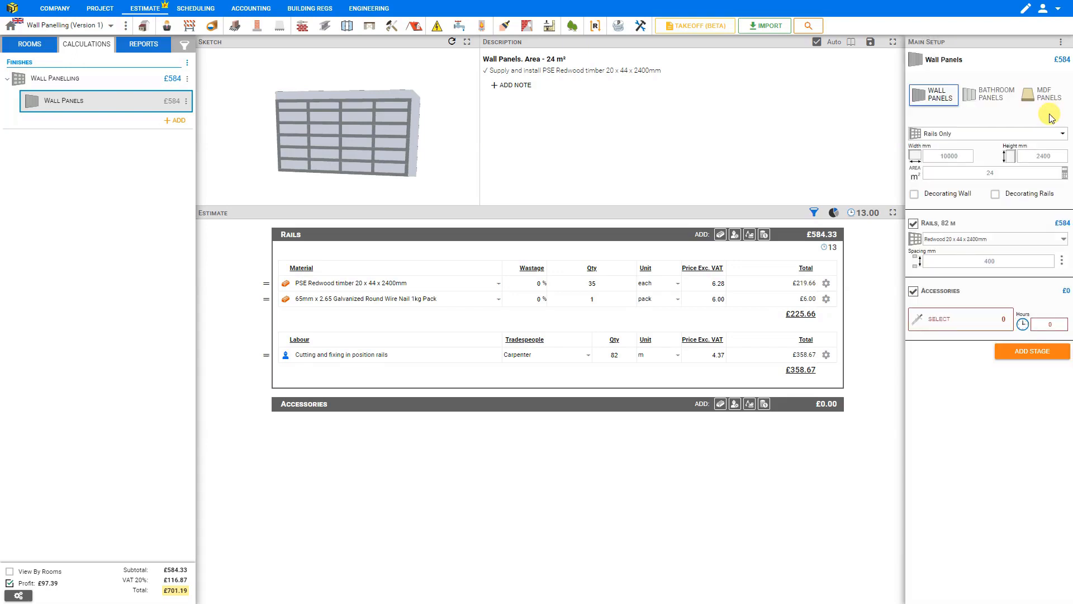
Step: Change the layout to Panels and Rails and include decorating for both the panels and the rails
click(975, 137)
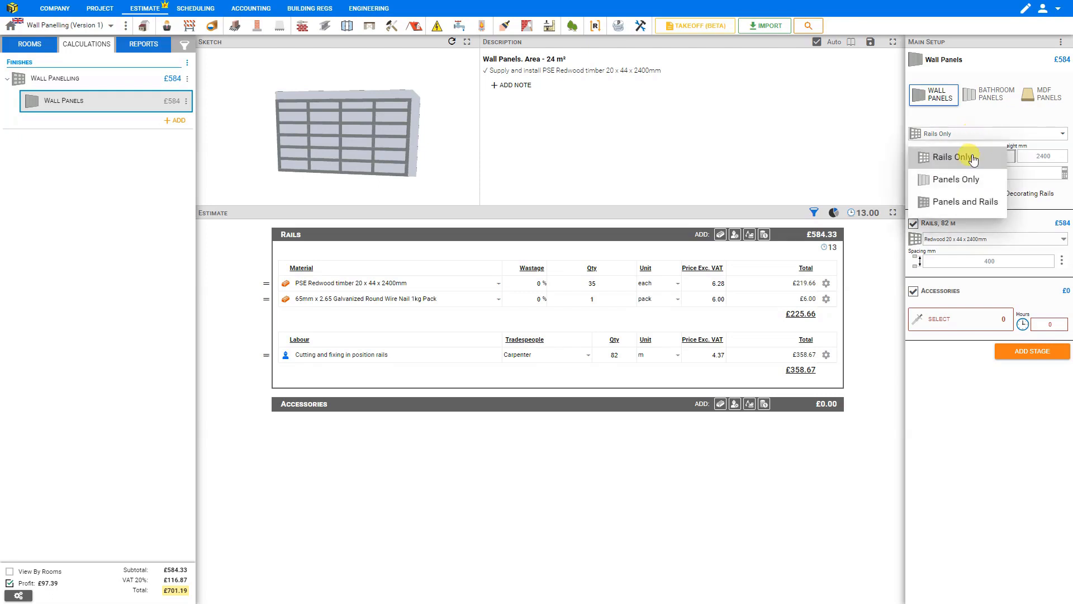
click(962, 205)
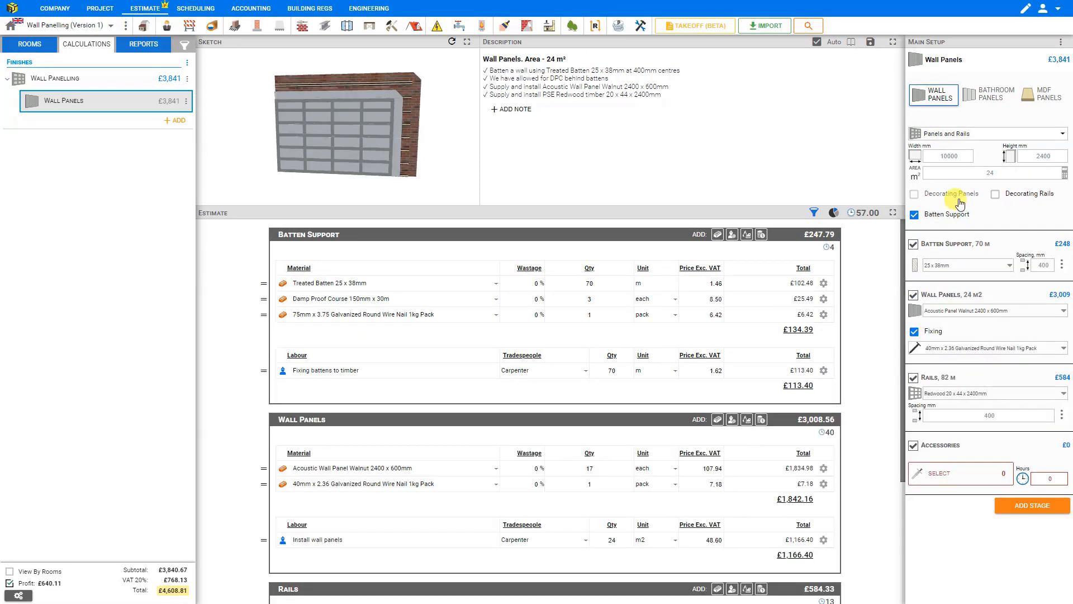
click(914, 195)
click(995, 194)
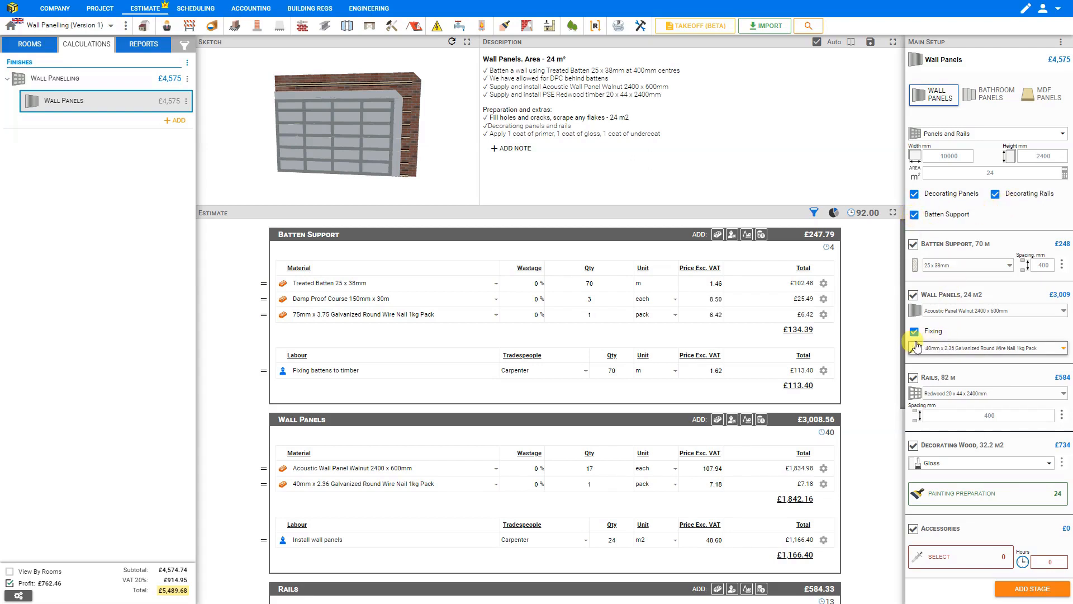
Step: Turn Batten Support off and back on to compare the panel fixing options
click(915, 214)
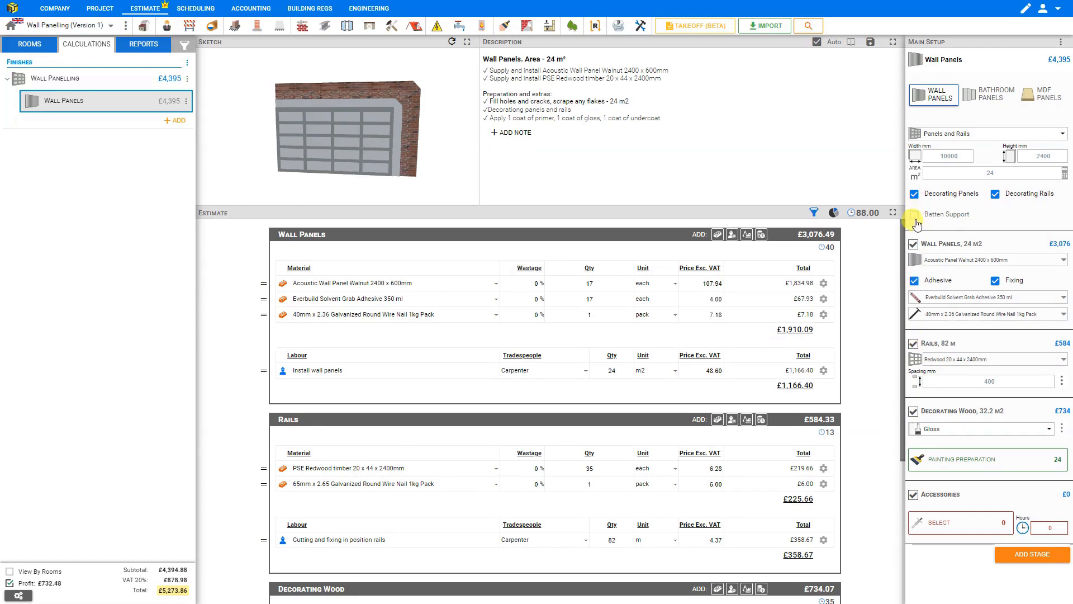
click(922, 217)
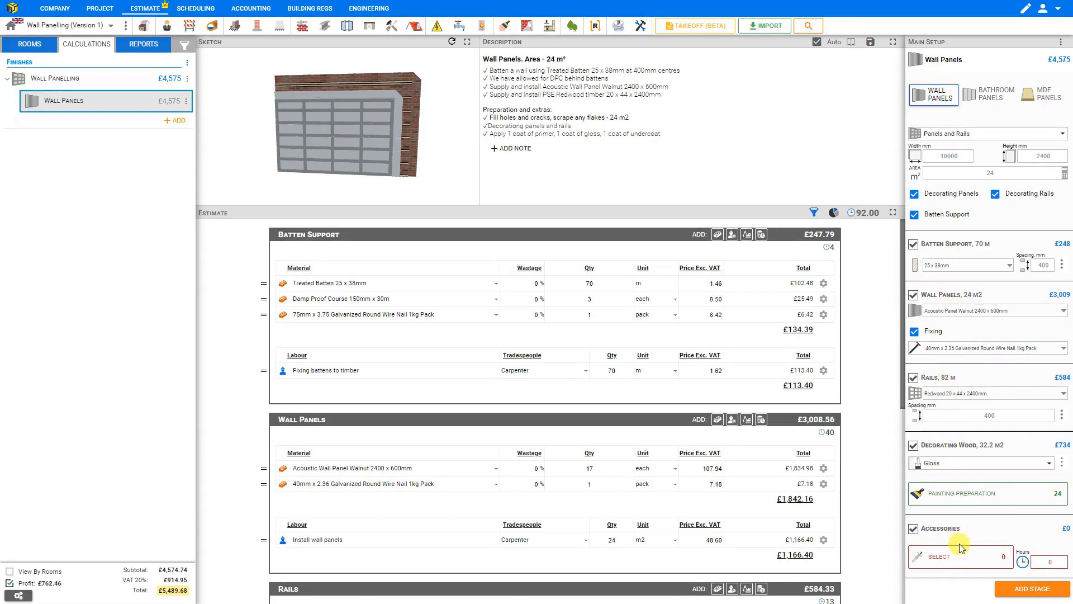
Step: Look through the wall panel accessory categories for adhesives, sealants, screws and plugs, and return to the trims
click(958, 563)
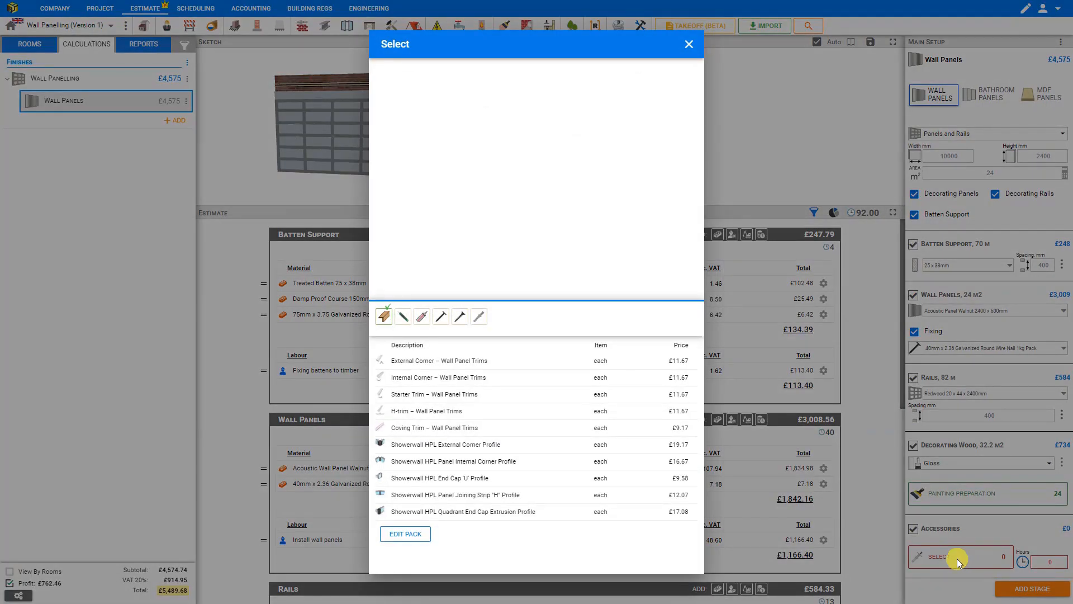
click(402, 318)
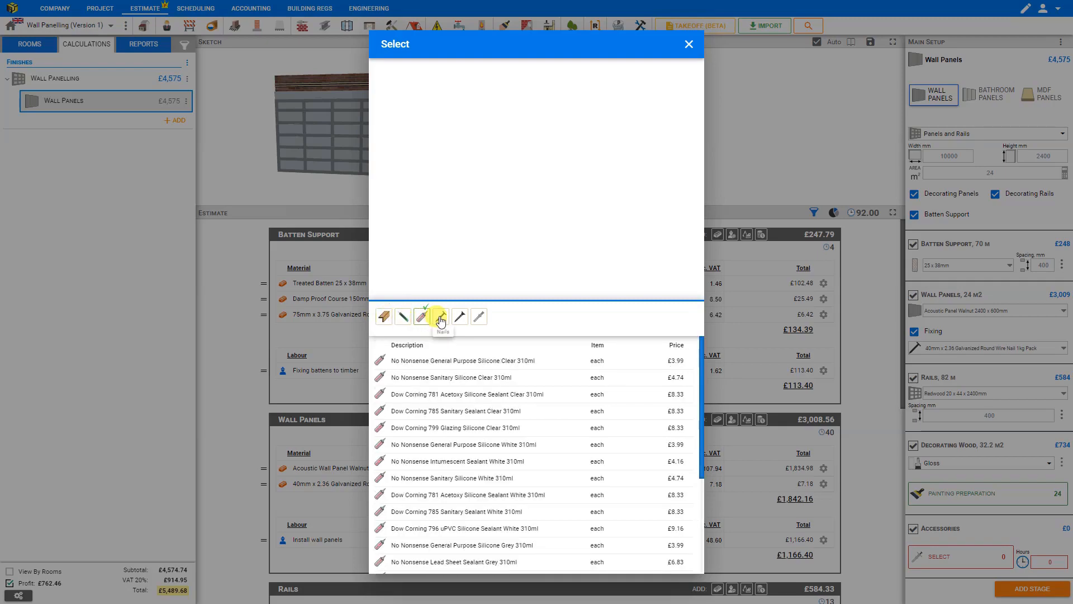
click(459, 317)
click(479, 317)
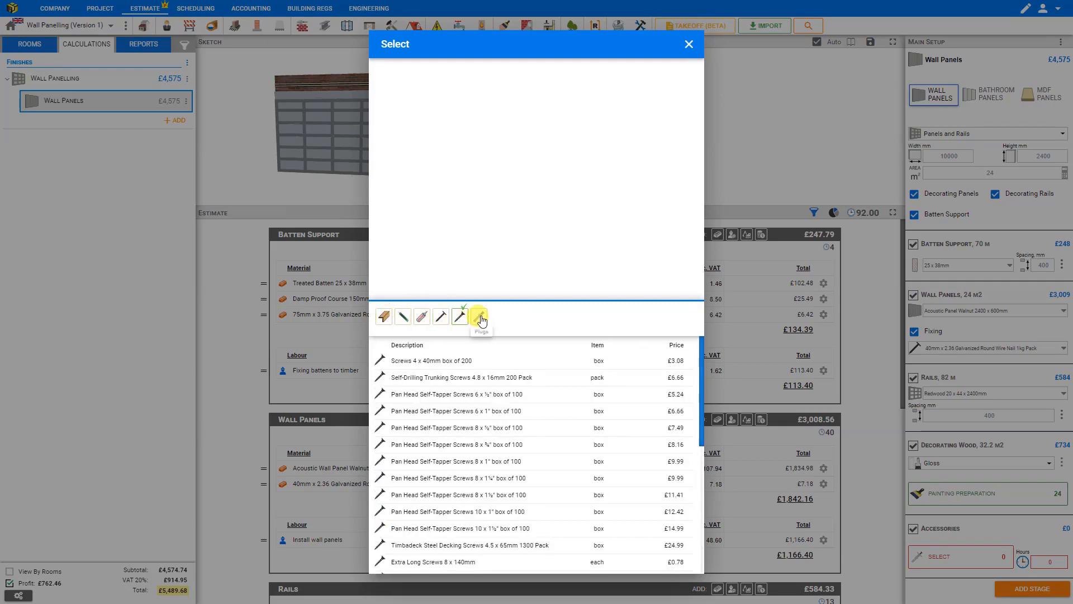
click(385, 318)
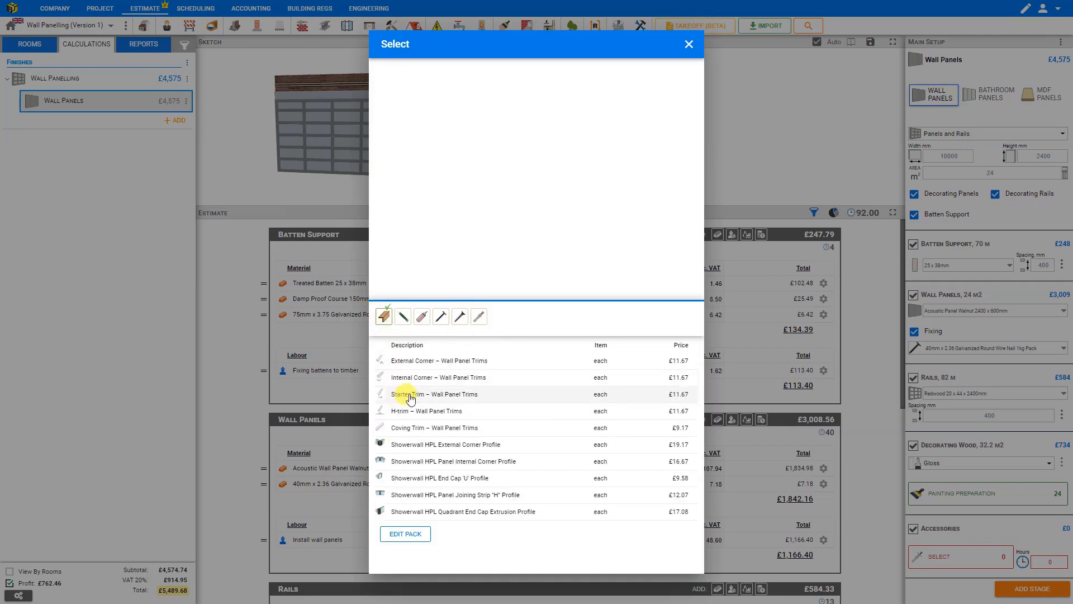
Step: Add four Starter Trim – Wall Panel Trims to the wall panel accessories and check their entry in the estimate
click(411, 395)
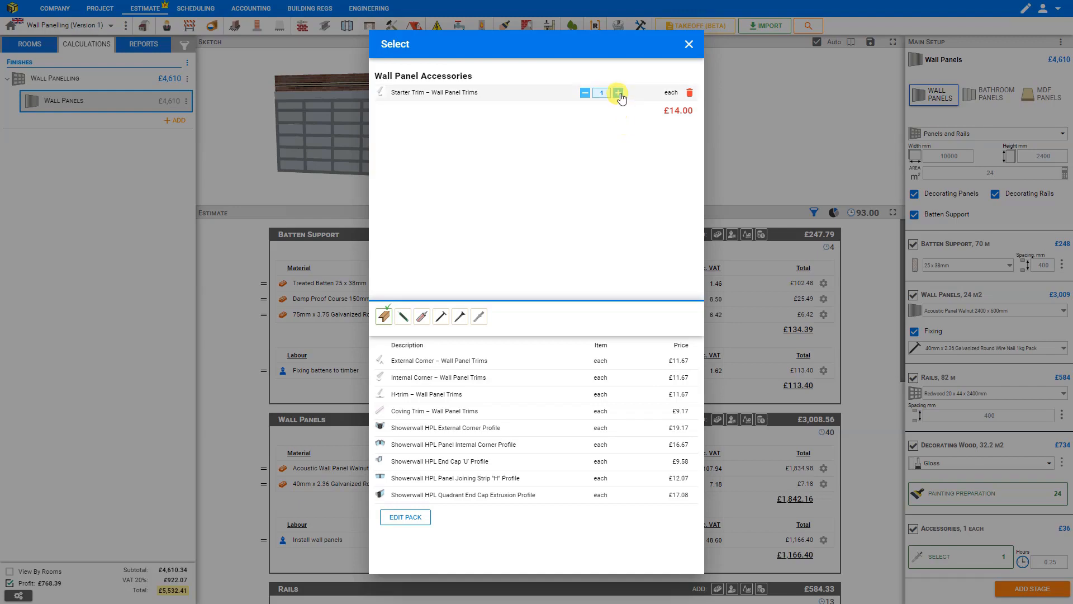
click(687, 44)
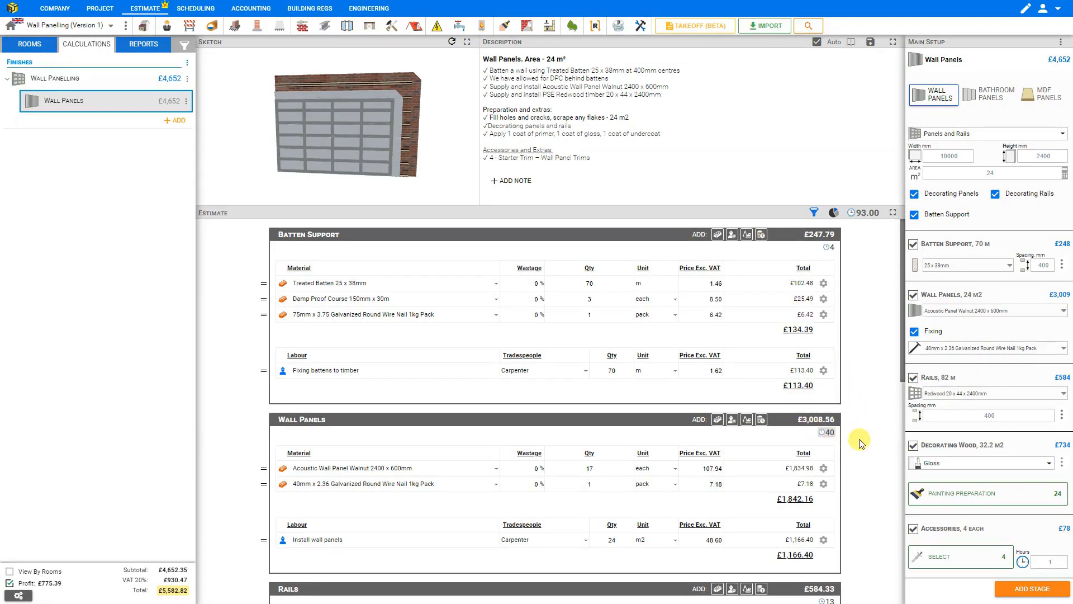
scroll(869, 430, down, 10)
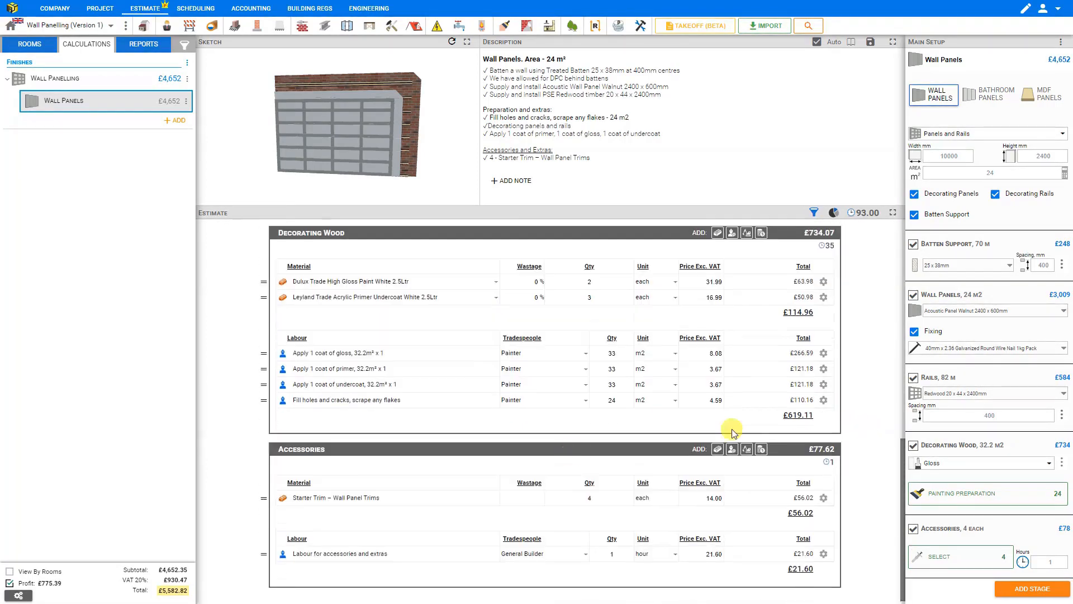
scroll(866, 351, up, 10)
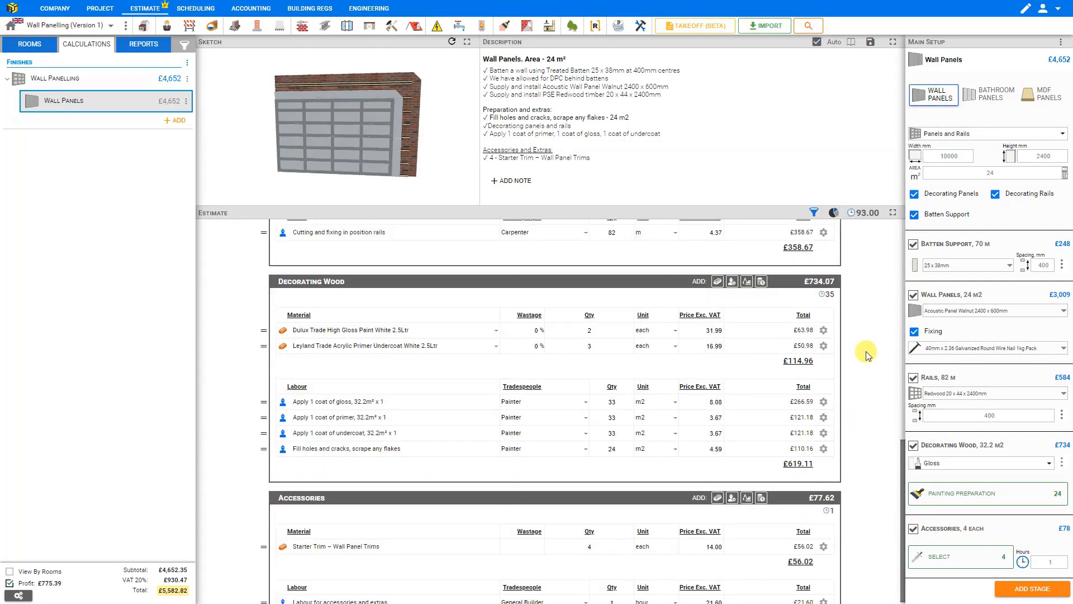
Step: Switch the stage to Bathroom Panels and choose the Grey marble effect shower panel 2400 x 1000 x 10mm
click(974, 98)
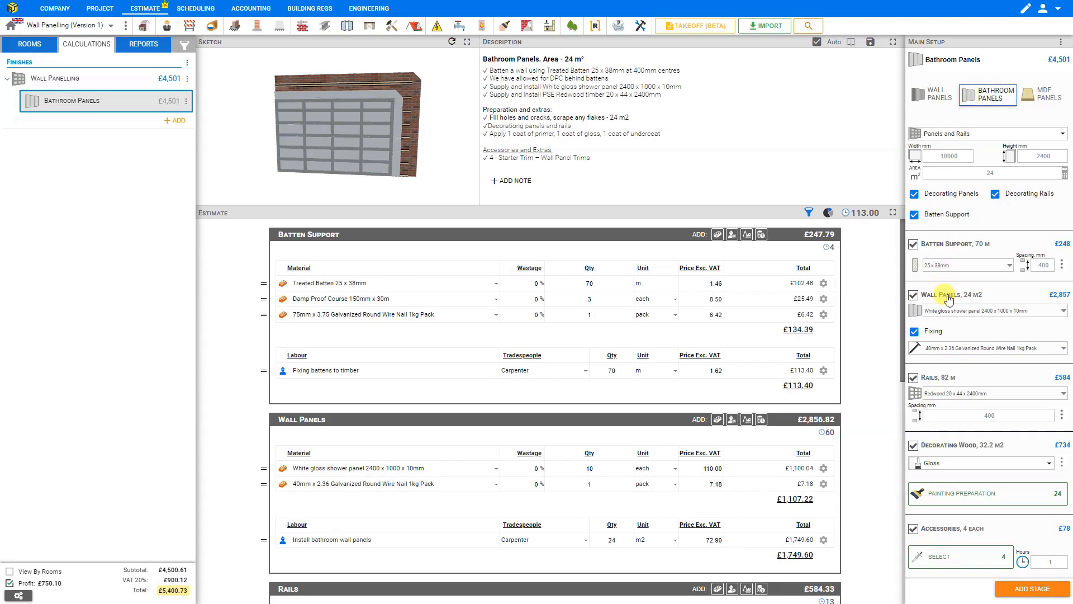
click(948, 313)
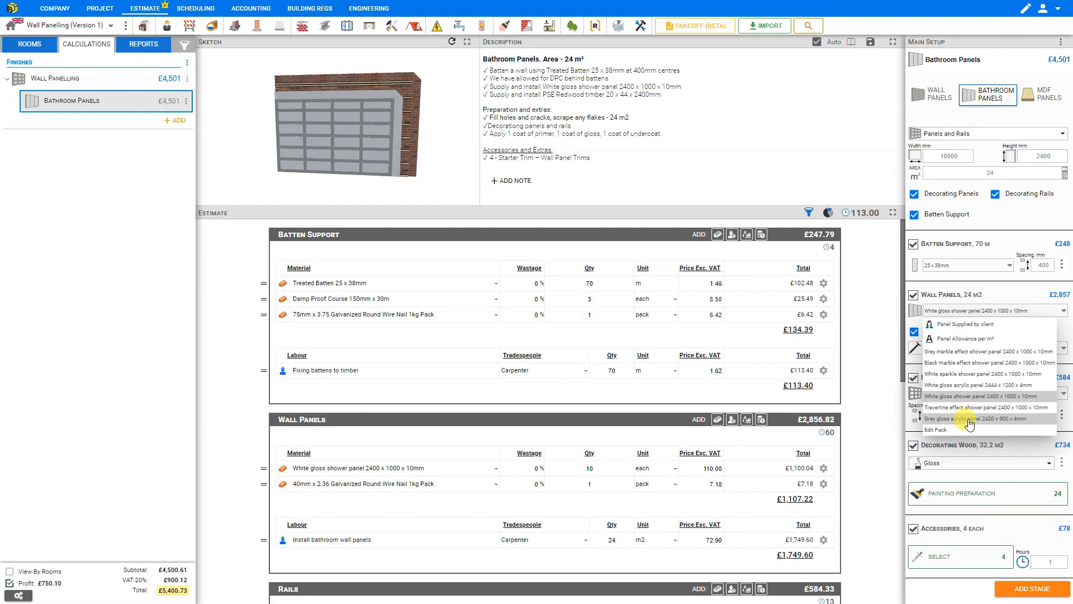
click(964, 352)
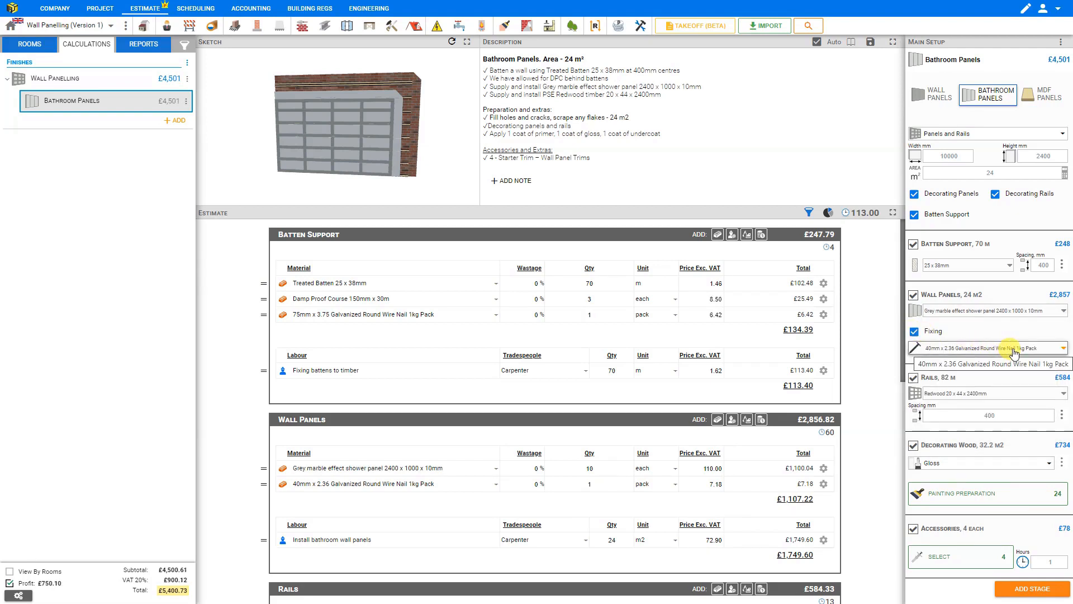
Step: Remove the batten support and the panels' nail fixing so that they are installed with adhesive only
click(914, 215)
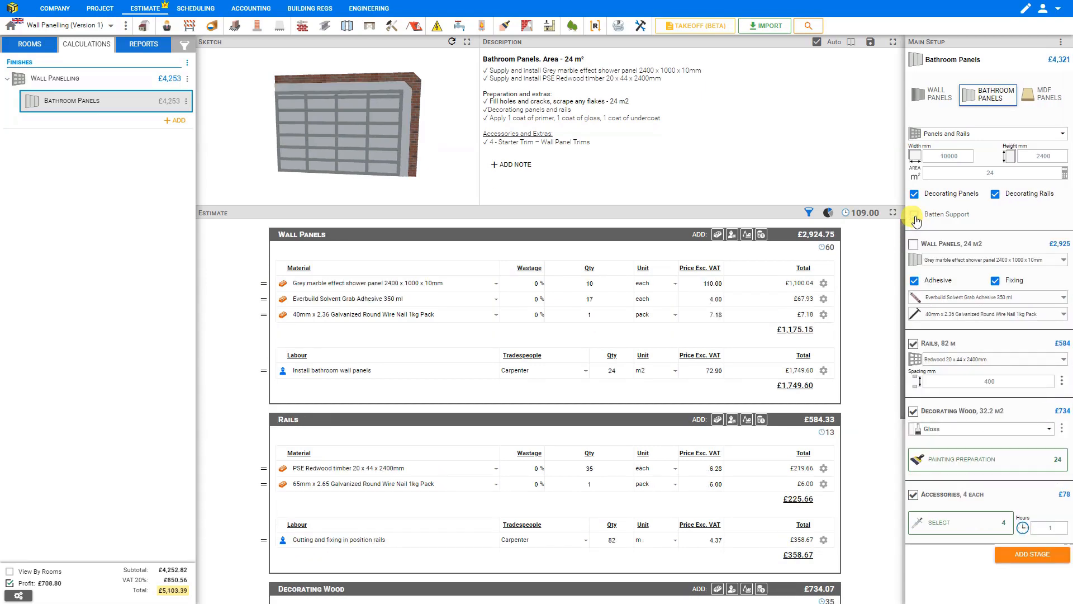
click(995, 281)
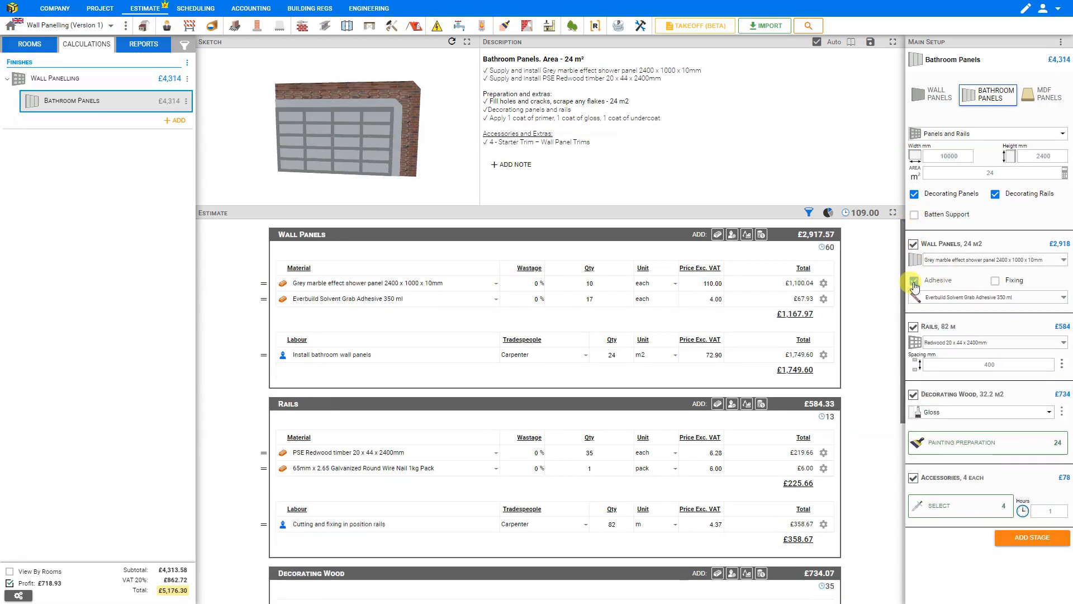
Step: Switch the stage to MDF Panels and choose Standard MDF 6mm as the panel material
click(1035, 98)
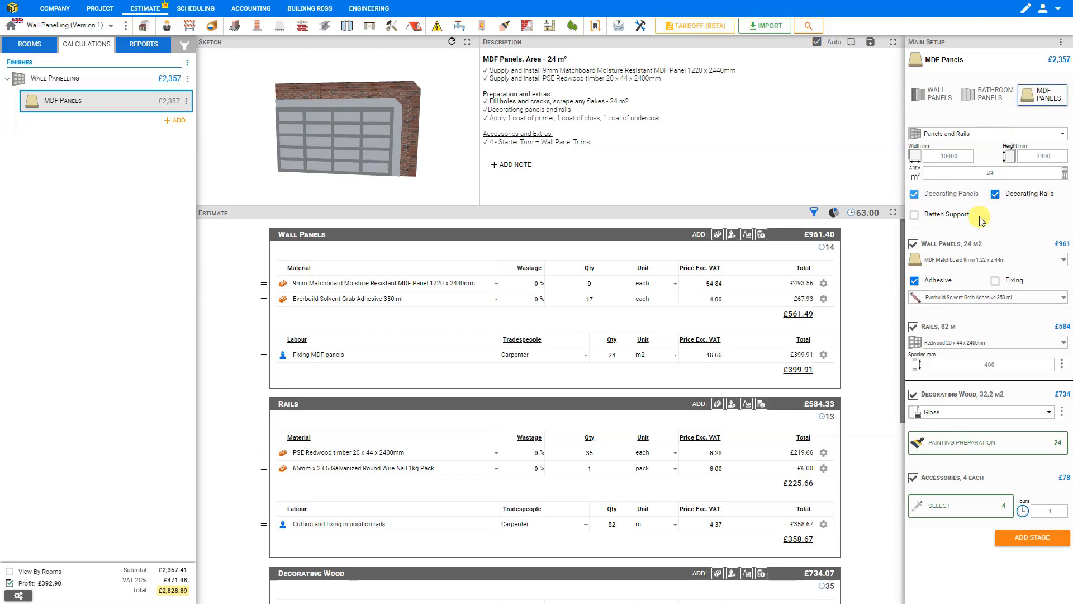
click(960, 265)
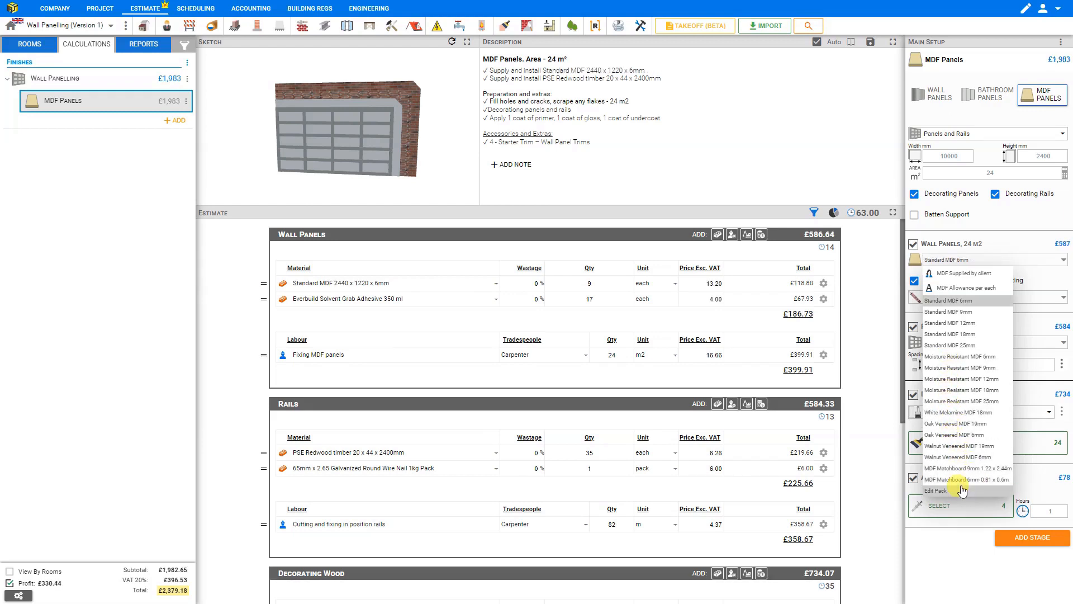
click(955, 302)
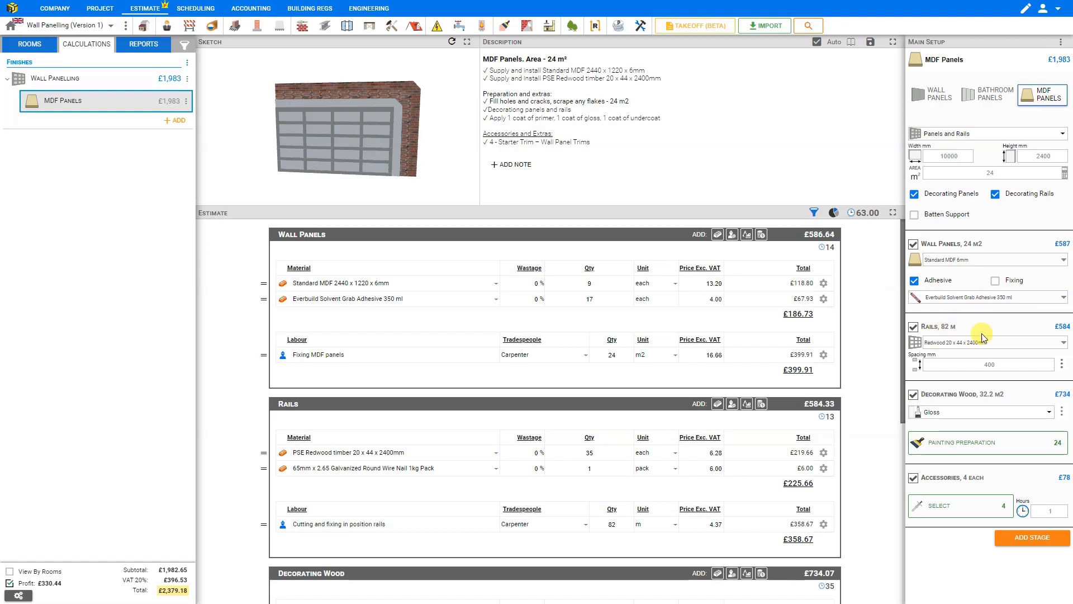
Step: Remove the cross rails and set the rail direction to Vertical
click(1061, 369)
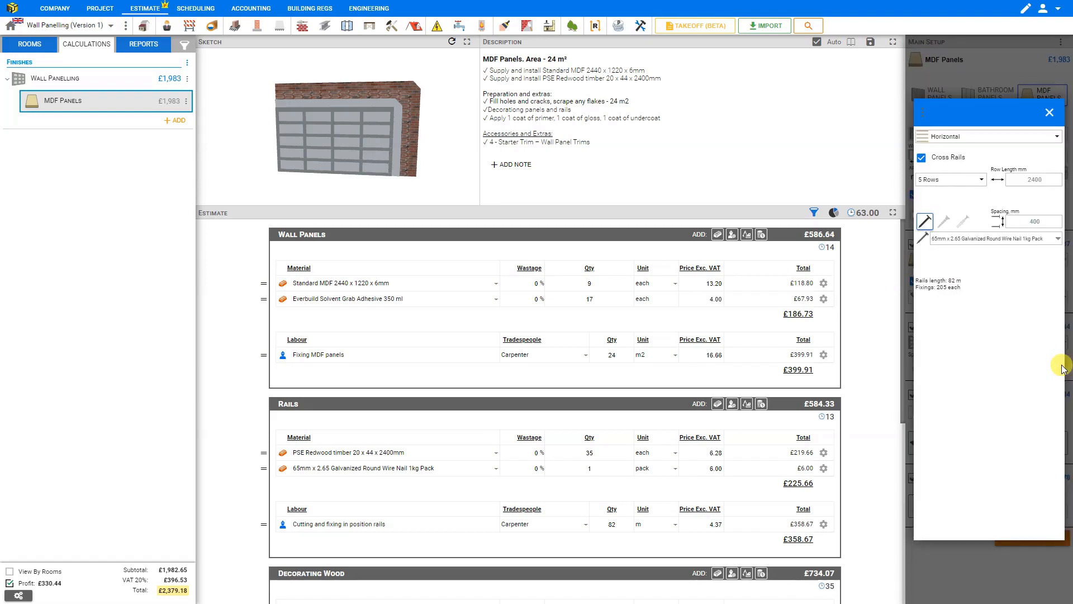
click(927, 159)
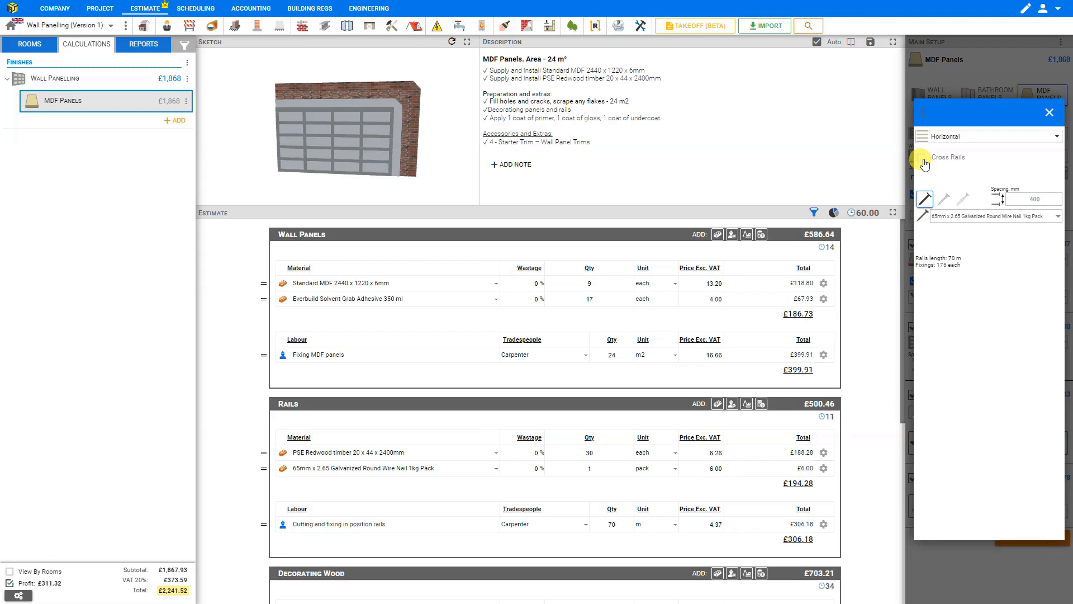
click(971, 146)
click(954, 159)
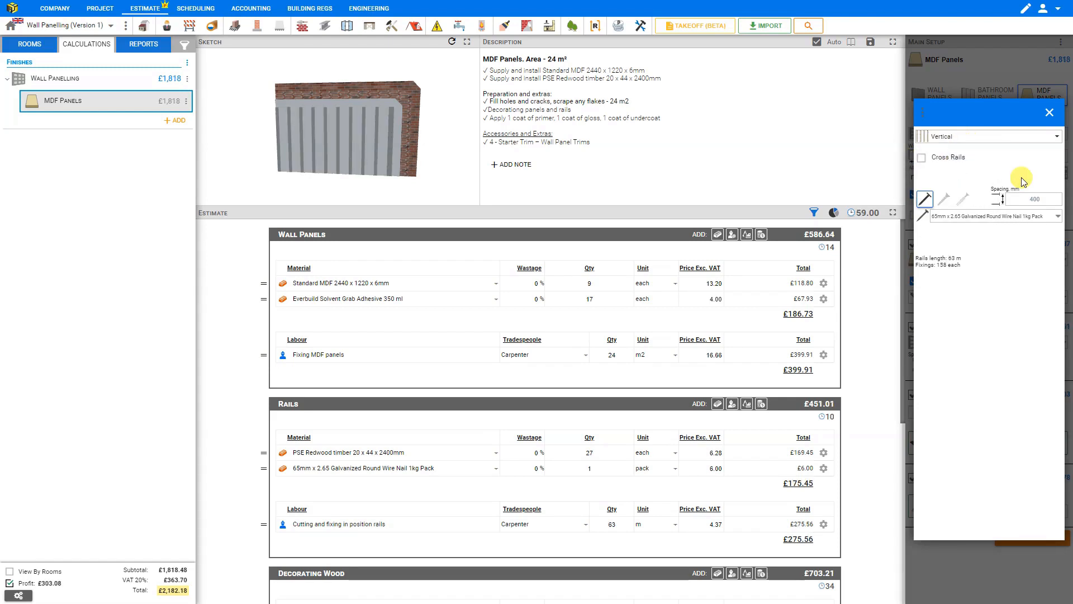
click(1047, 110)
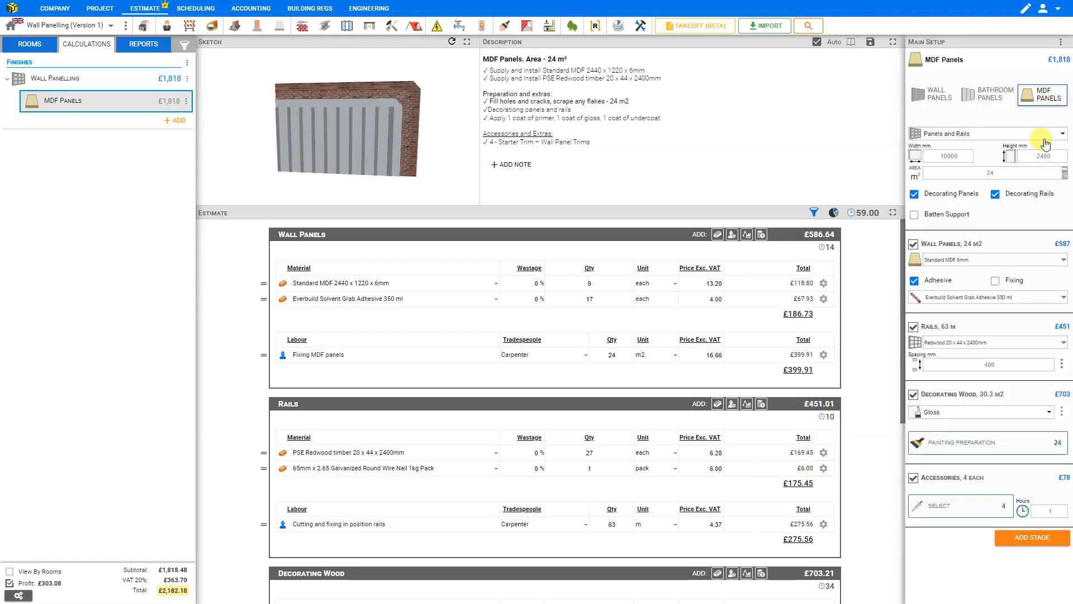
Step: Set the rail spacing to 1200 mm
double_click(995, 364)
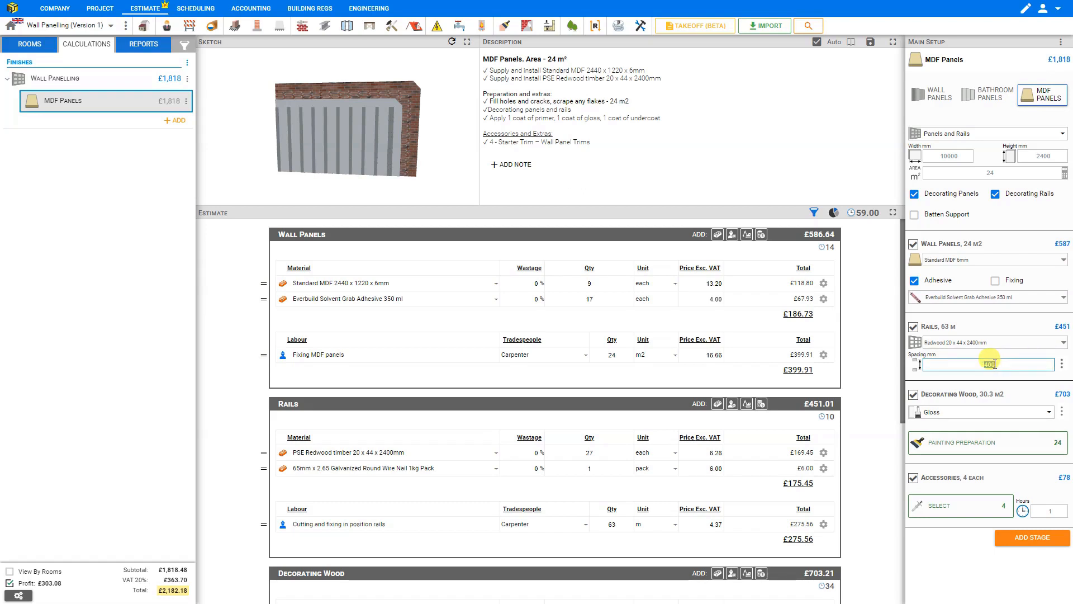
text(1200)
key(Return)
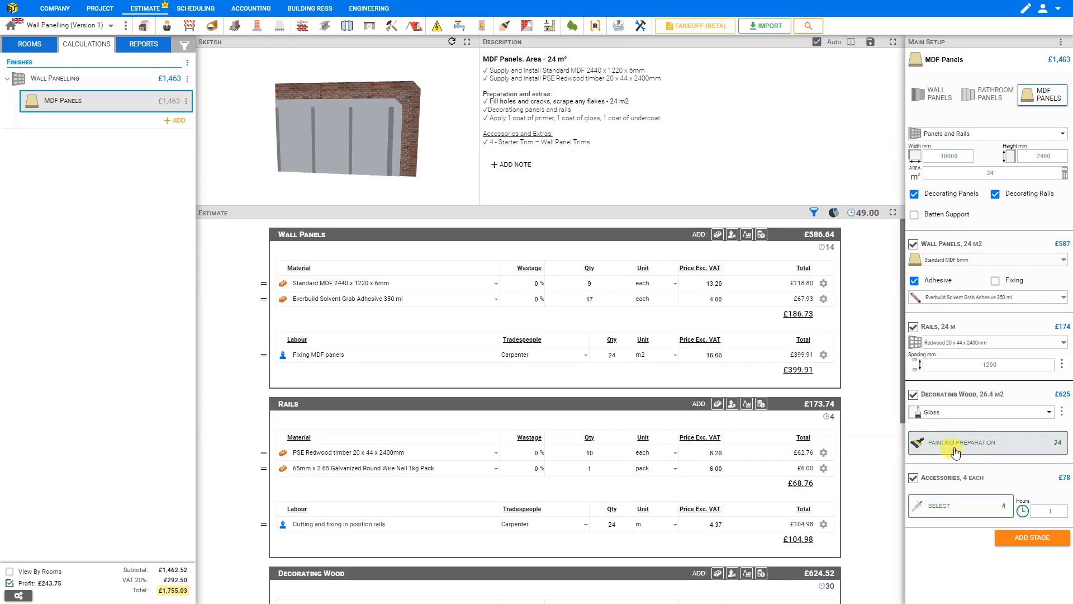
Step: Add No Nonsense Decorators Caulk Magnolia 310ml from the library to the wall panel materials with a quantity of 7
click(718, 235)
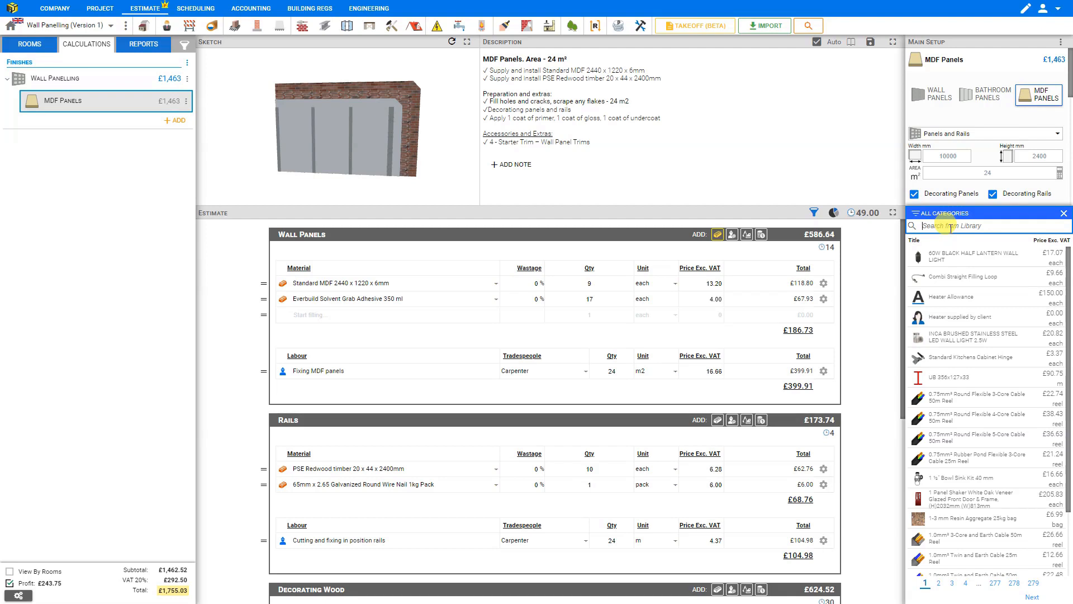
text(caulk)
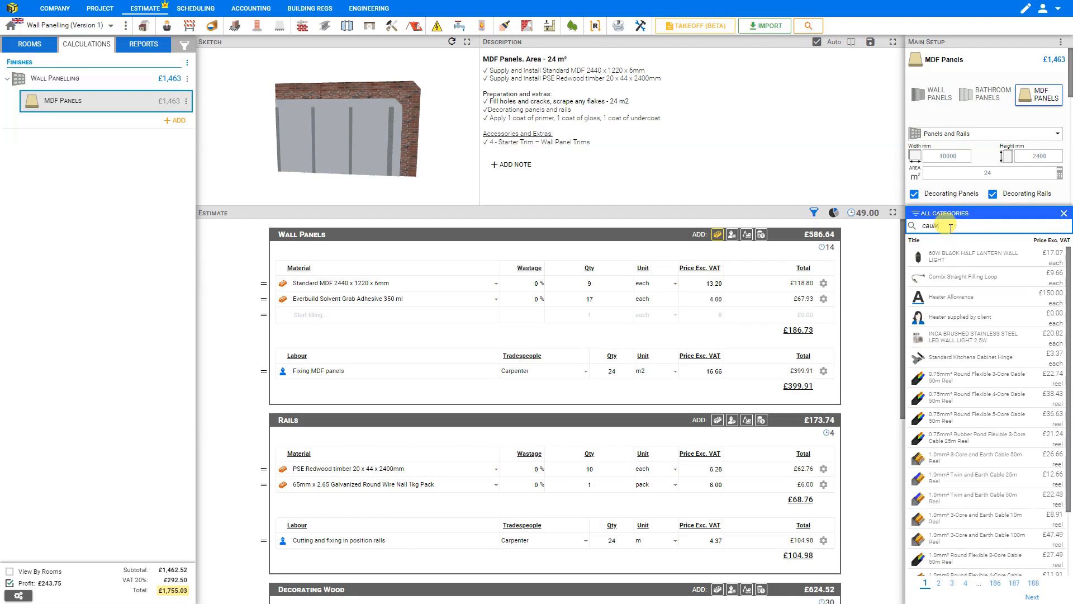
click(957, 257)
click(1063, 214)
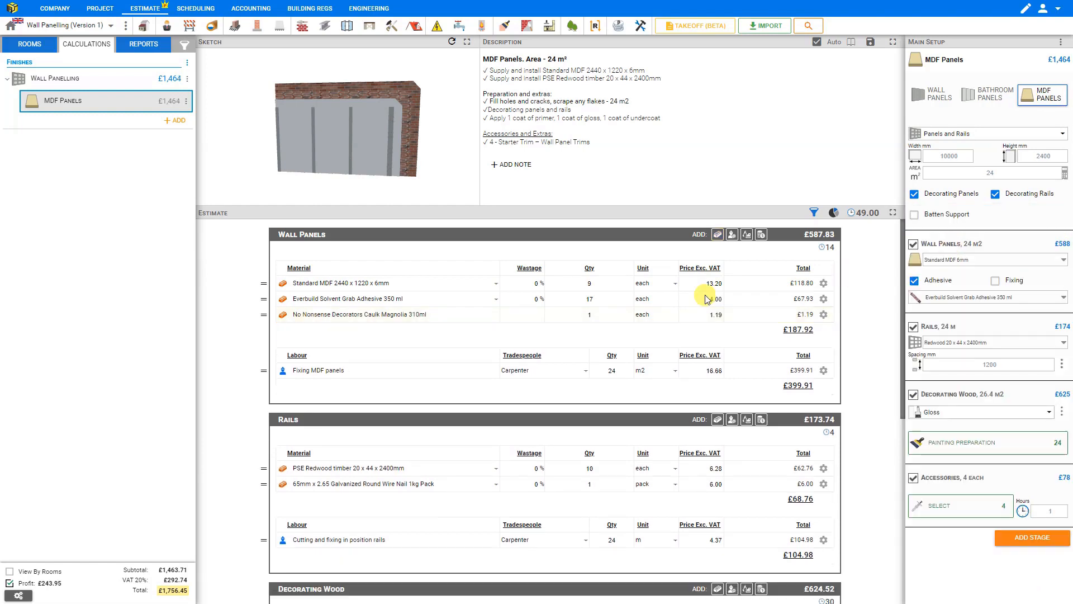
click(629, 311)
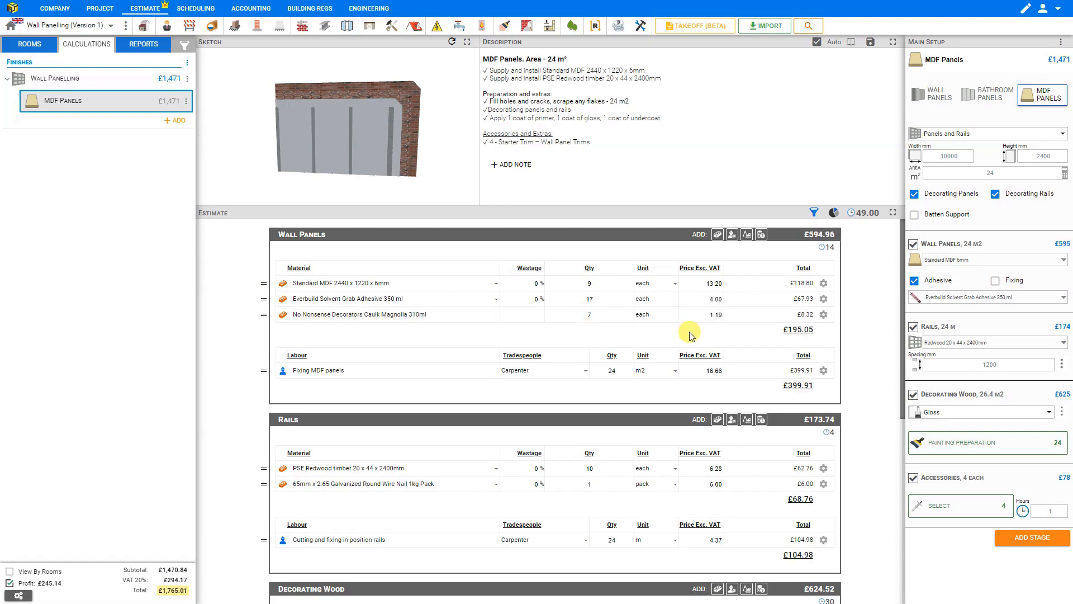
Step: Filter the estimate by cost type, hiding labour to review the material costs of each section
click(814, 214)
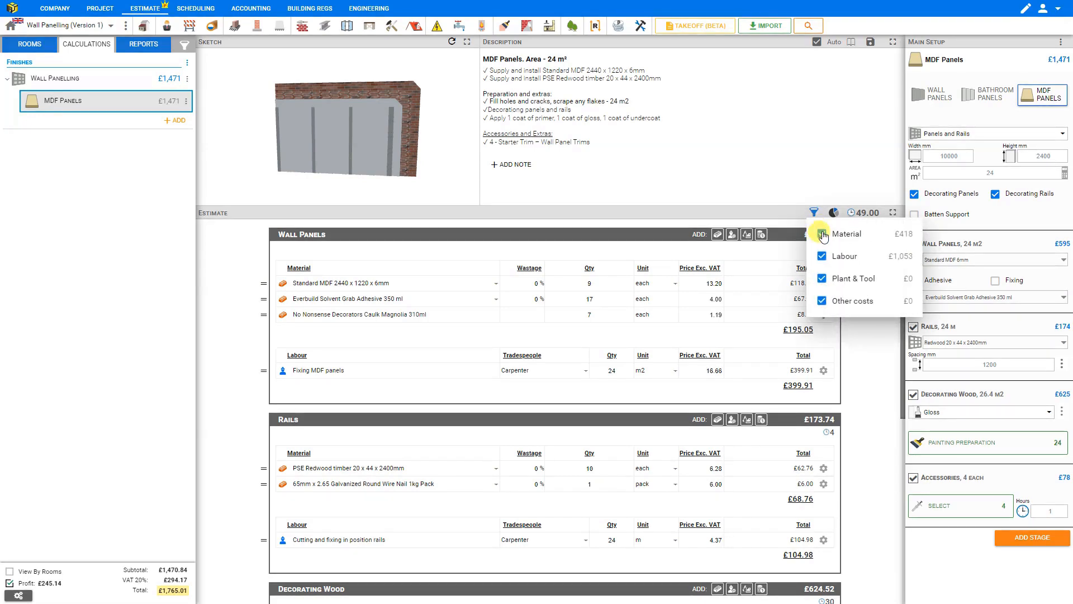
click(822, 234)
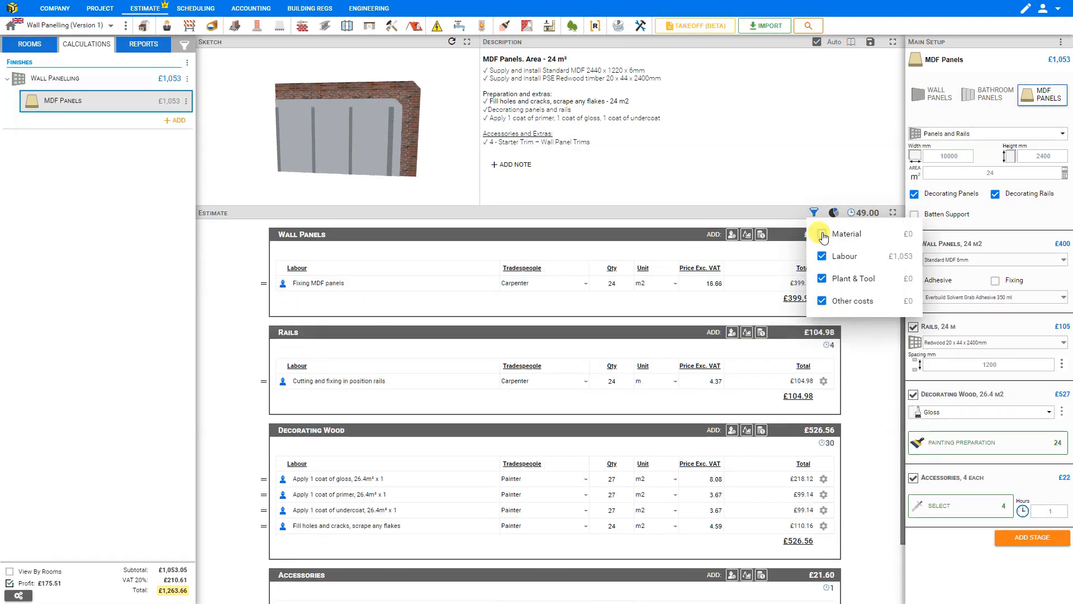
click(822, 234)
click(822, 256)
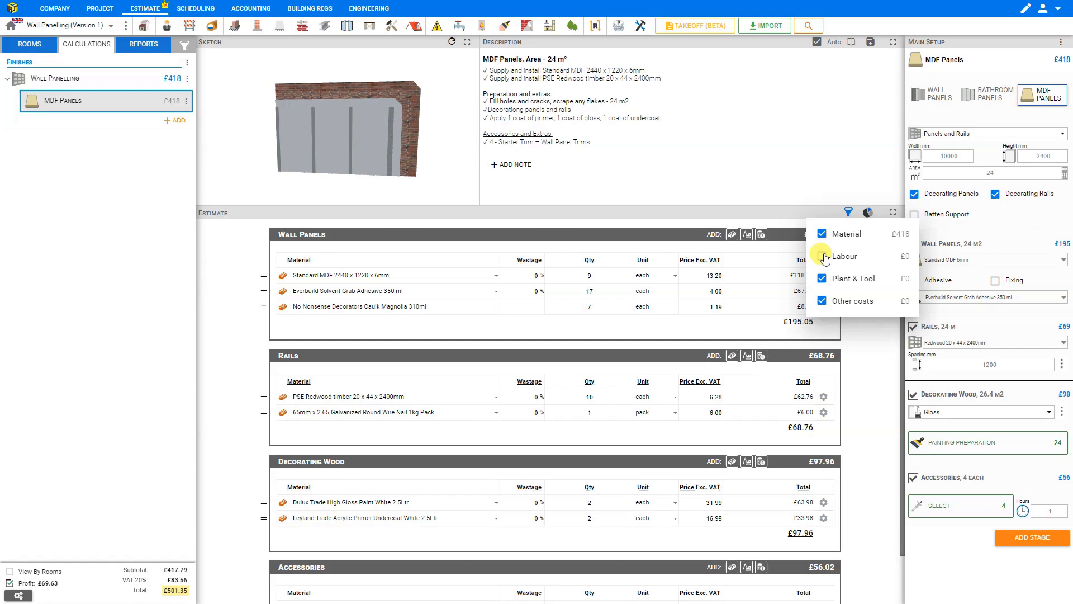
click(776, 214)
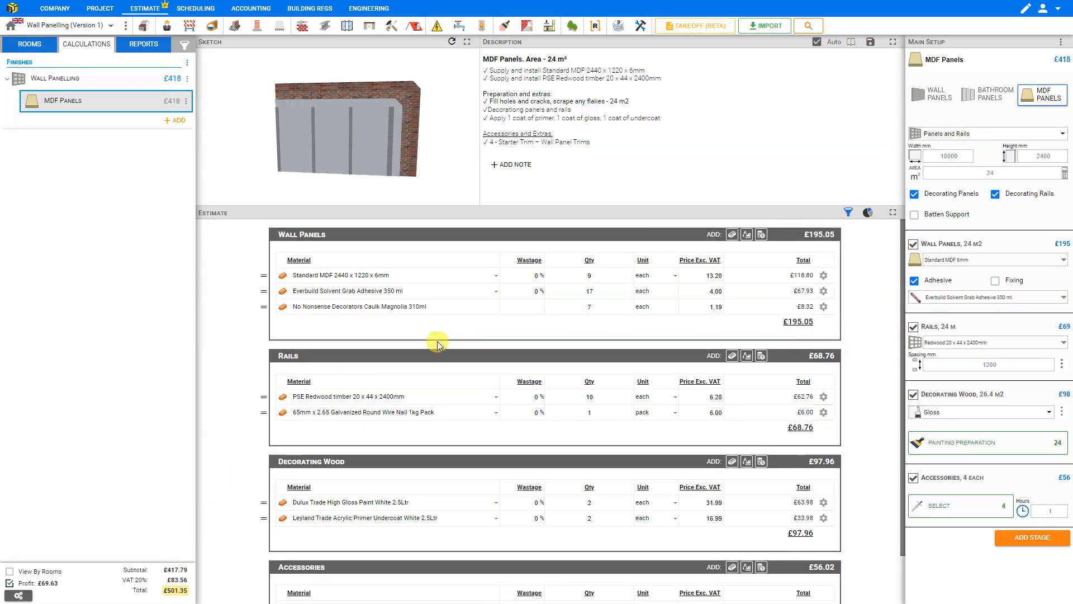
scroll(402, 437, down, 1)
scroll(401, 437, up, 1)
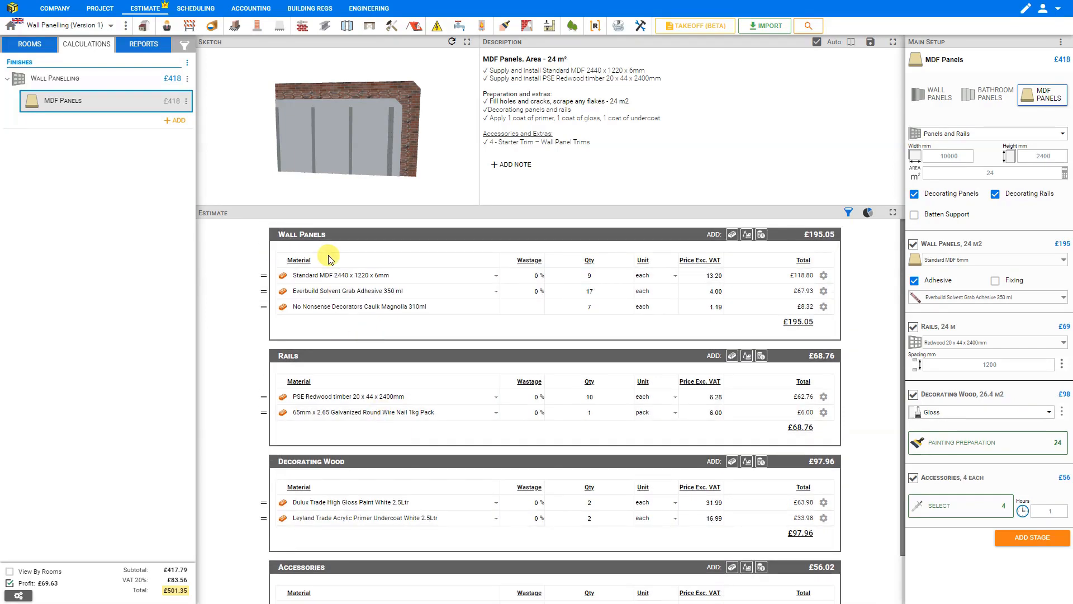
Step: Bring labour back into the estimate and hide materials to review the labour costs of each section
click(848, 213)
click(857, 258)
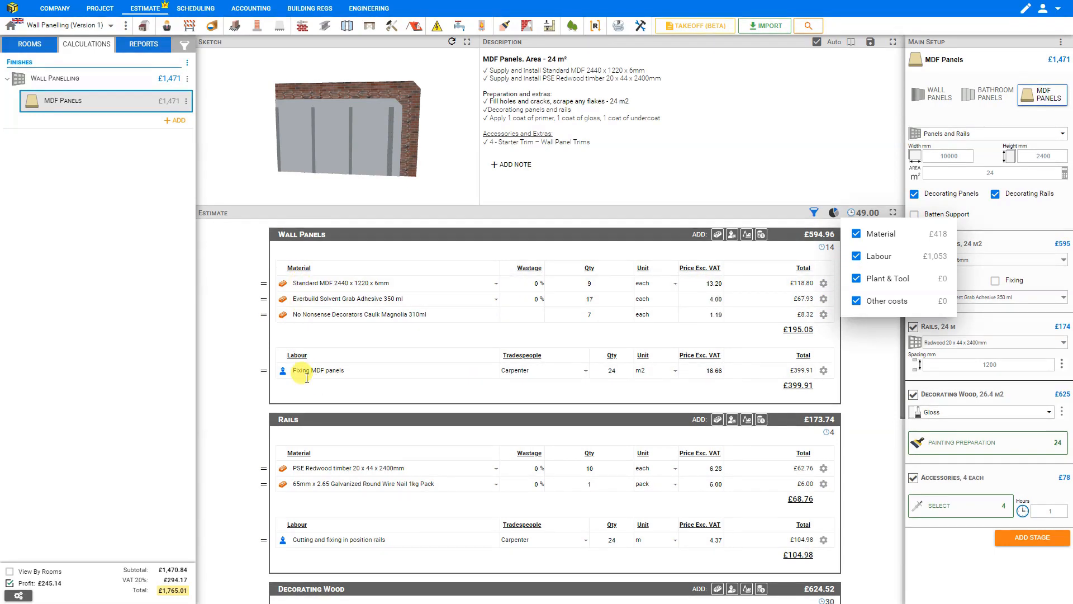
click(857, 235)
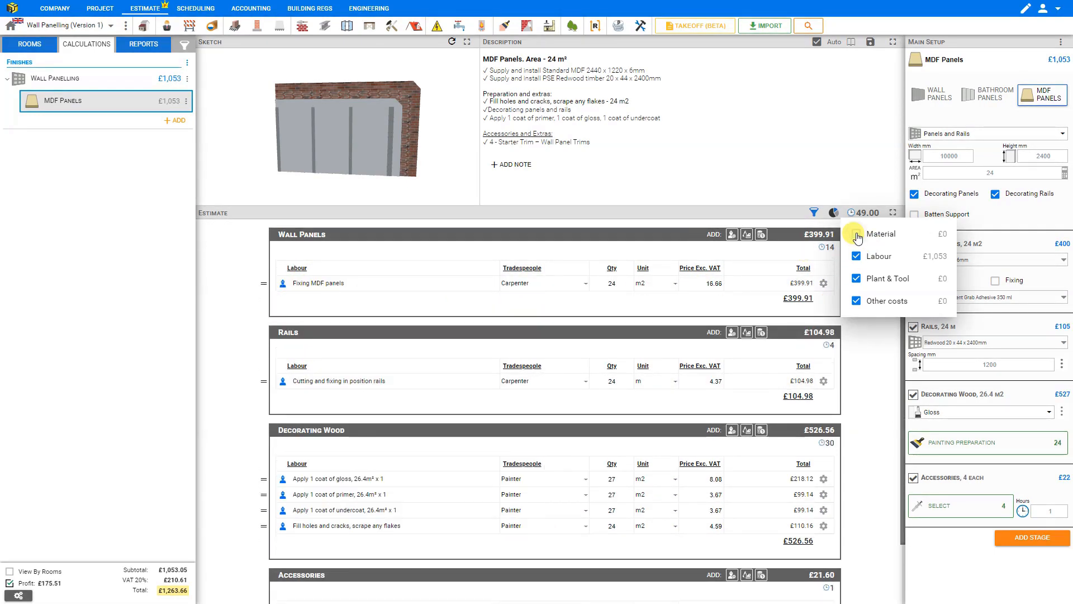
click(805, 214)
scroll(307, 335, down, 1)
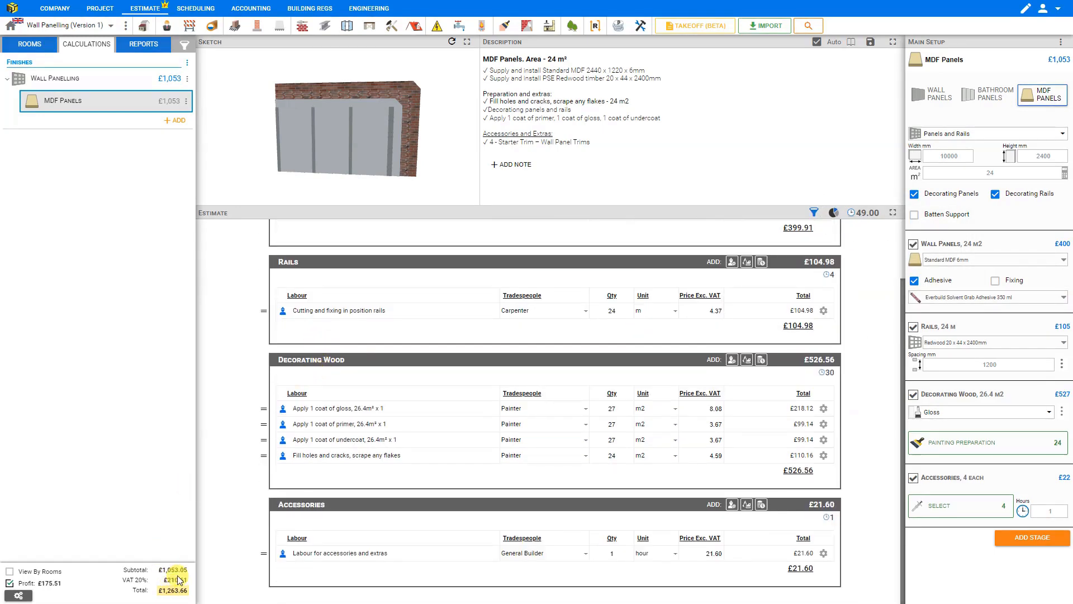
scroll(414, 410, up, 1)
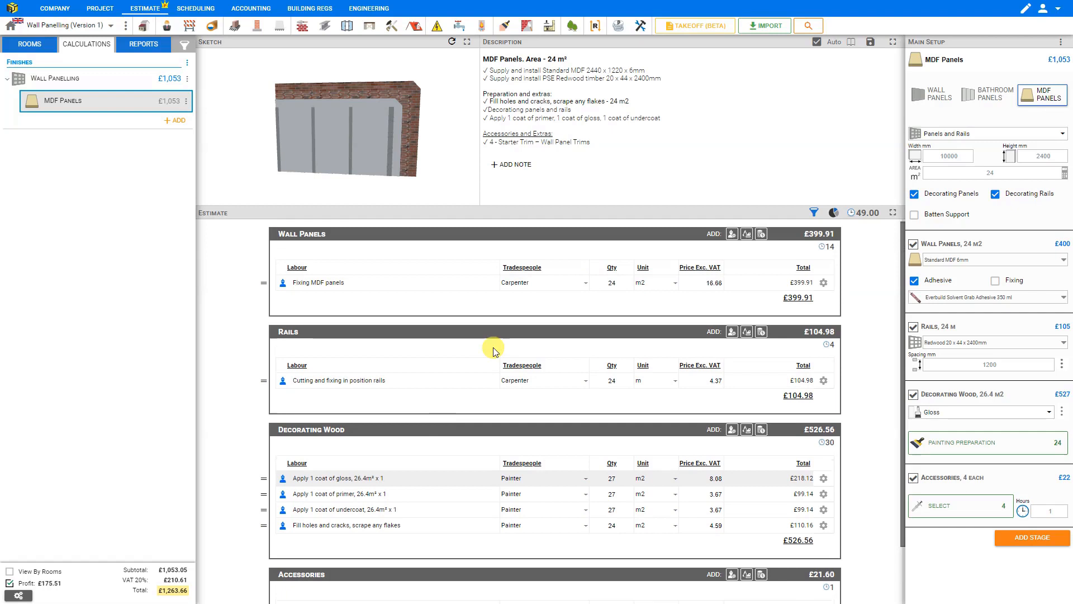
Step: Show materials in the estimate again alongside labour
click(814, 215)
click(825, 238)
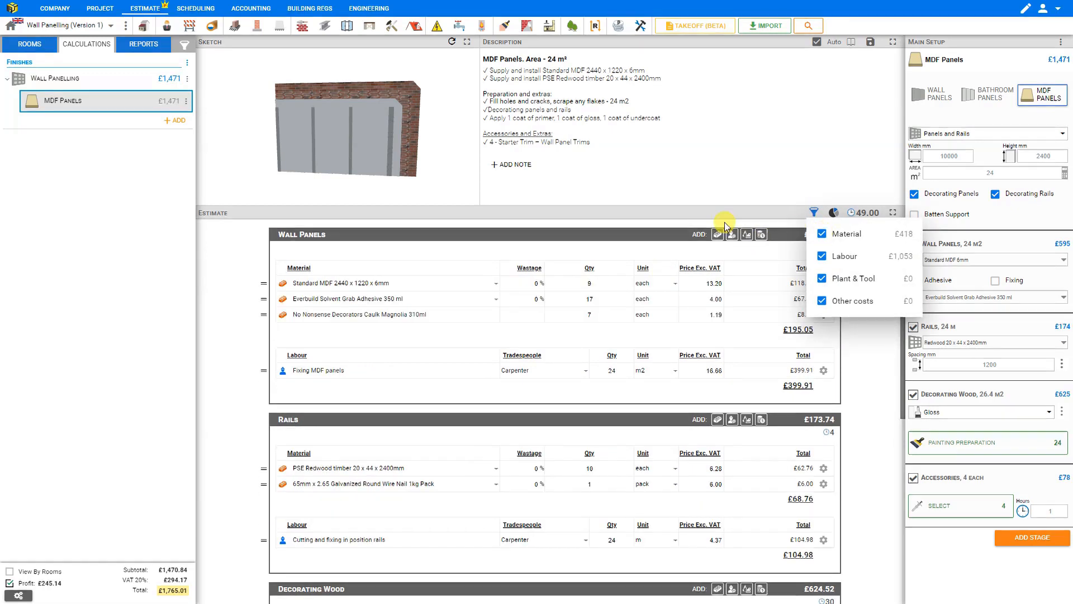
click(672, 211)
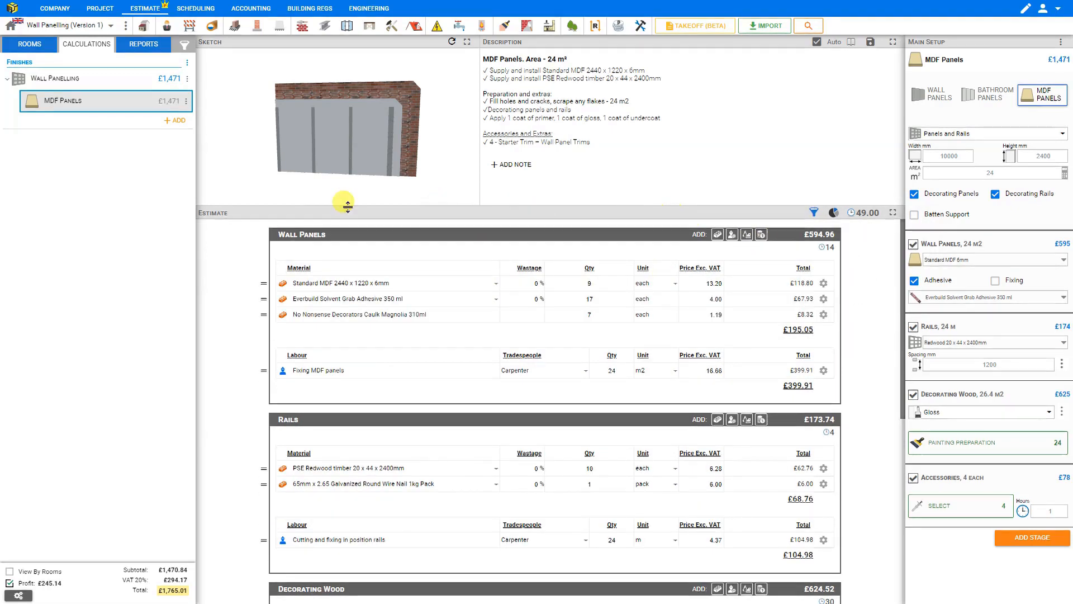
Step: Toggle the current project's material and labour rounding off and back on, and close the settings
click(185, 49)
click(356, 102)
click(355, 124)
click(355, 124)
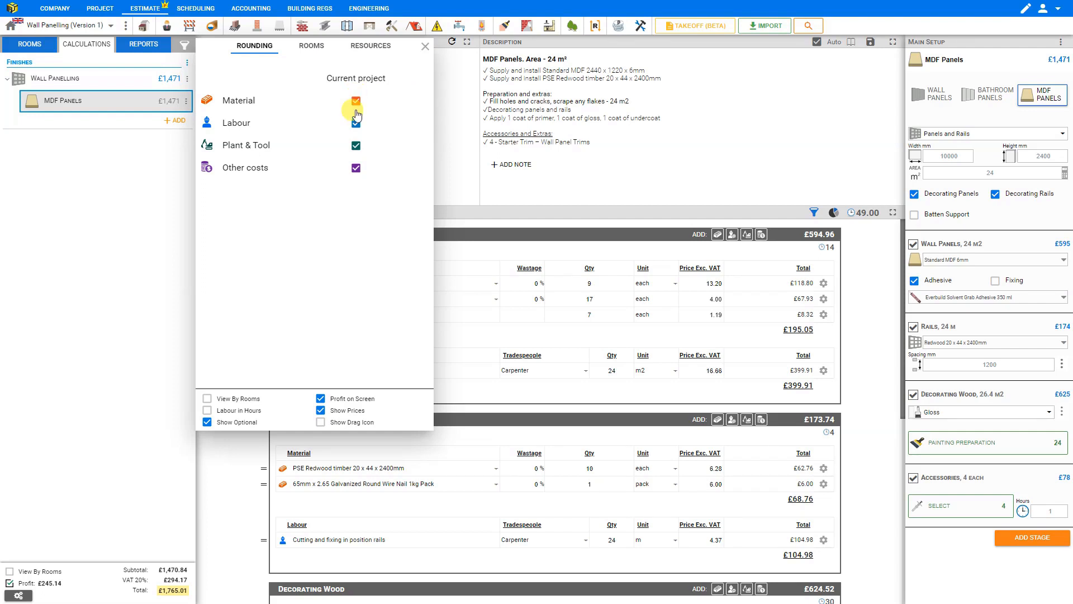
click(425, 47)
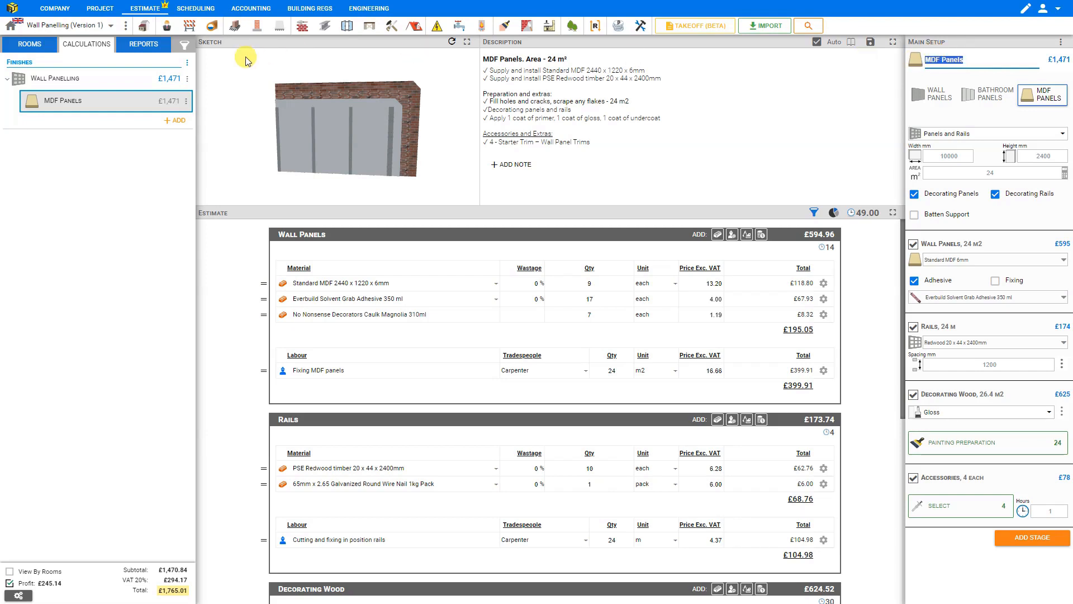
Step: Rename the MDF Panels module under Wall Panelling as "Wall panelling"
click(186, 102)
click(229, 146)
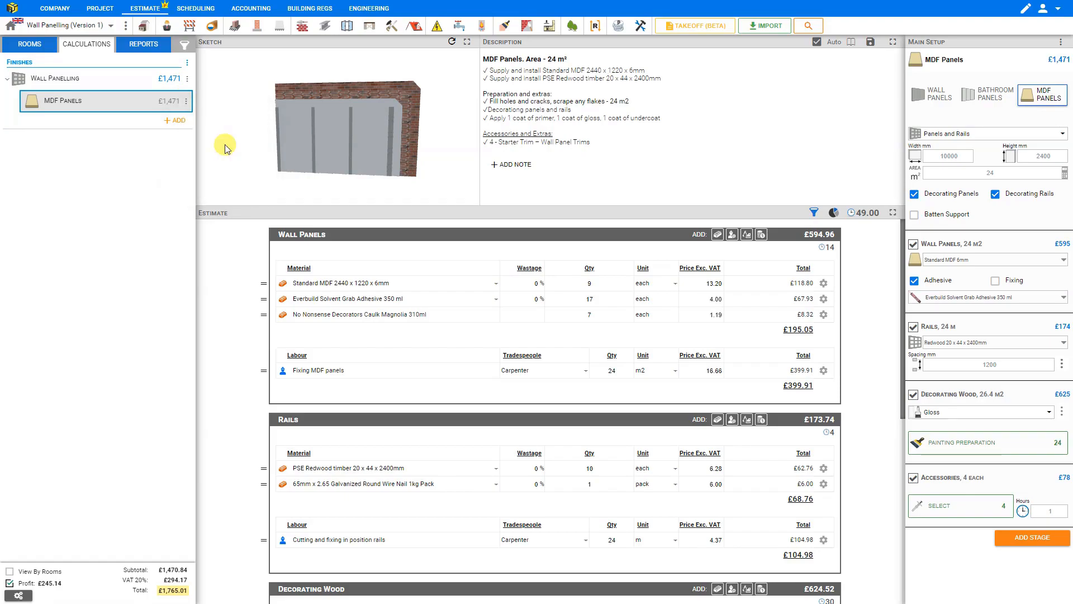
key(ctrl+a)
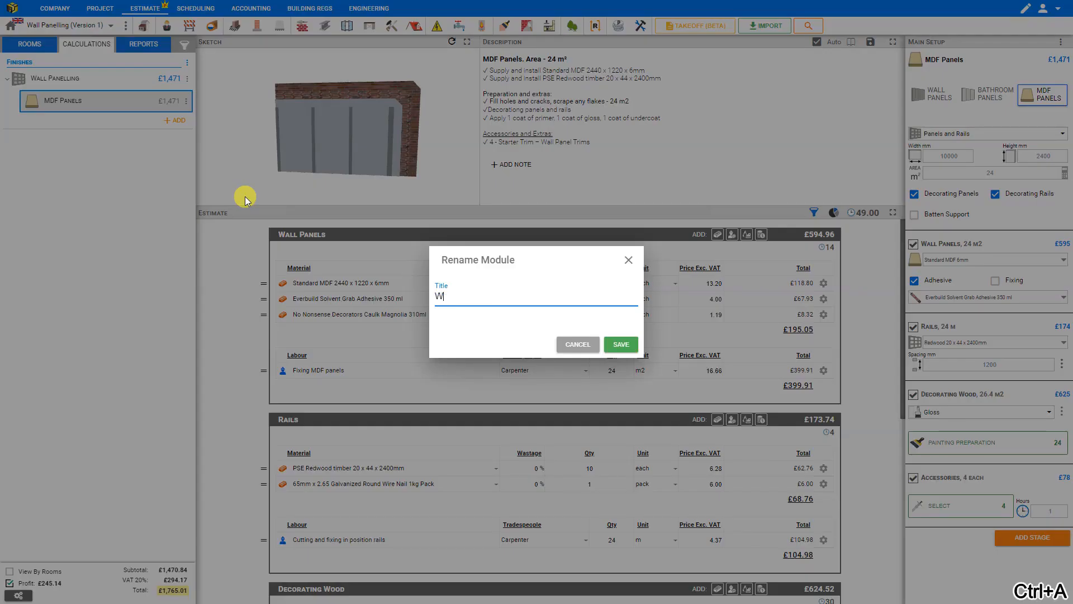
text(ling)
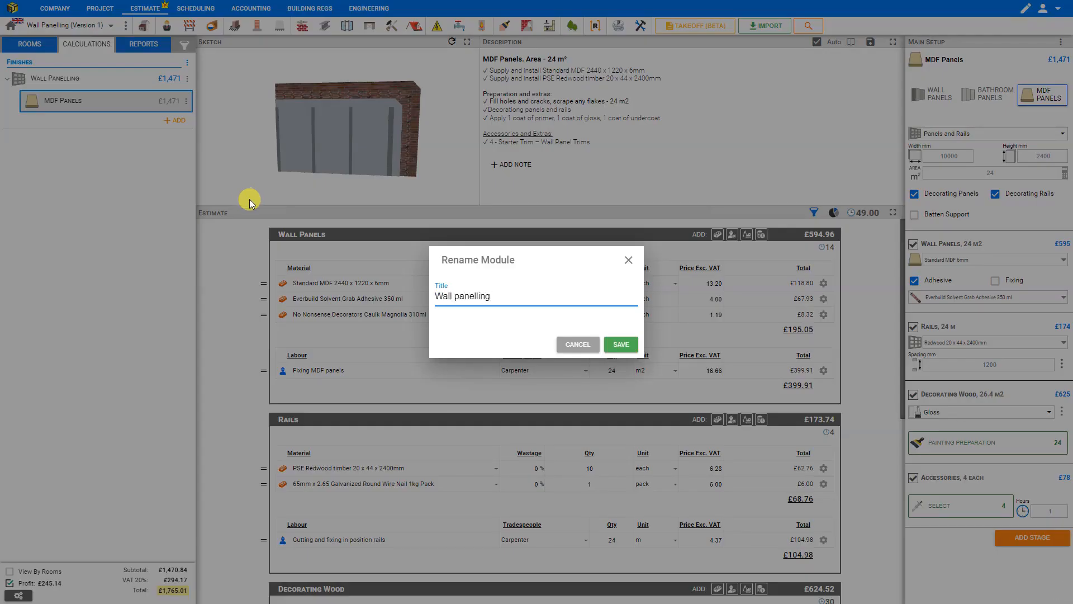
click(620, 343)
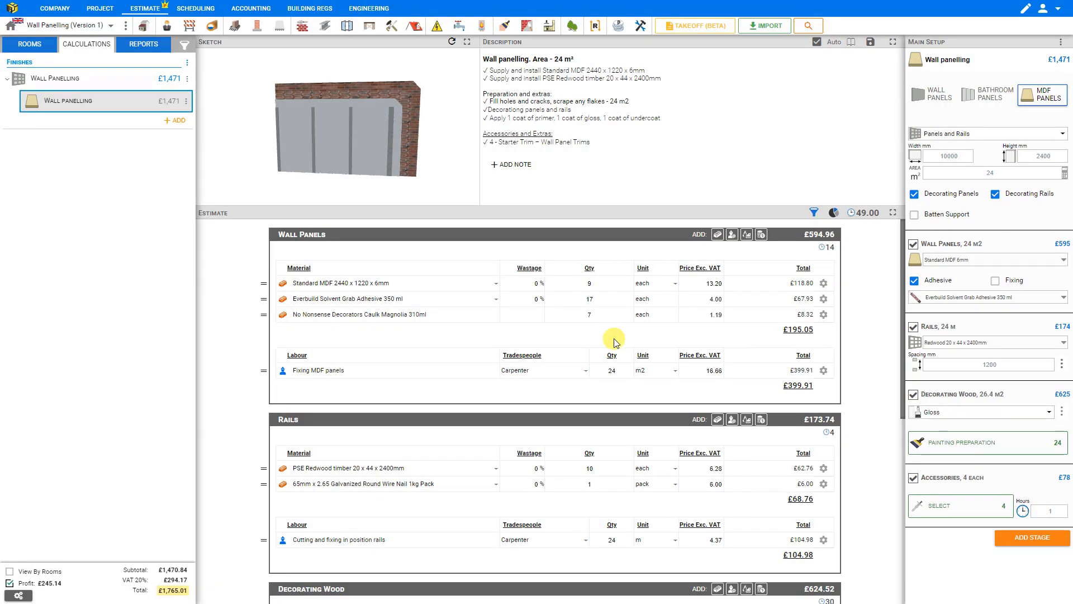
Step: Examine the wall panelling sketch in full screen from several distances and angles, and return to the estimate
click(467, 42)
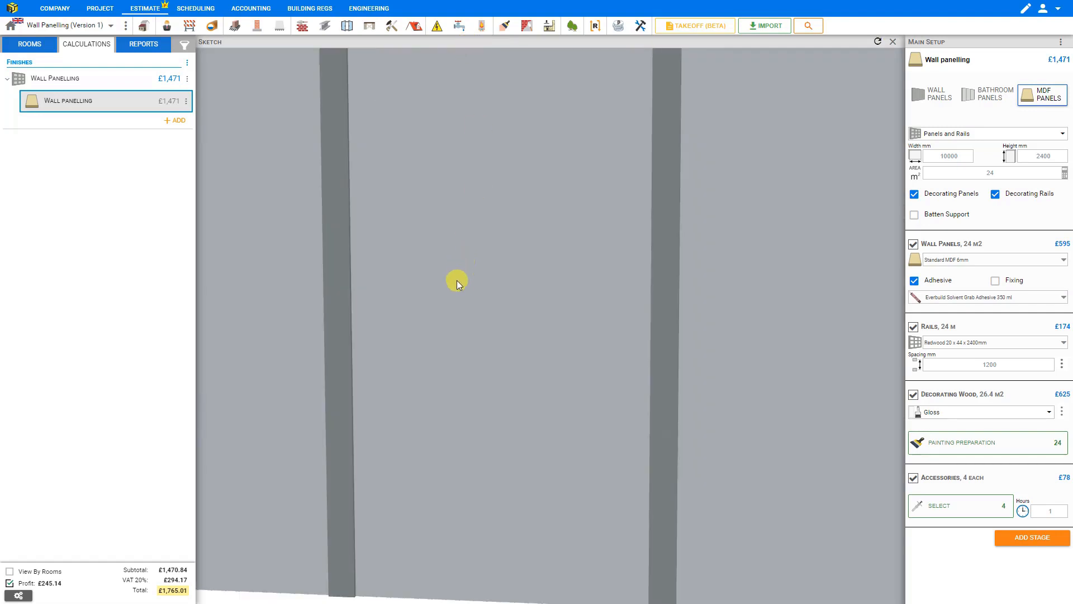
scroll(462, 282, down, 3)
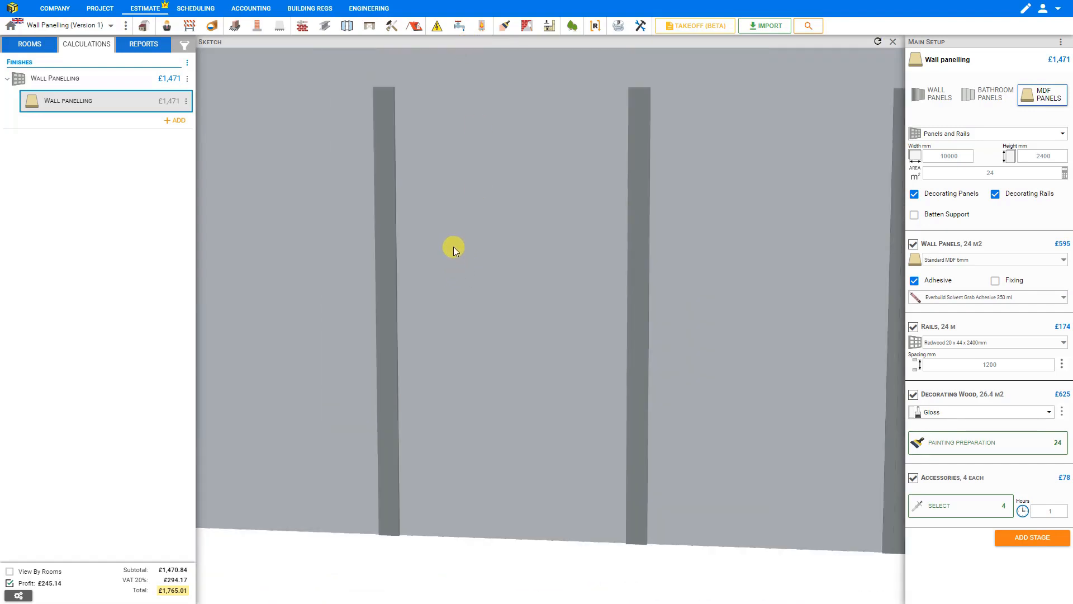
scroll(466, 223, down, 3)
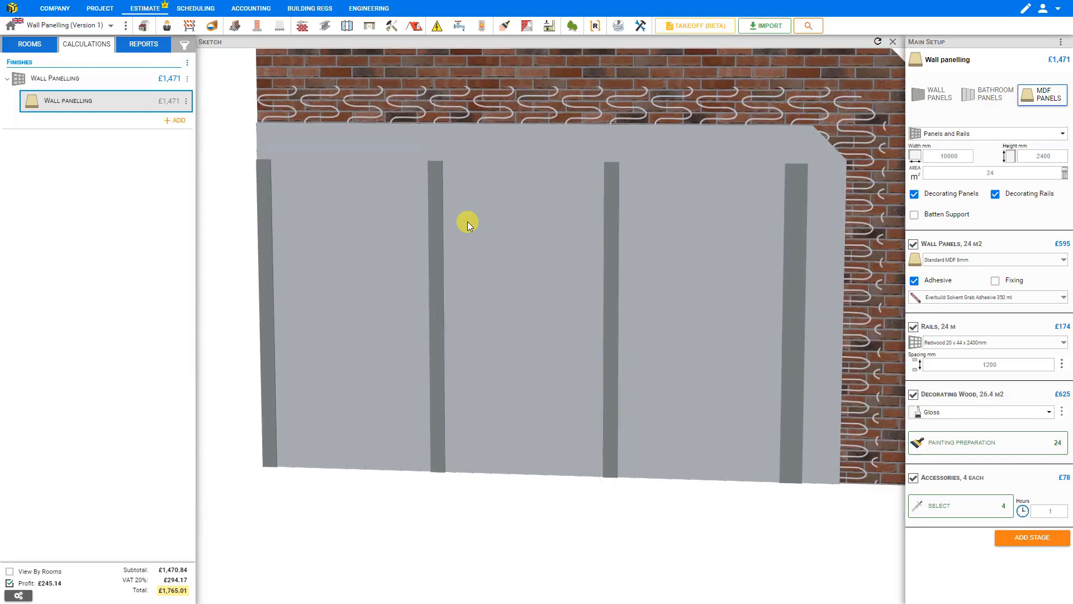
scroll(467, 222, down, 3)
scroll(602, 217, down, 1)
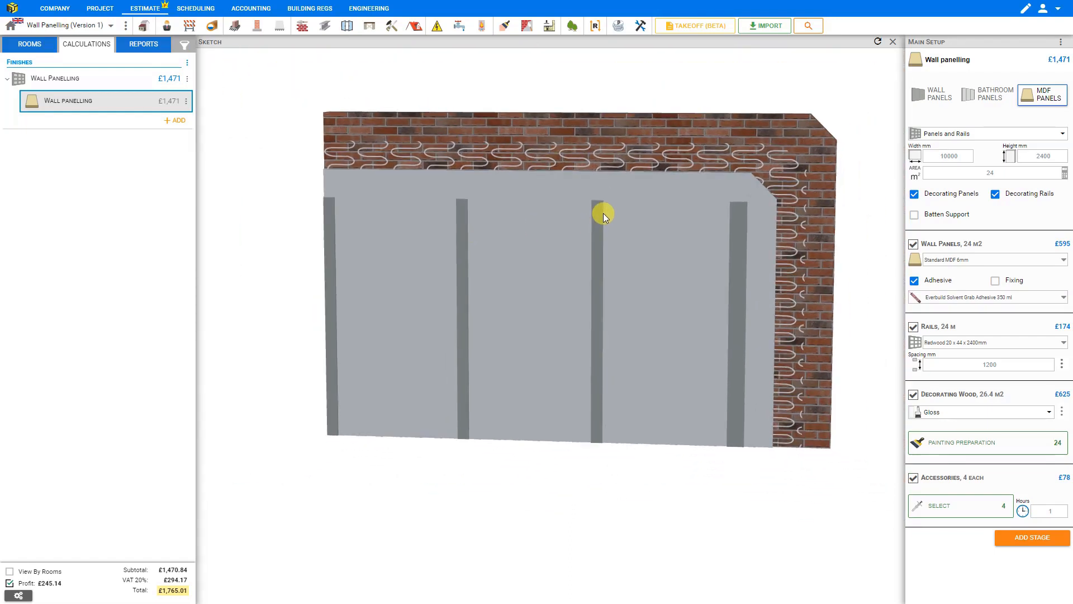
scroll(569, 244, down, 3)
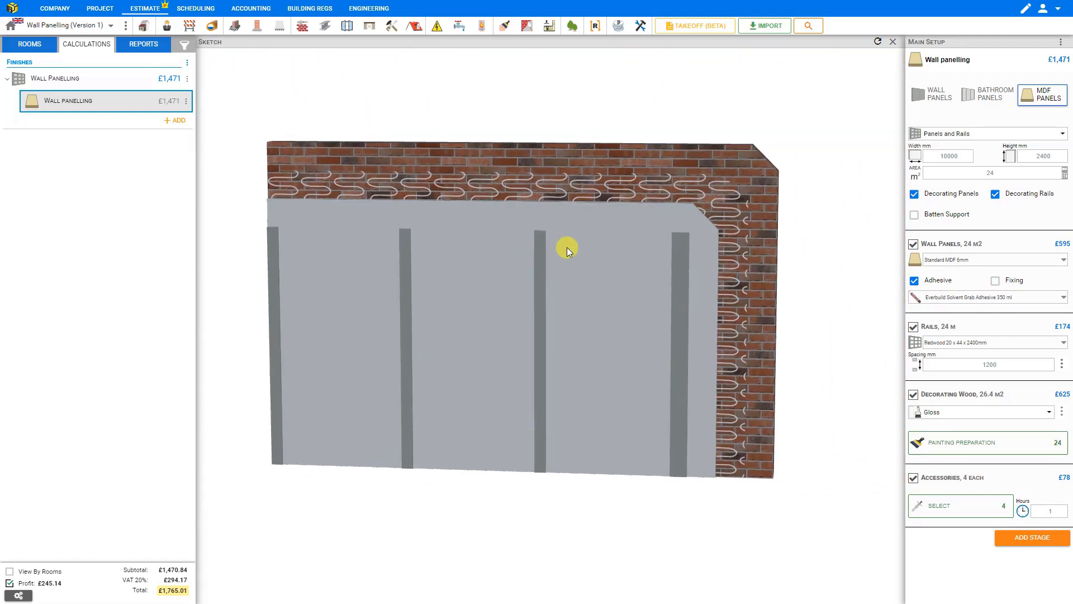
scroll(712, 286, up, 1)
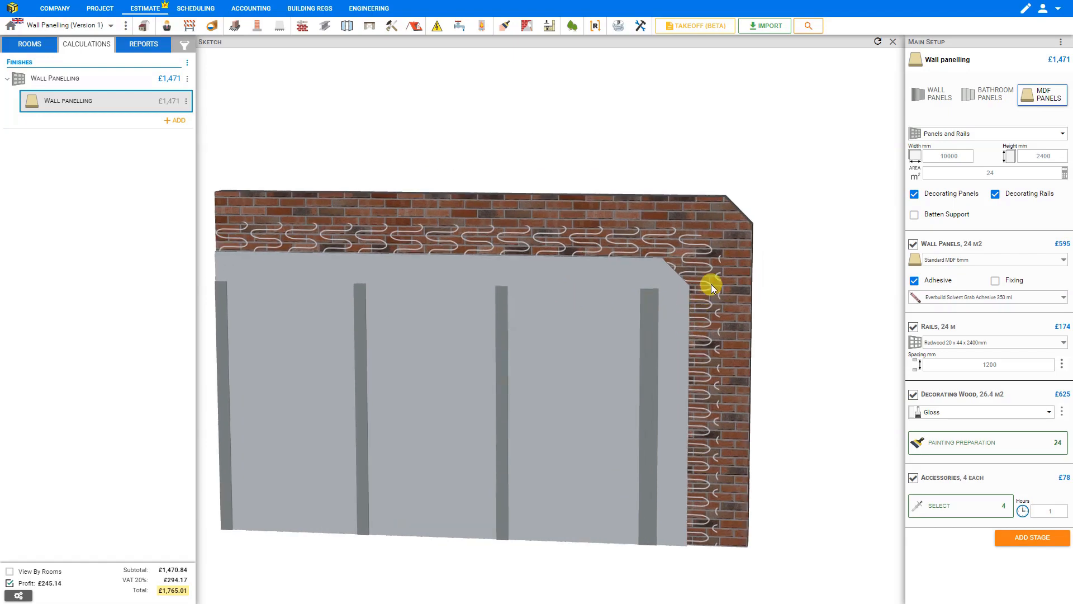
drag(316, 303, 376, 250)
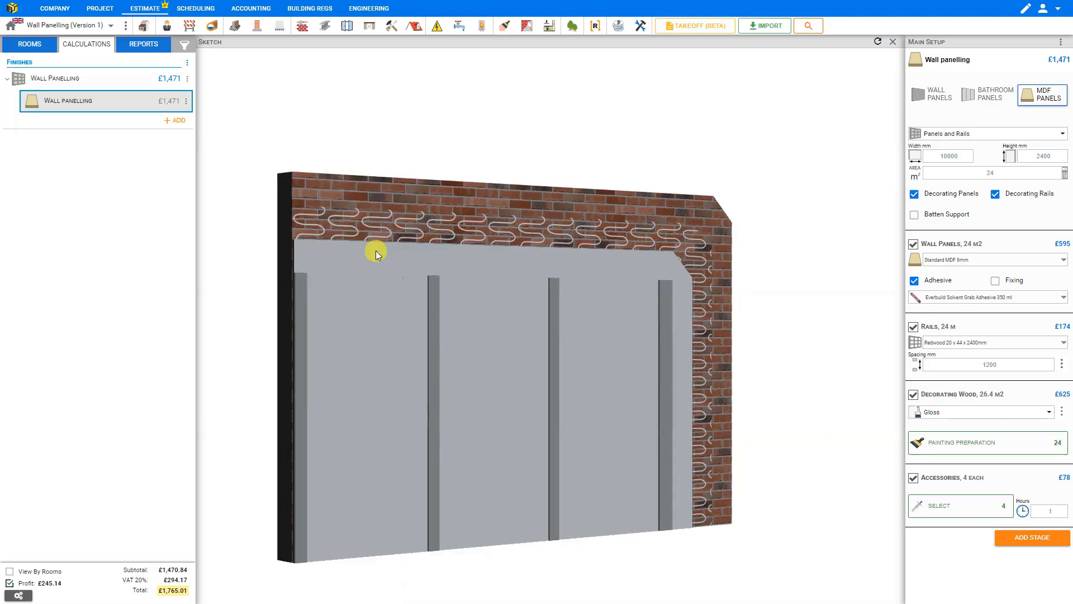
drag(642, 387, 493, 348)
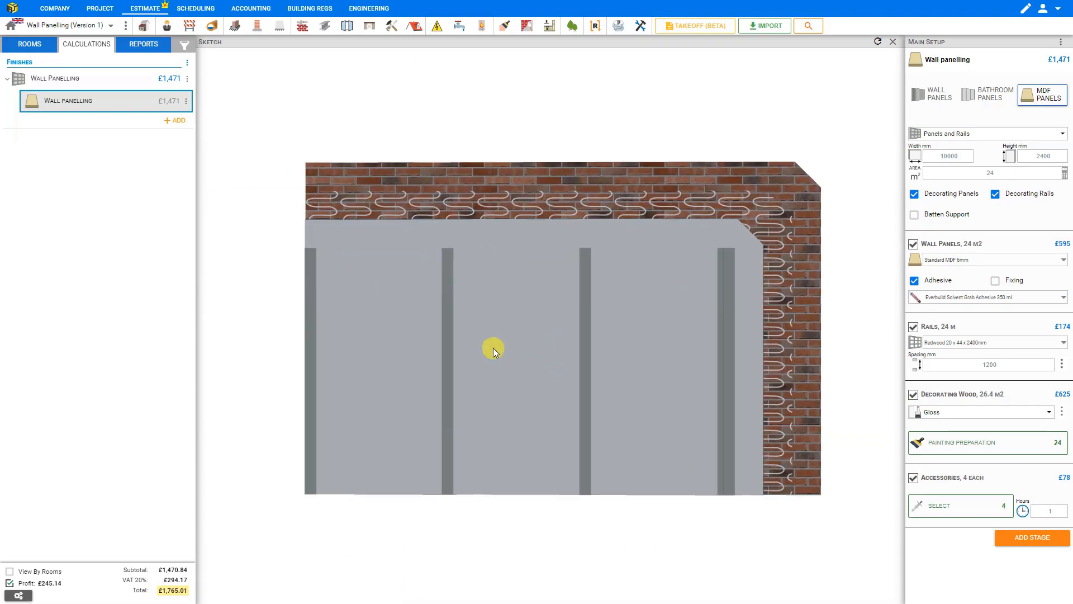
click(893, 45)
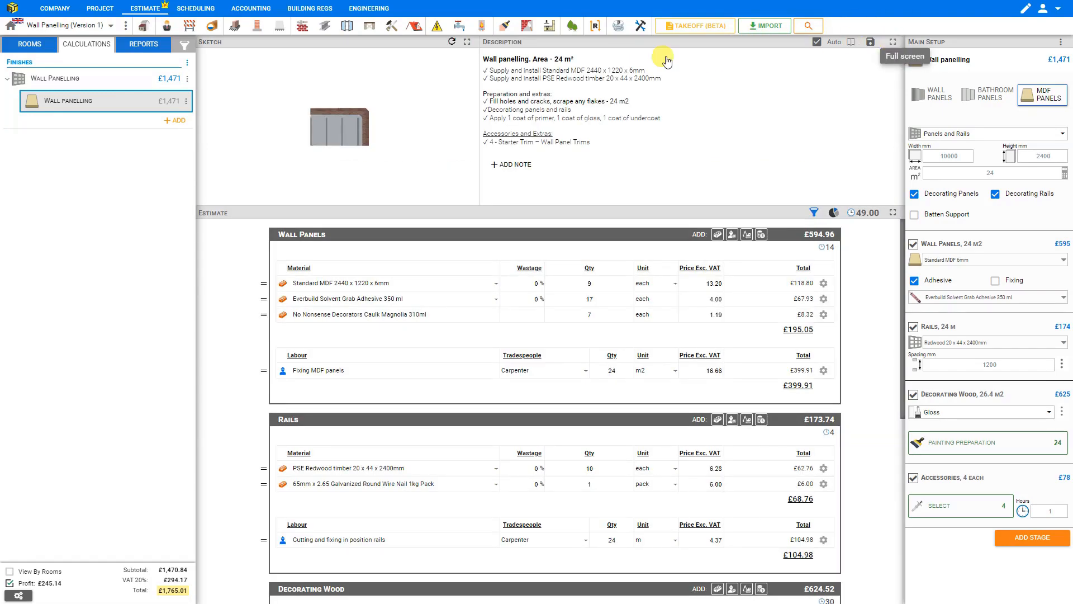
Step: Open the project's quote report and switch its structure to Advanced
click(138, 45)
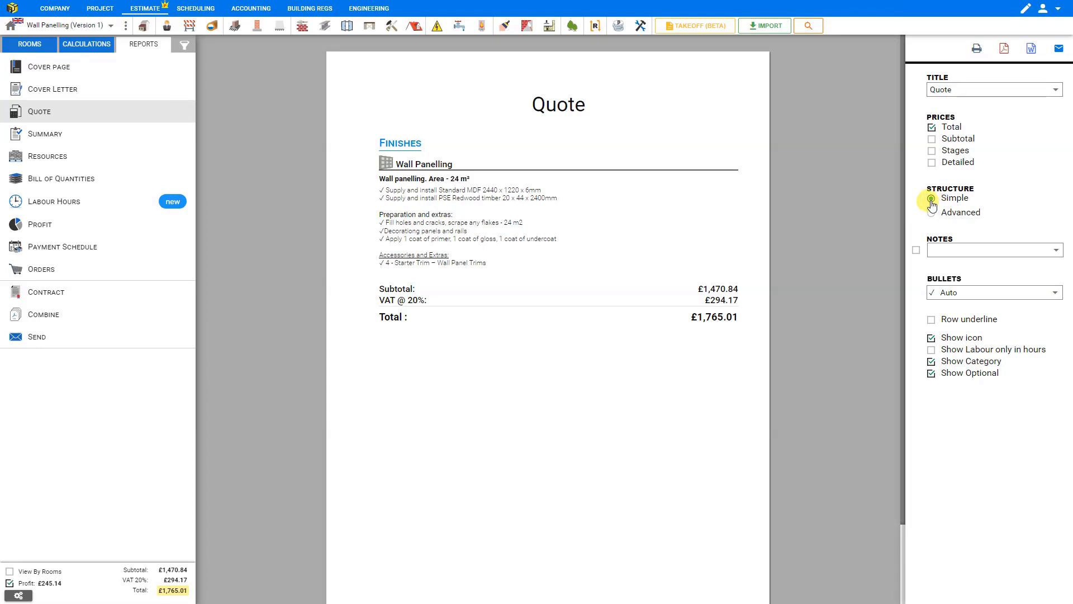
click(932, 214)
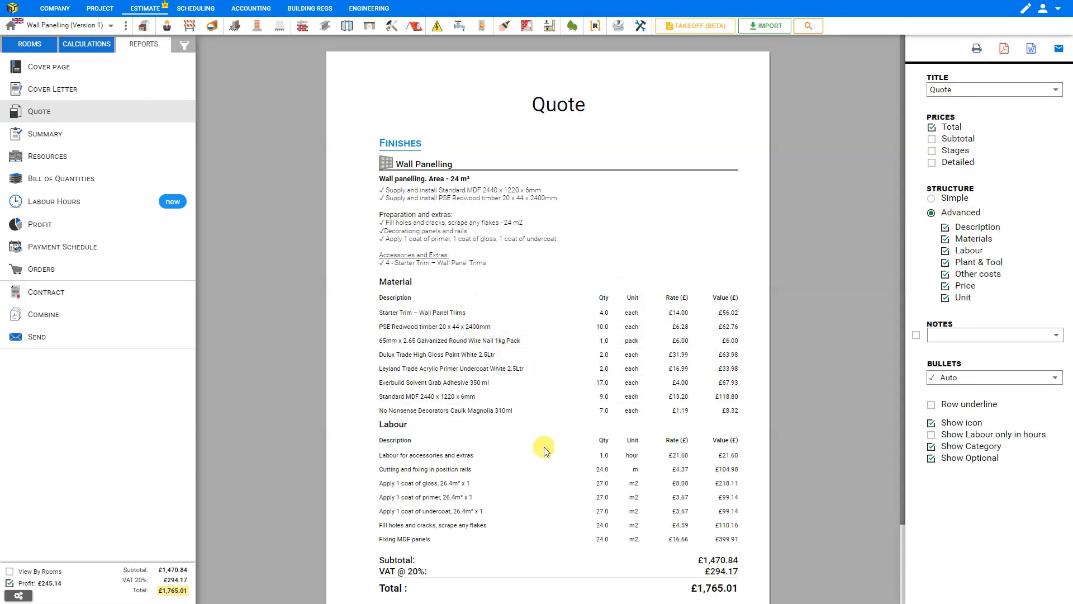
Step: Toggle the quote's description, materials, labour, price and unit details off and back on, and return its structure to Simple
click(946, 228)
click(945, 228)
click(946, 239)
click(945, 240)
click(945, 252)
click(945, 251)
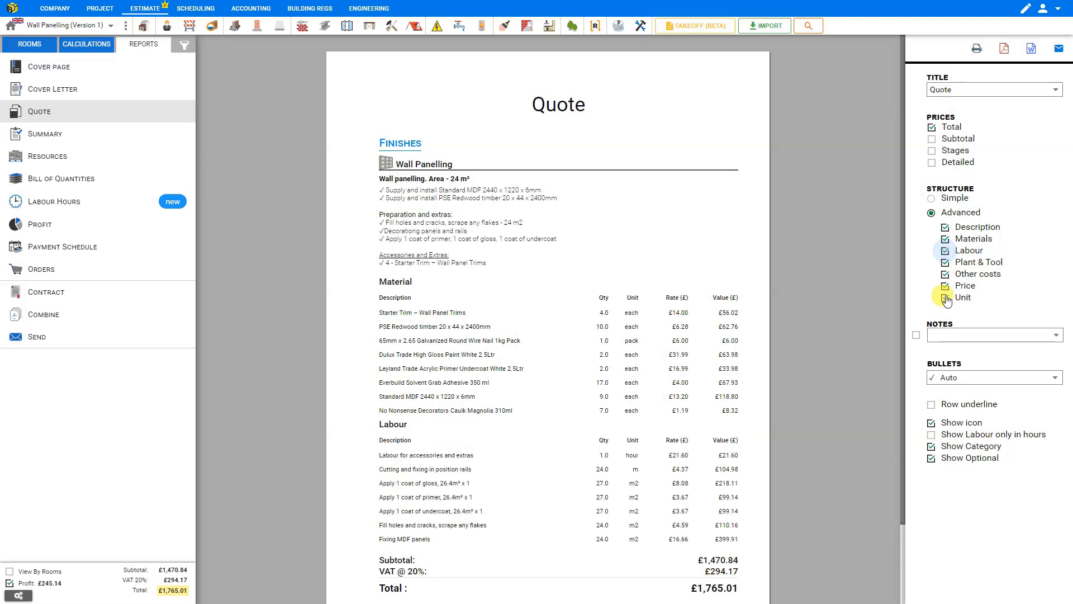
click(946, 286)
click(945, 287)
click(947, 299)
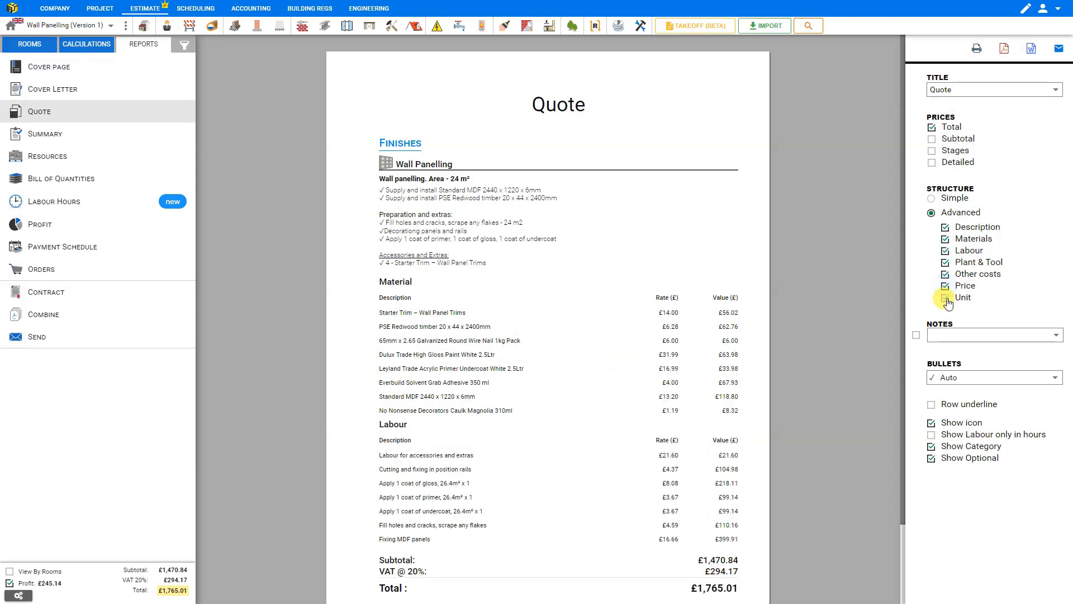
click(930, 199)
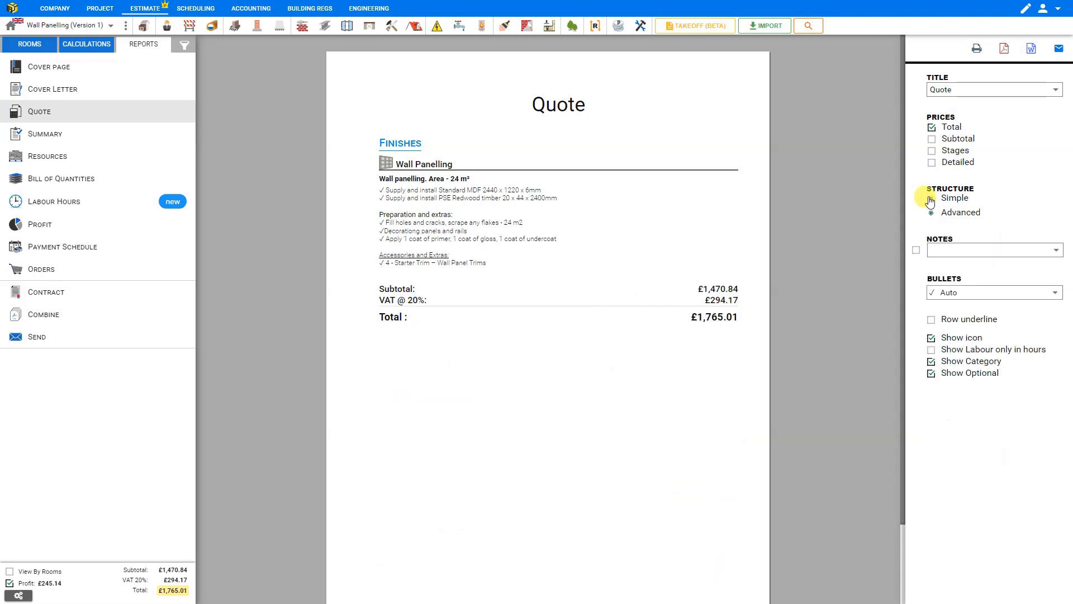
Step: Show the subtotal, stages and detailed prices in the quote and hide them again, leaving only the total
click(932, 140)
click(932, 152)
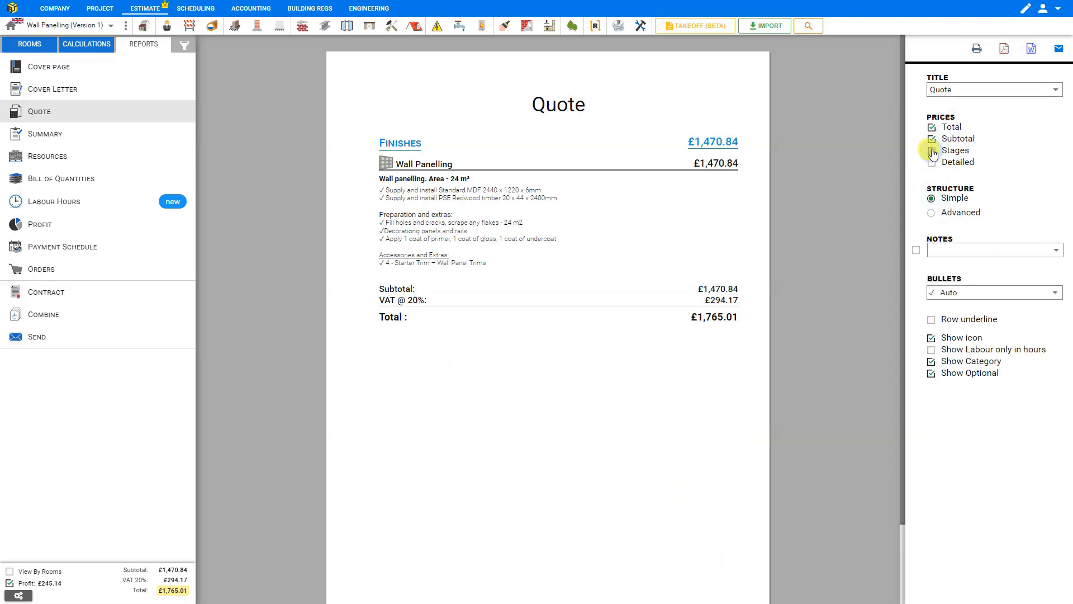
click(932, 163)
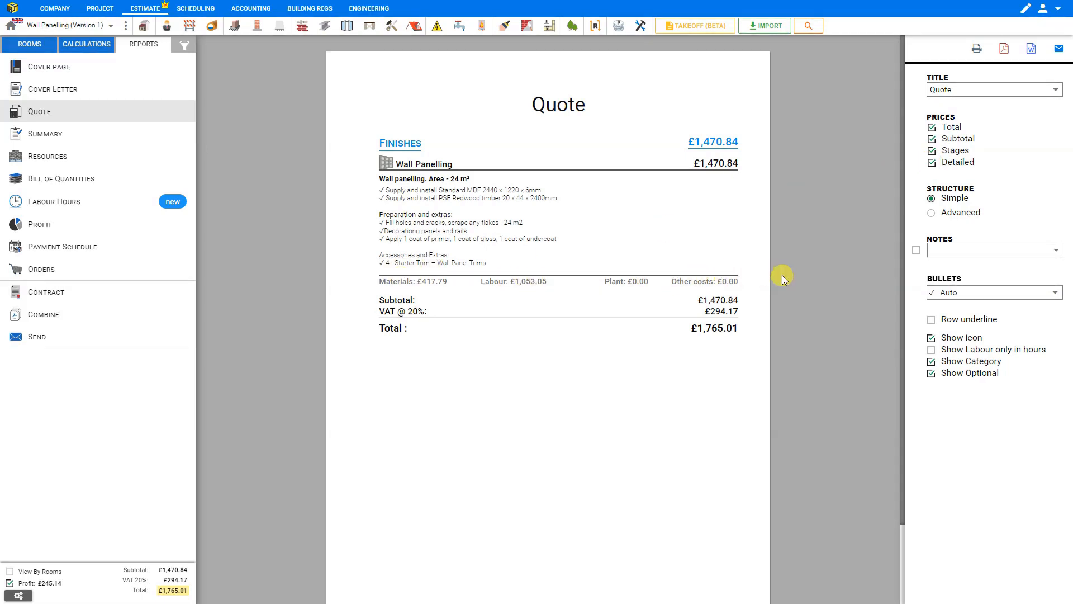
click(932, 163)
click(932, 151)
click(931, 139)
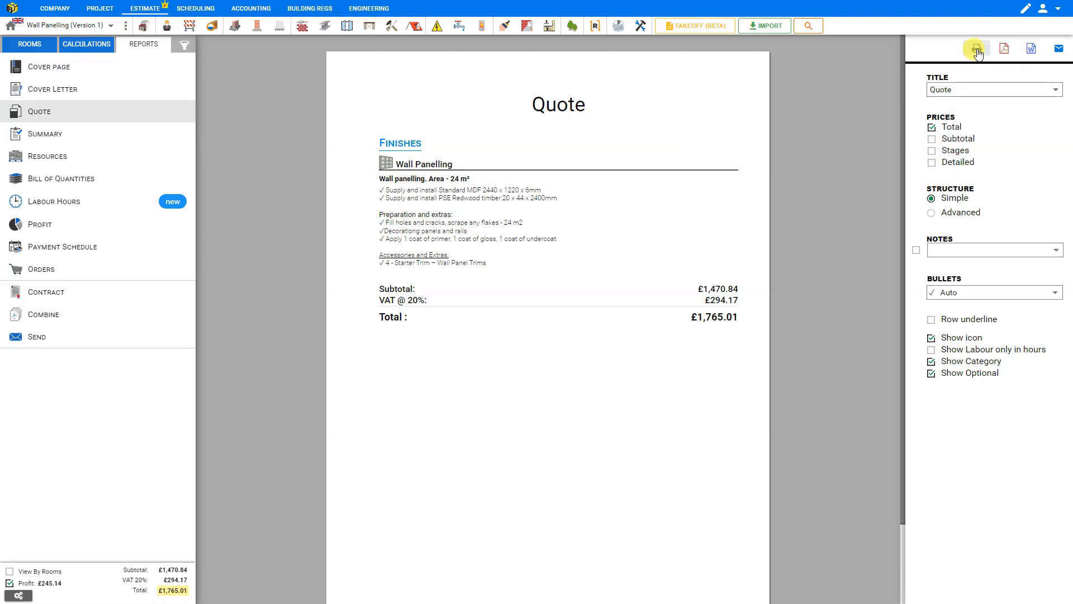
Step: Start an email with the Wall Panelling quote attached as a PDF
click(1059, 51)
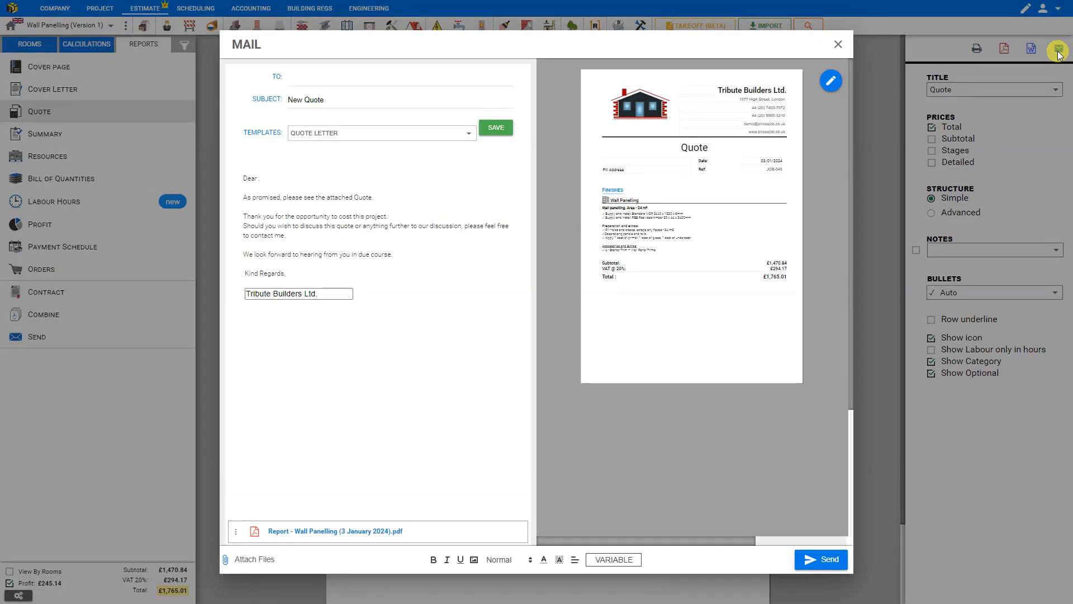